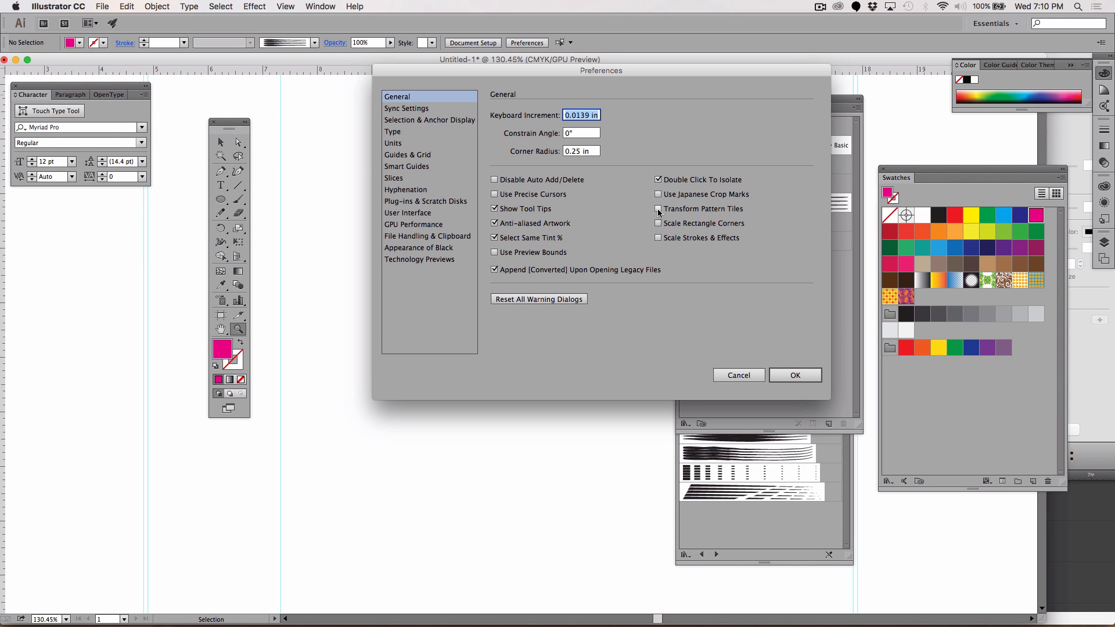
Draw a narrow vertical ellipse about 1.04 in wide and 4.44 in high above the pink circle and fill it yellow.
click(794, 376)
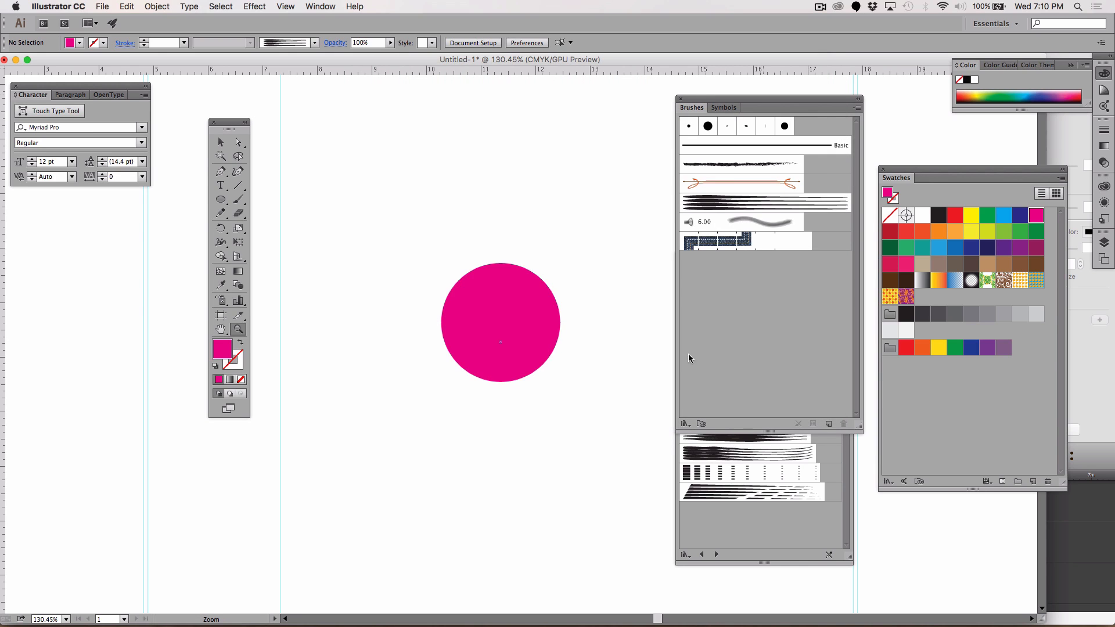
key(super+minus)
key(super+minus)
key(z)
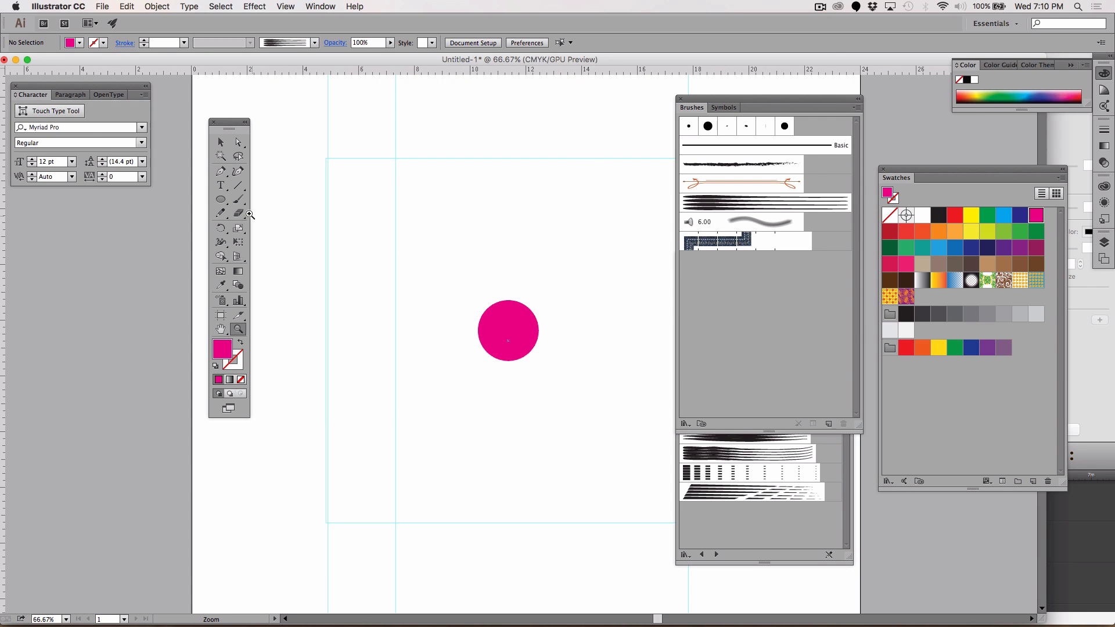
click(220, 199)
drag(491, 170, 521, 291)
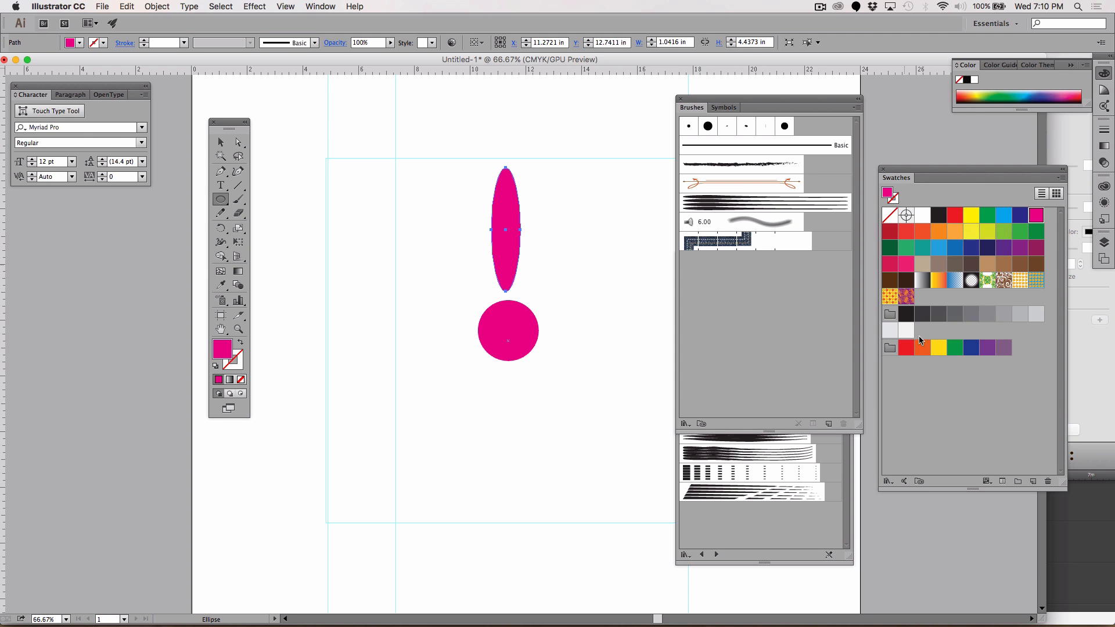
click(936, 346)
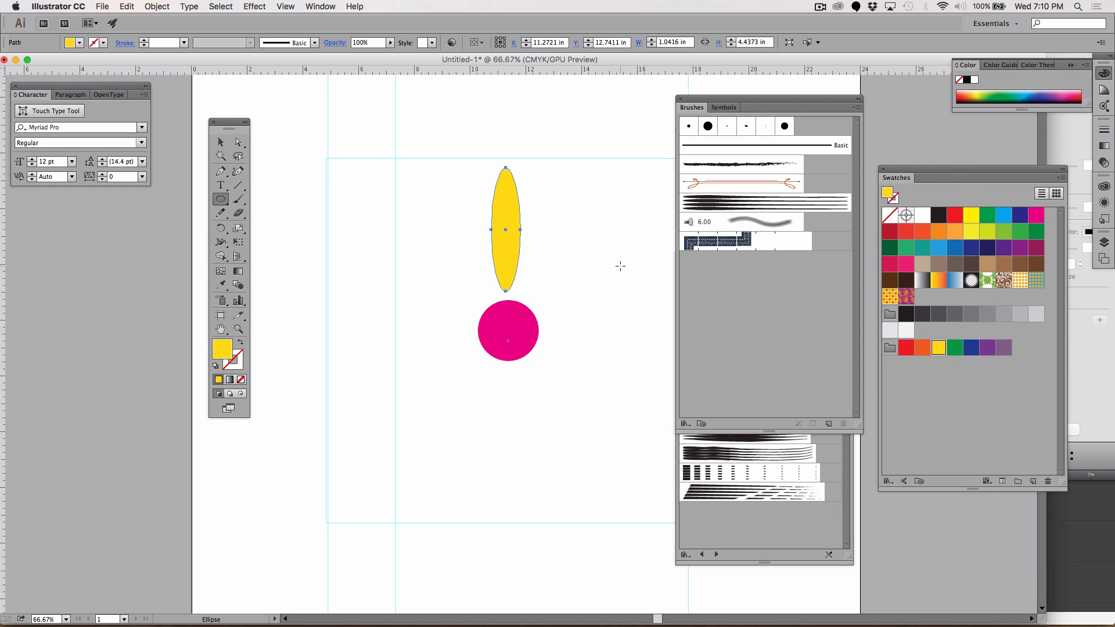
click(220, 142)
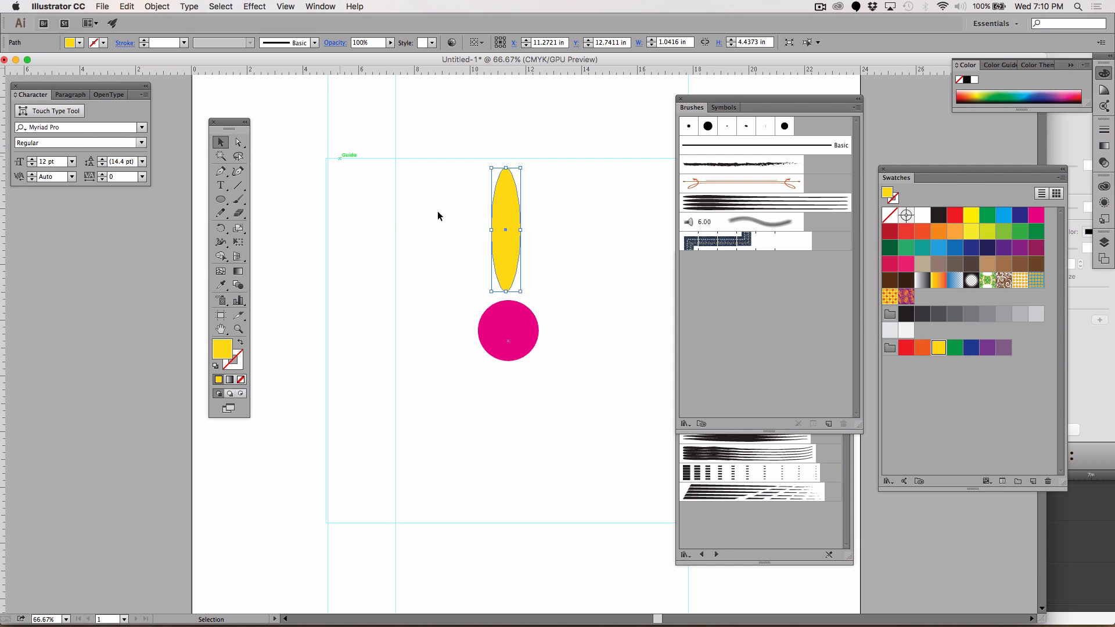
click(455, 225)
Convert the yellow ellipse's bottom anchor point into a sharp corner with the Anchor Point Tool.
key(z)
click(505, 231)
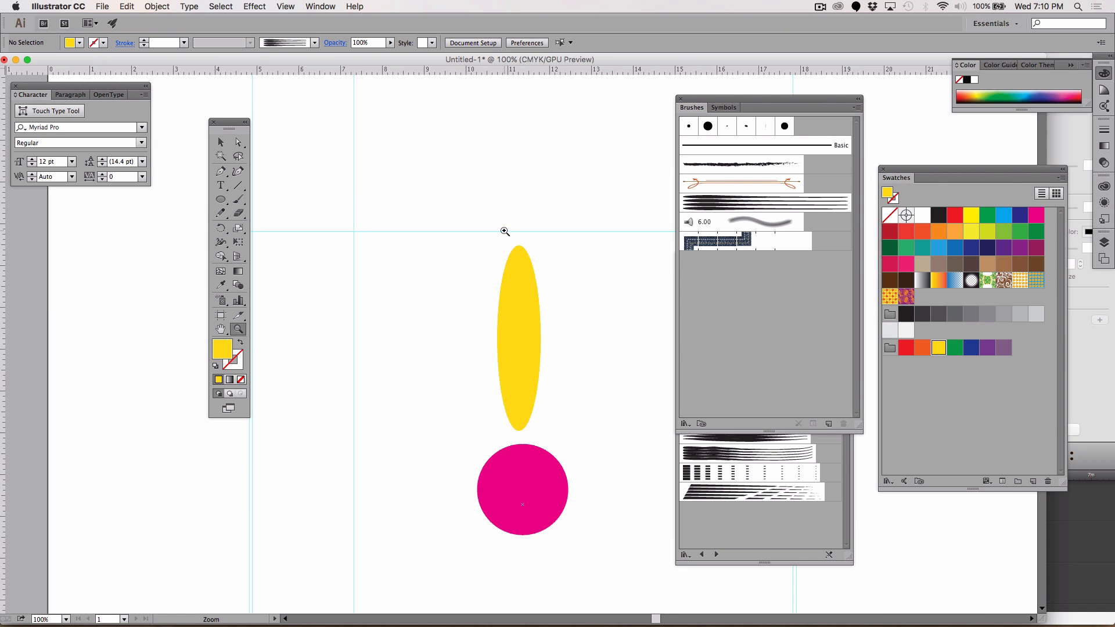
click(532, 329)
scroll(530, 346, down, 2)
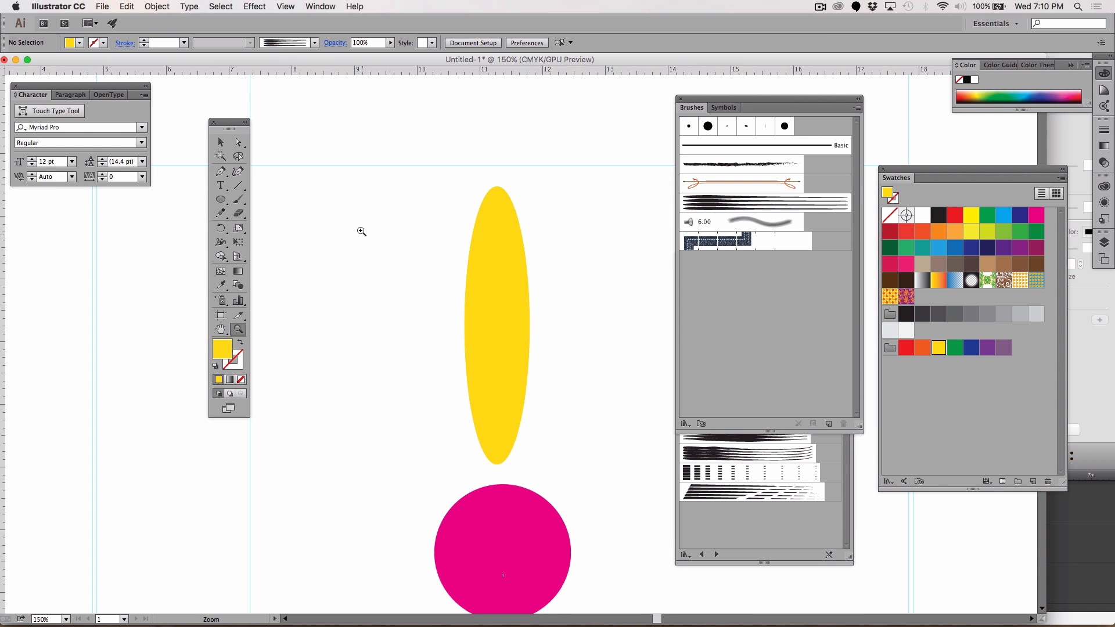
click(238, 146)
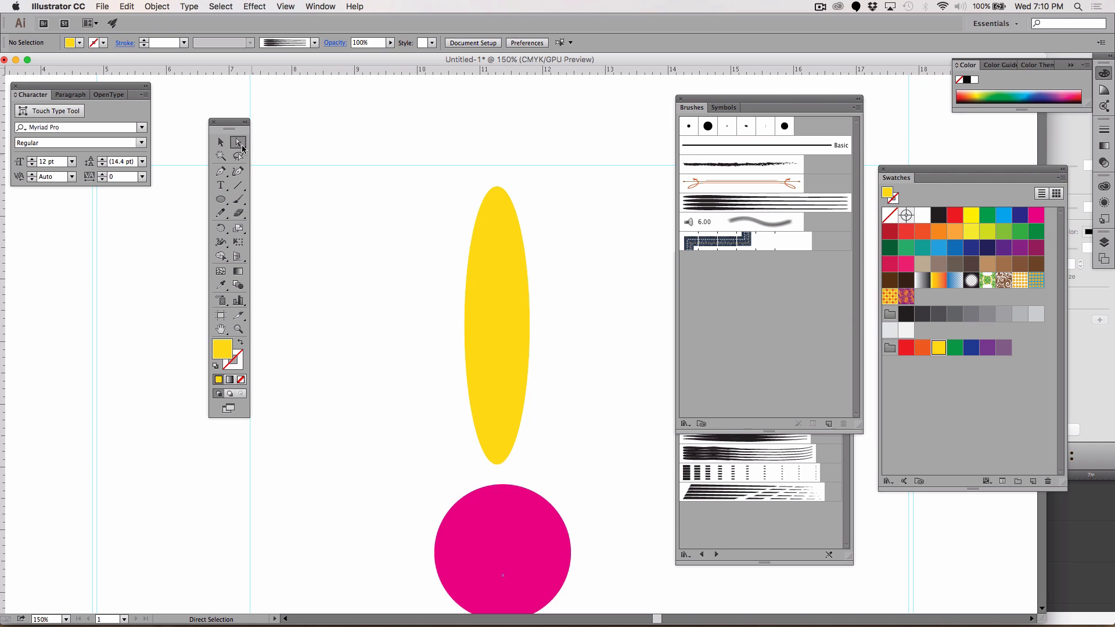
click(498, 465)
scroll(577, 508, down, 5)
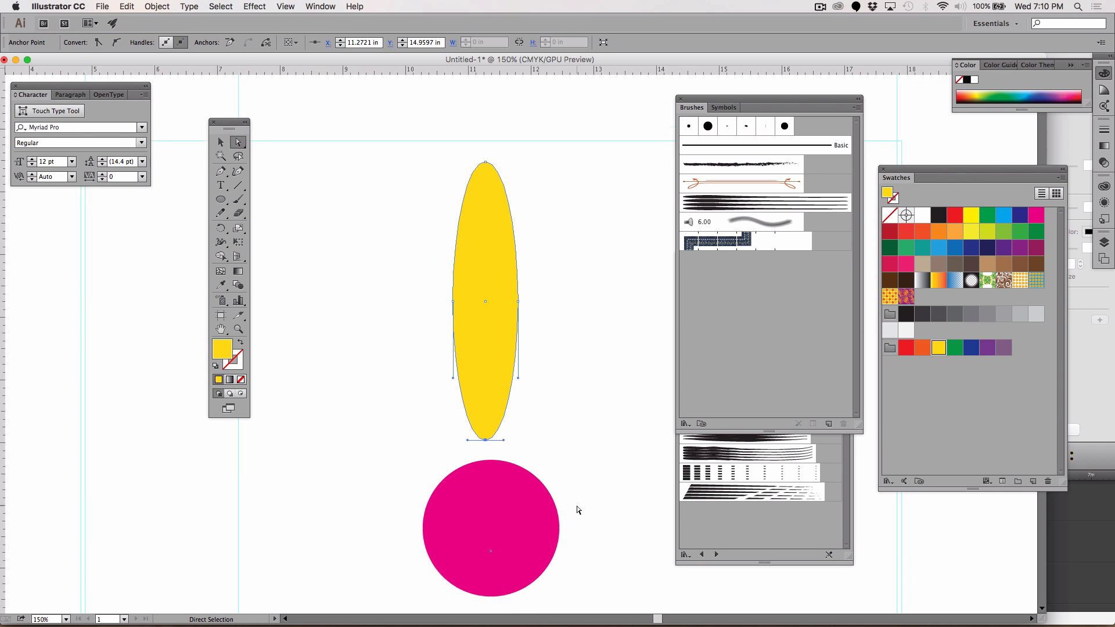
scroll(577, 508, right, 2)
scroll(577, 509, down, 1)
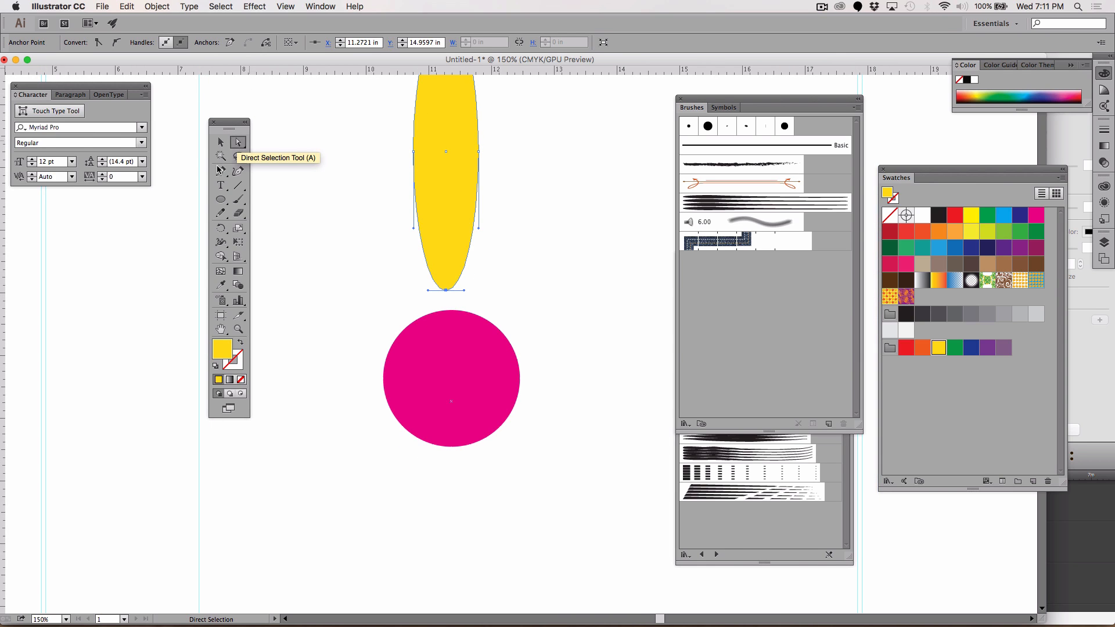
drag(221, 172, 275, 215)
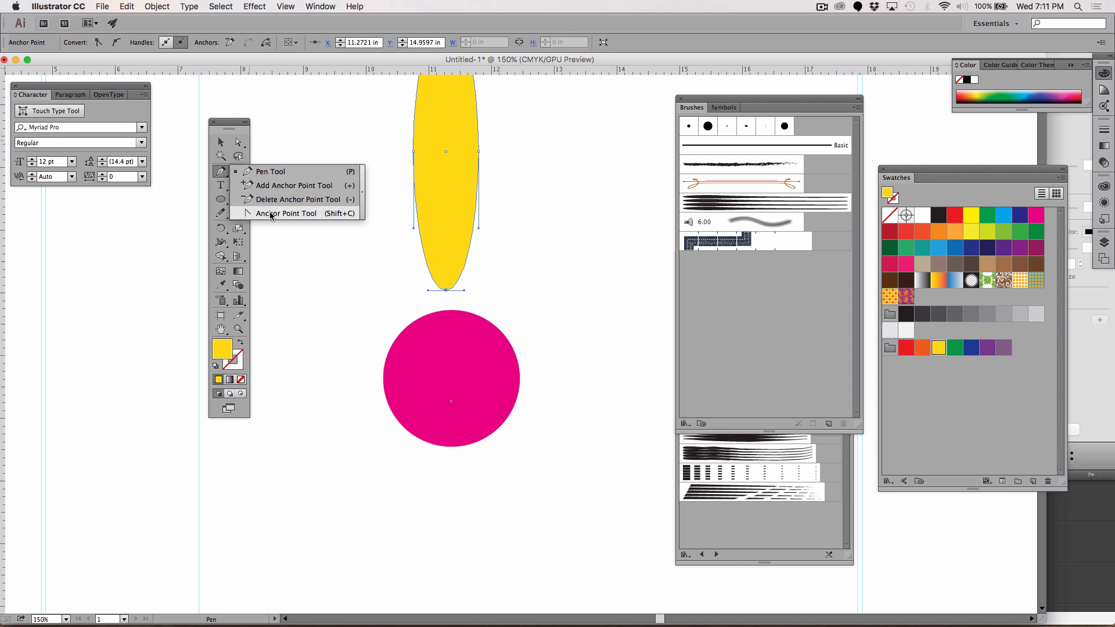
click(271, 214)
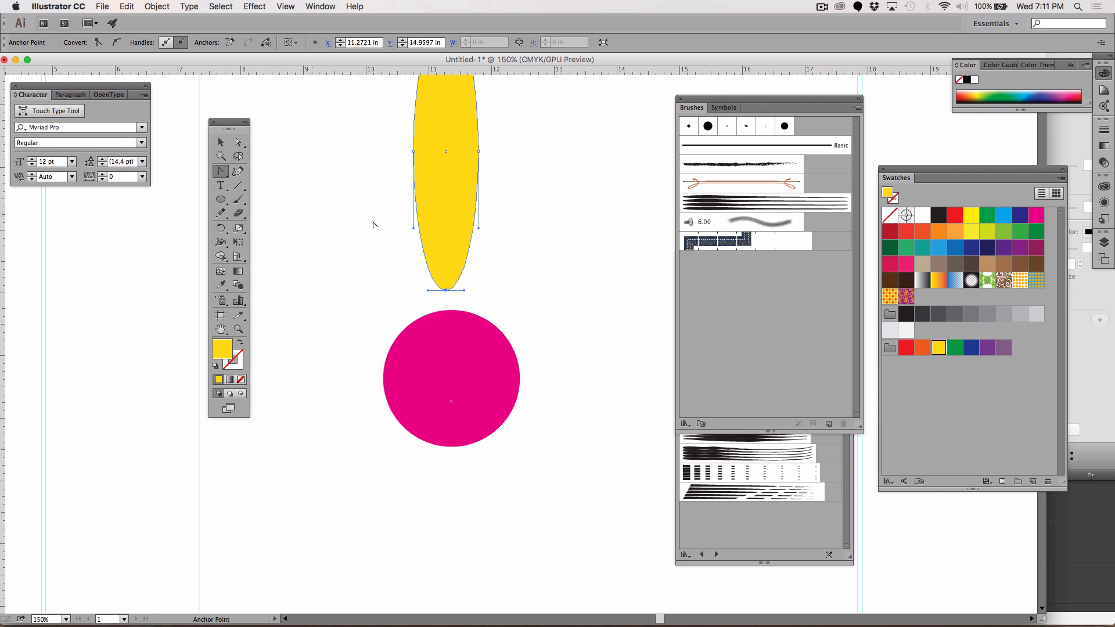
click(446, 290)
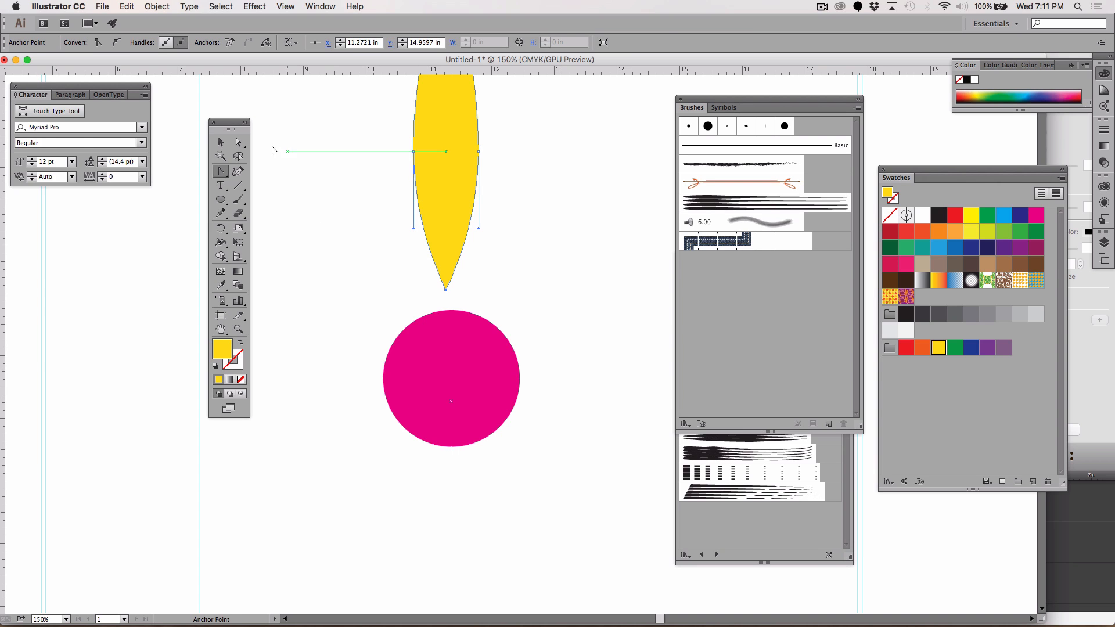
Select the yellow petal's two side anchor points and nudge them upward in five large increments.
click(238, 142)
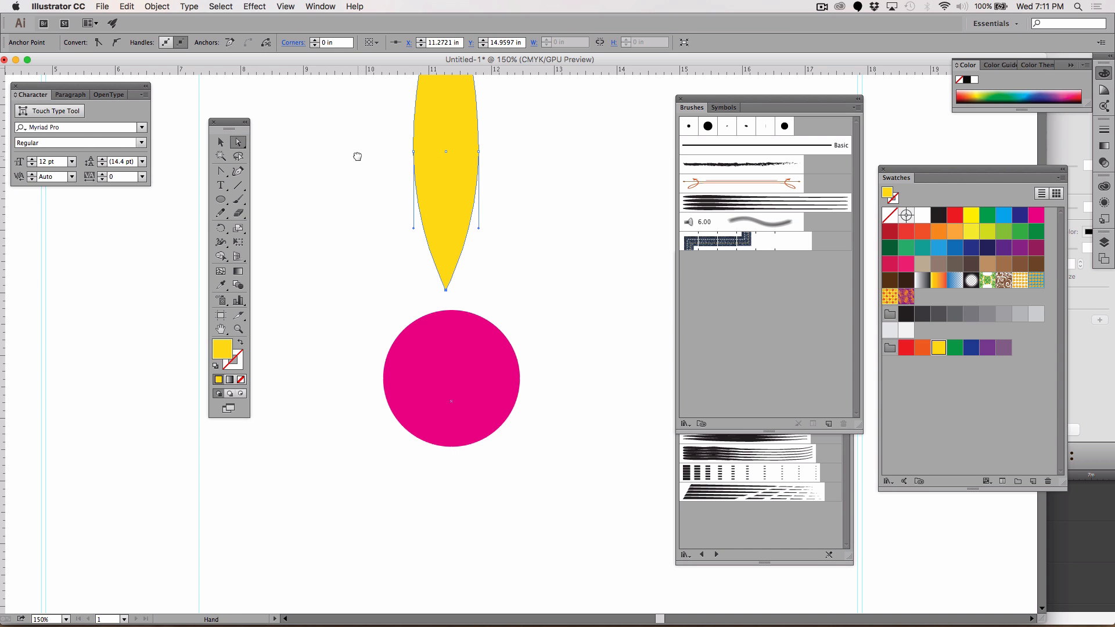
drag(356, 154, 507, 257)
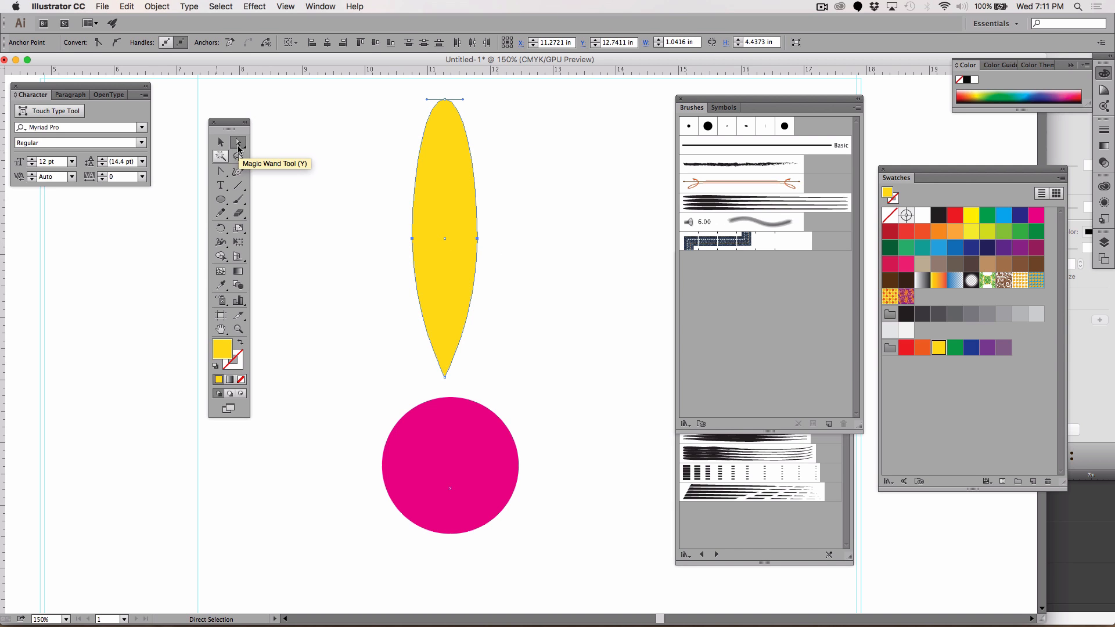
key(shift+Up)
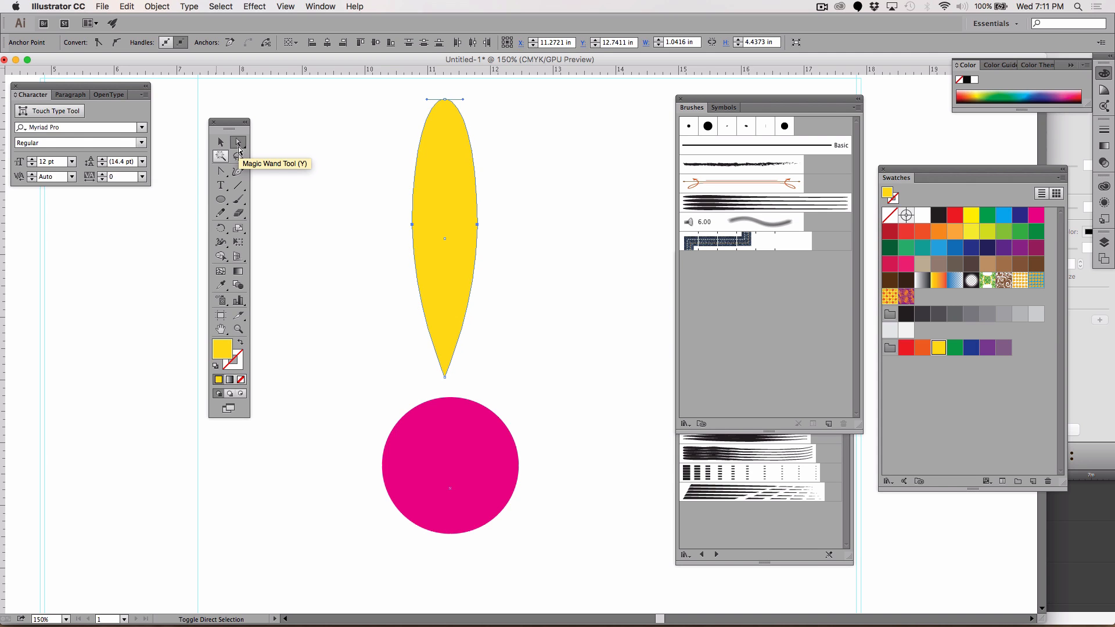
key(shift+Up)
key(shift+Up)
key(shift+Up)
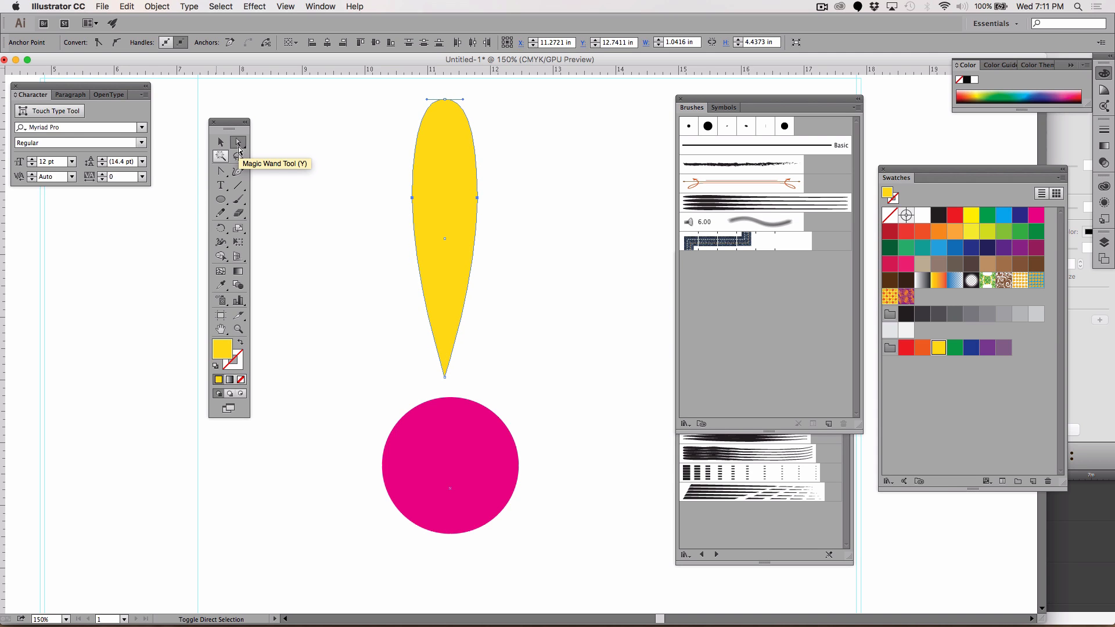
key(shift+Up)
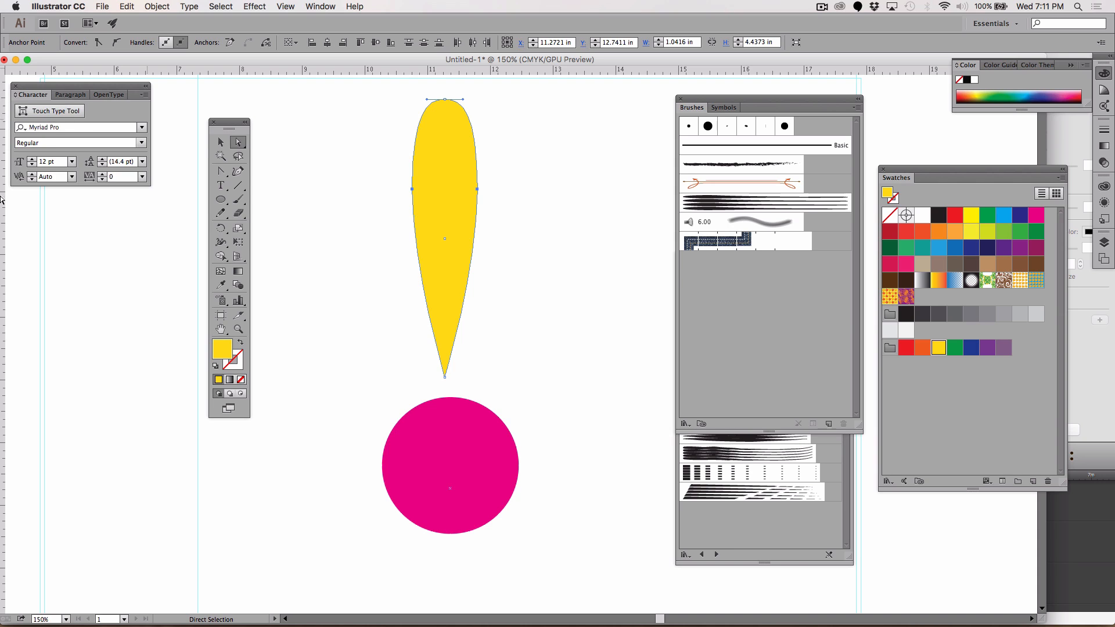
Place a vertical ruler guide through the pink circle's centre and centre the yellow petal on it.
click(219, 142)
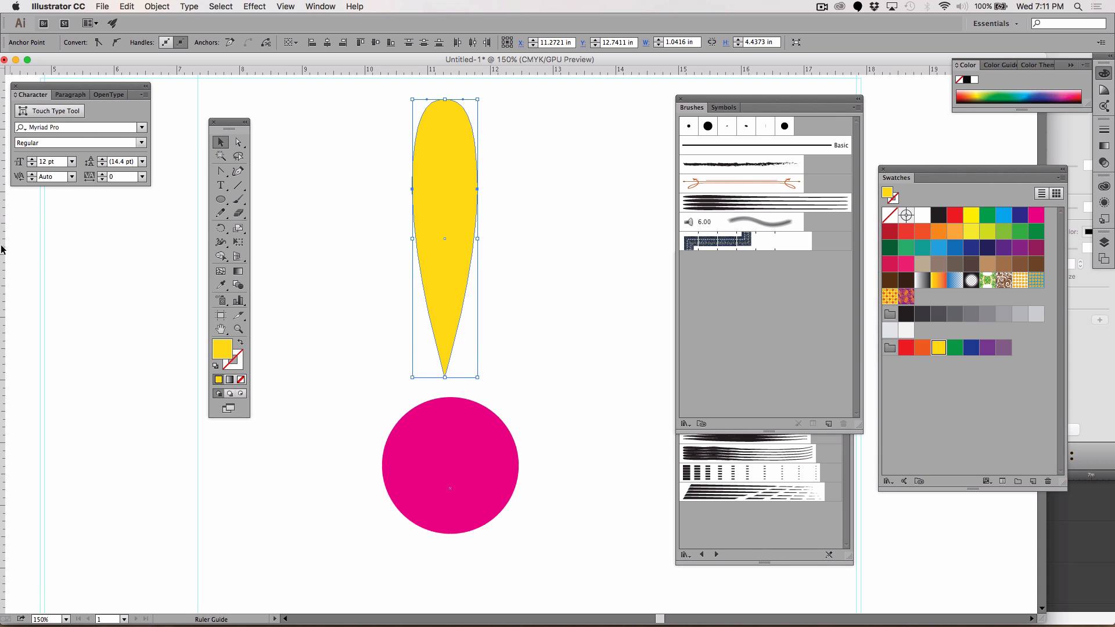
drag(3, 250, 451, 400)
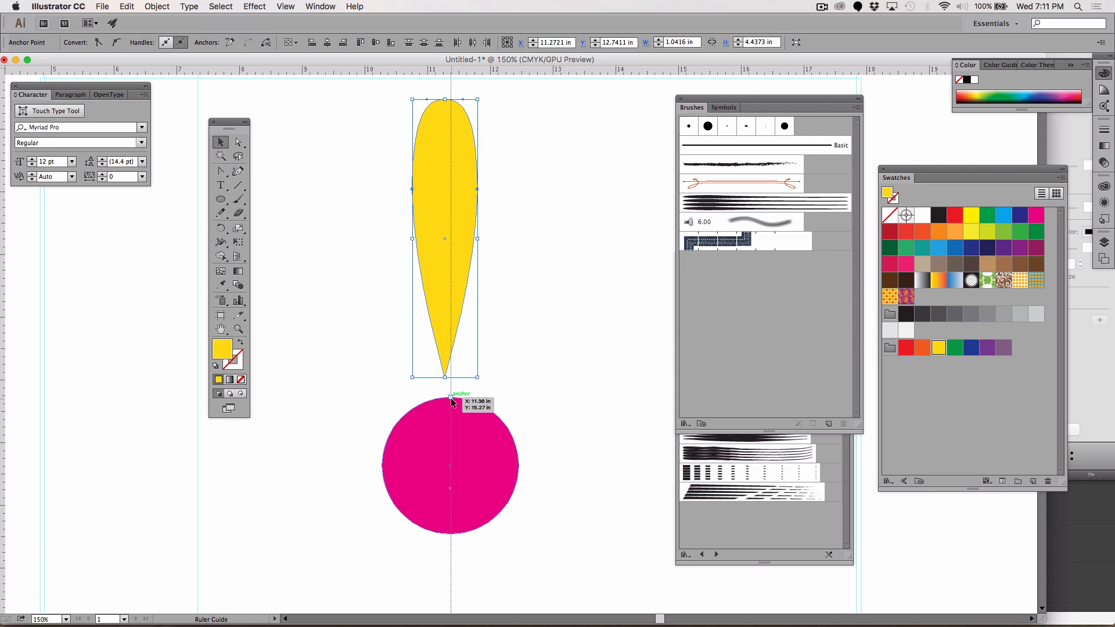
drag(452, 401, 452, 400)
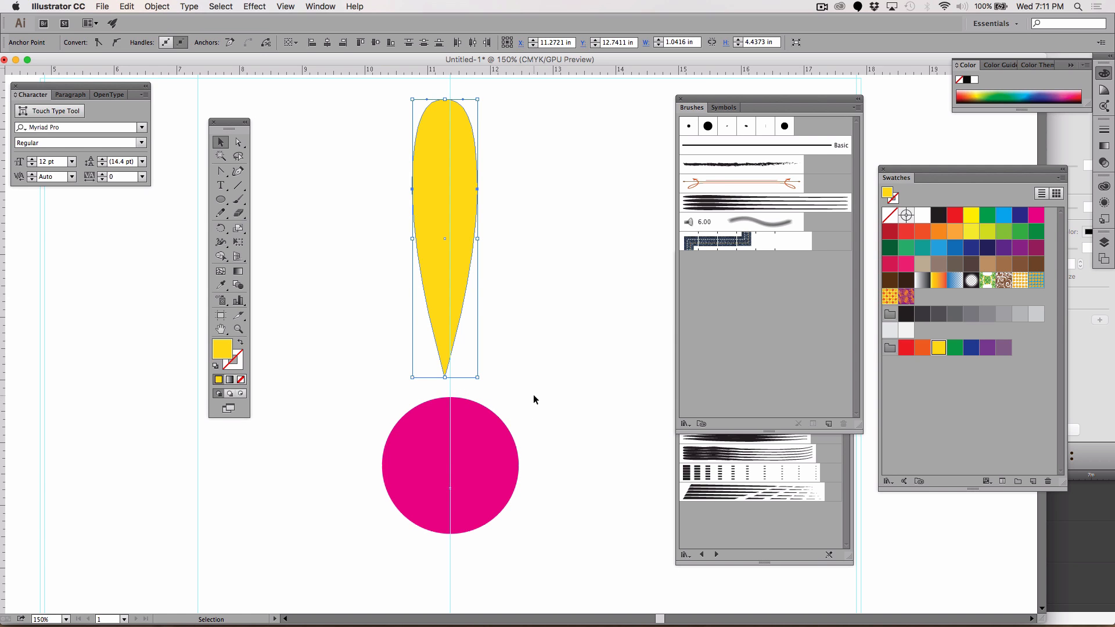
drag(439, 262, 447, 266)
click(545, 364)
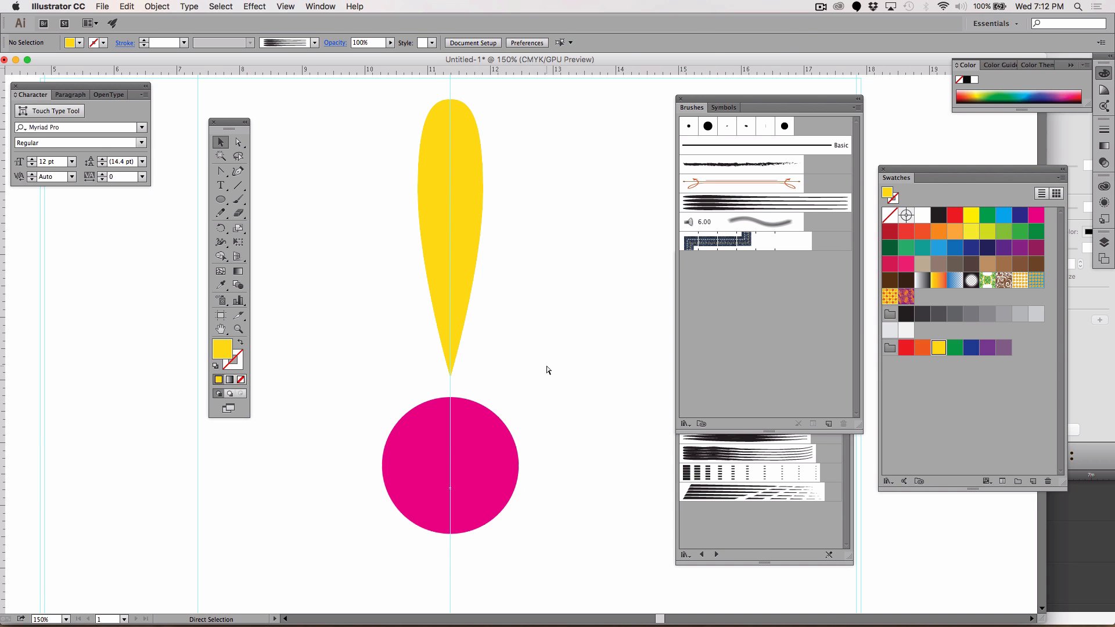
Move the yellow petal slightly down toward the pink circle, to a Y position of about 12.89 in.
key(super+0)
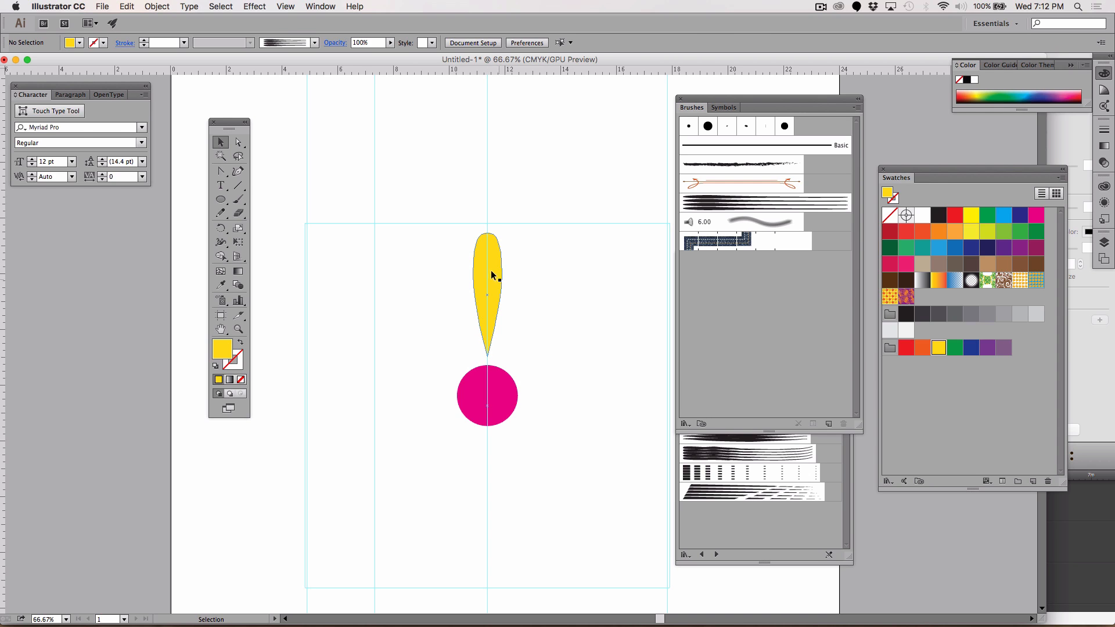
click(481, 267)
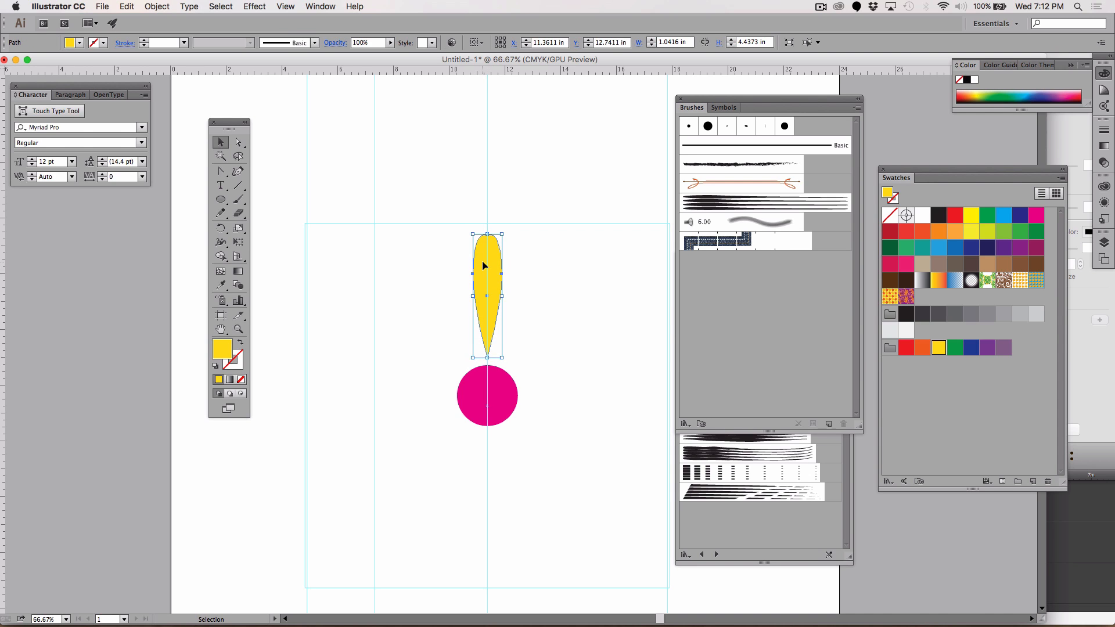
drag(483, 266, 483, 267)
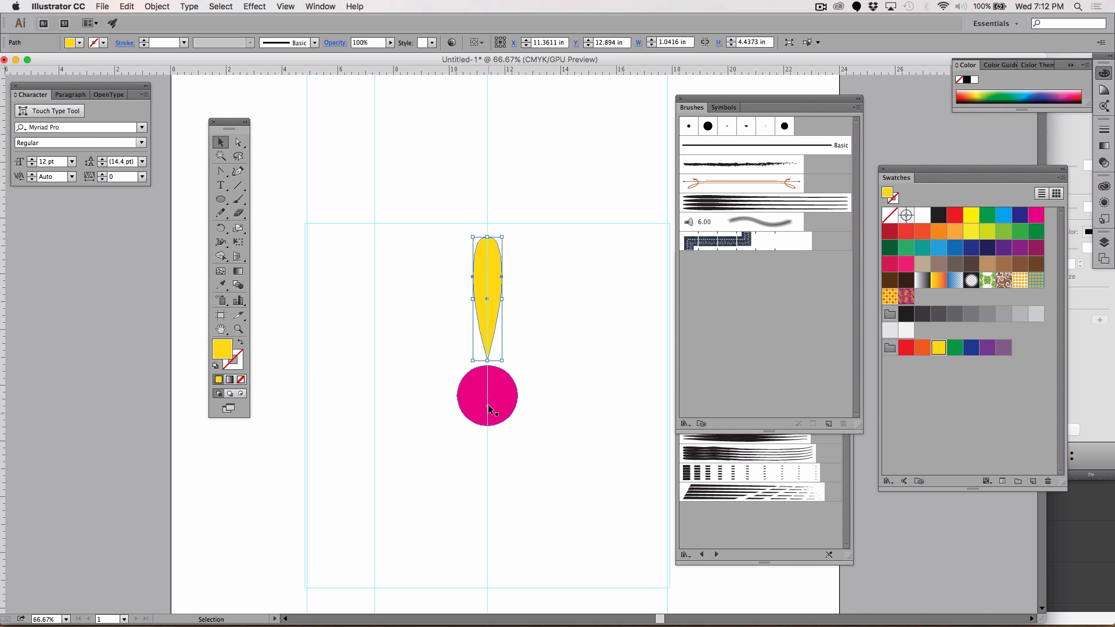
Place a horizontal ruler guide through the centre of the pink circle.
click(505, 399)
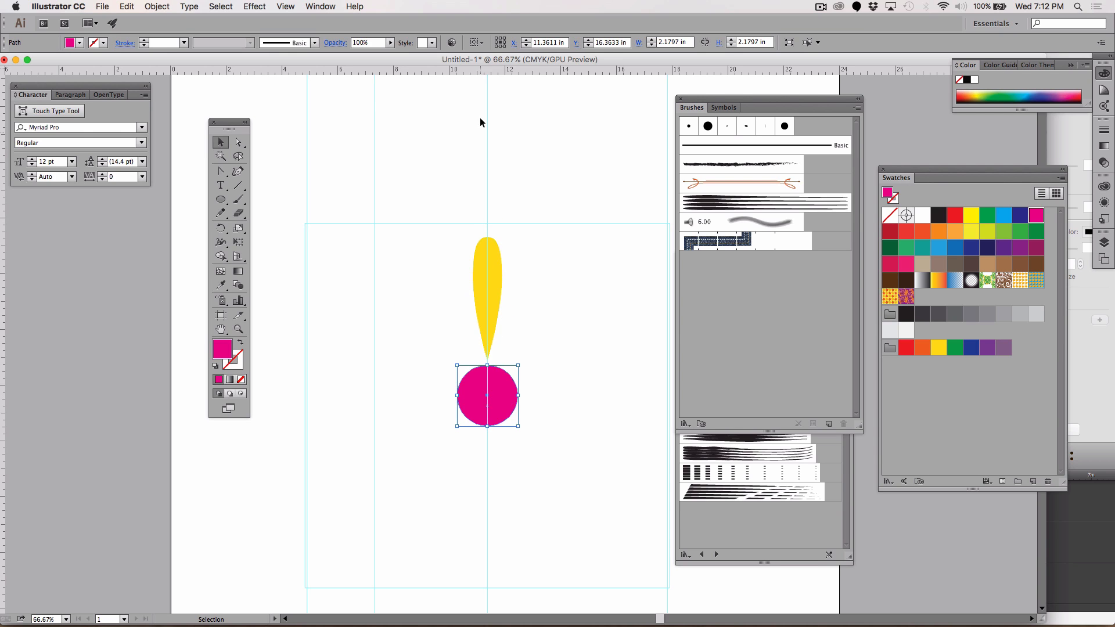
drag(479, 71, 486, 396)
click(563, 475)
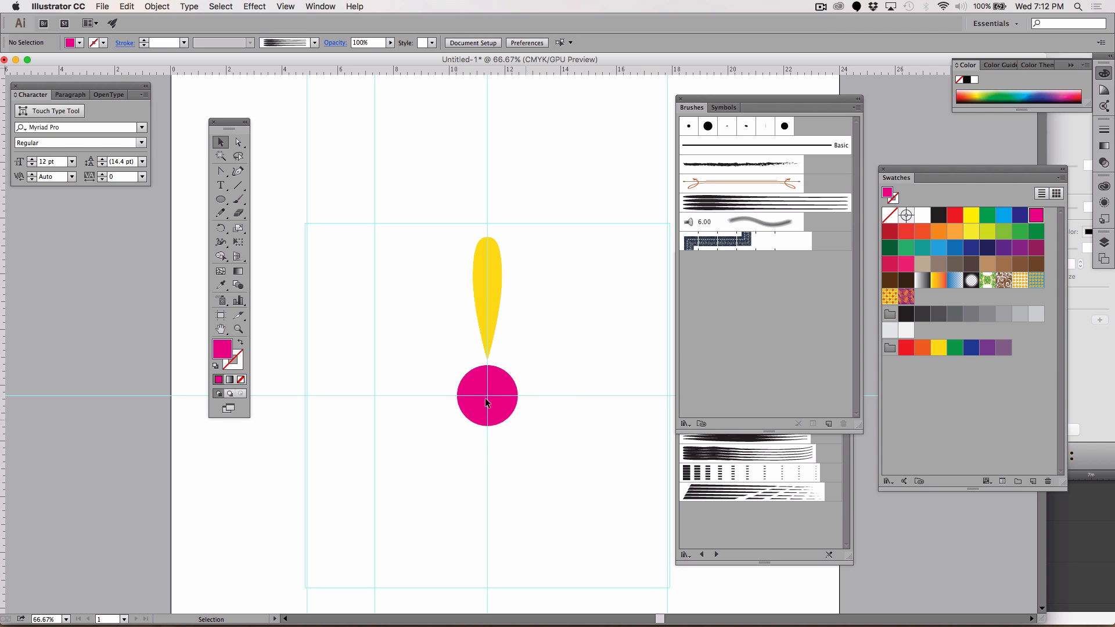
Create a copy of the yellow petal rotated 36° around the pink circle's centre.
click(492, 303)
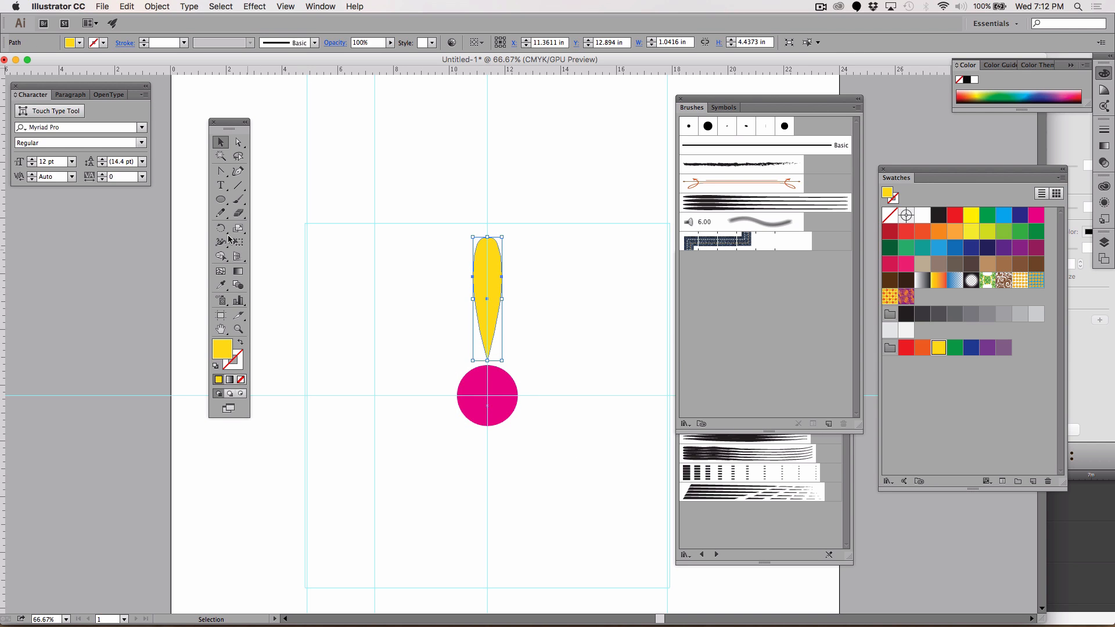
click(221, 228)
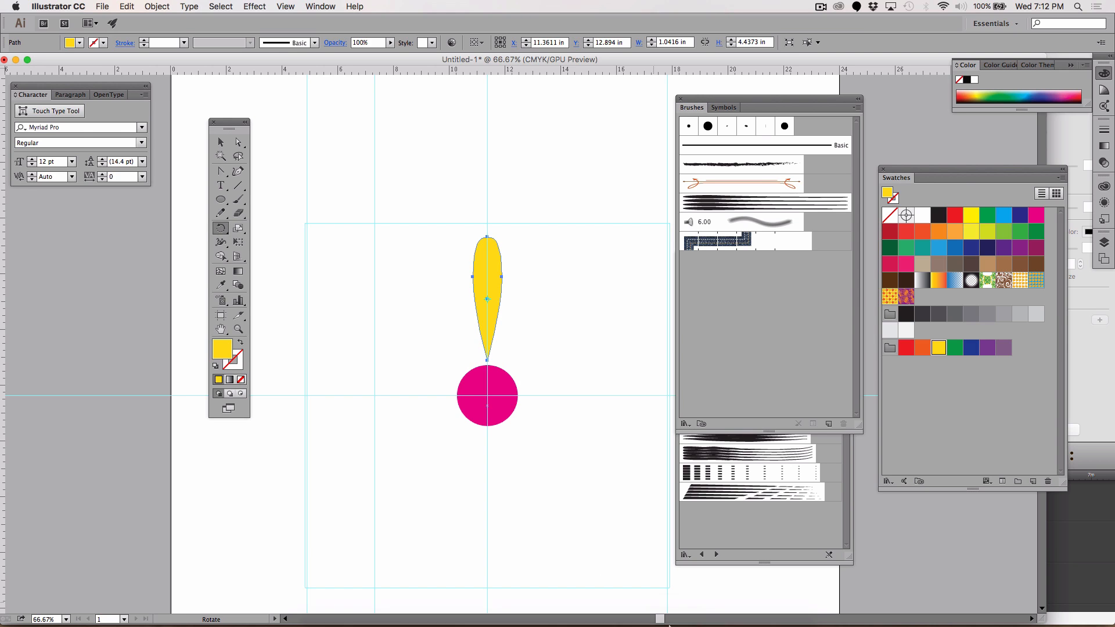
mouse_move(669, 626)
alt+click(486, 396)
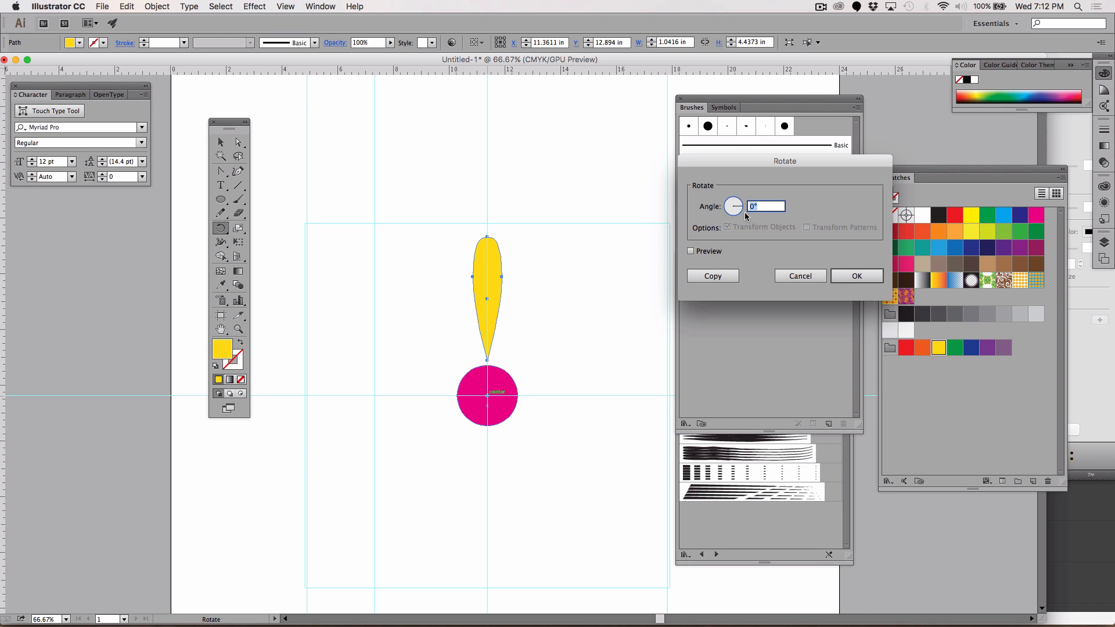
mouse_move(720, 163)
mouse_down()
mouse_move(520, 184)
mouse_move(537, 180)
mouse_up()
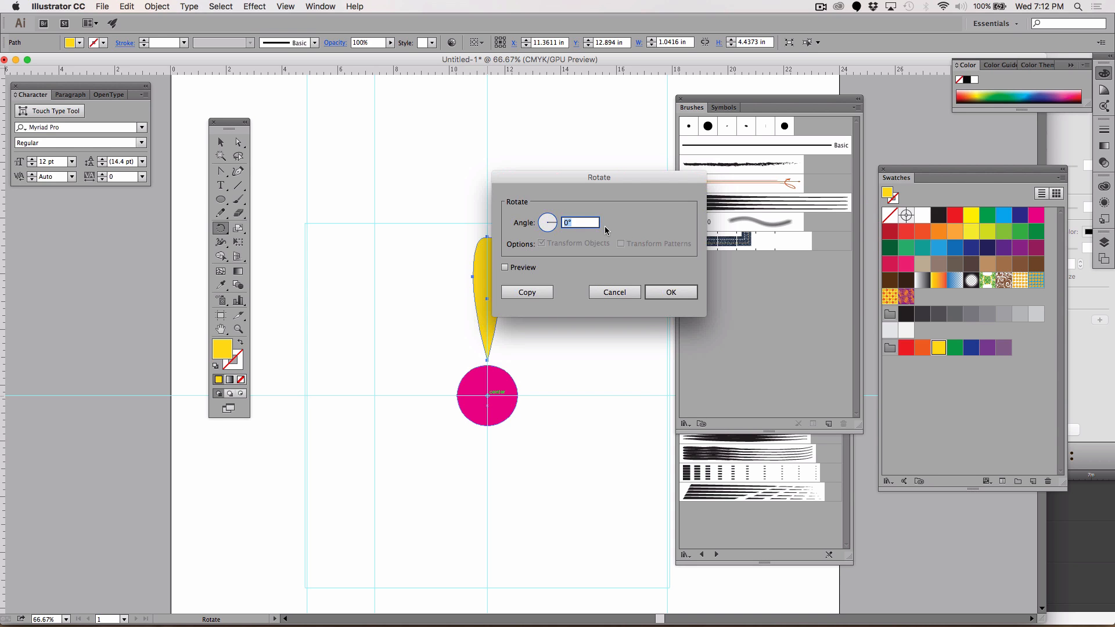
text(33)
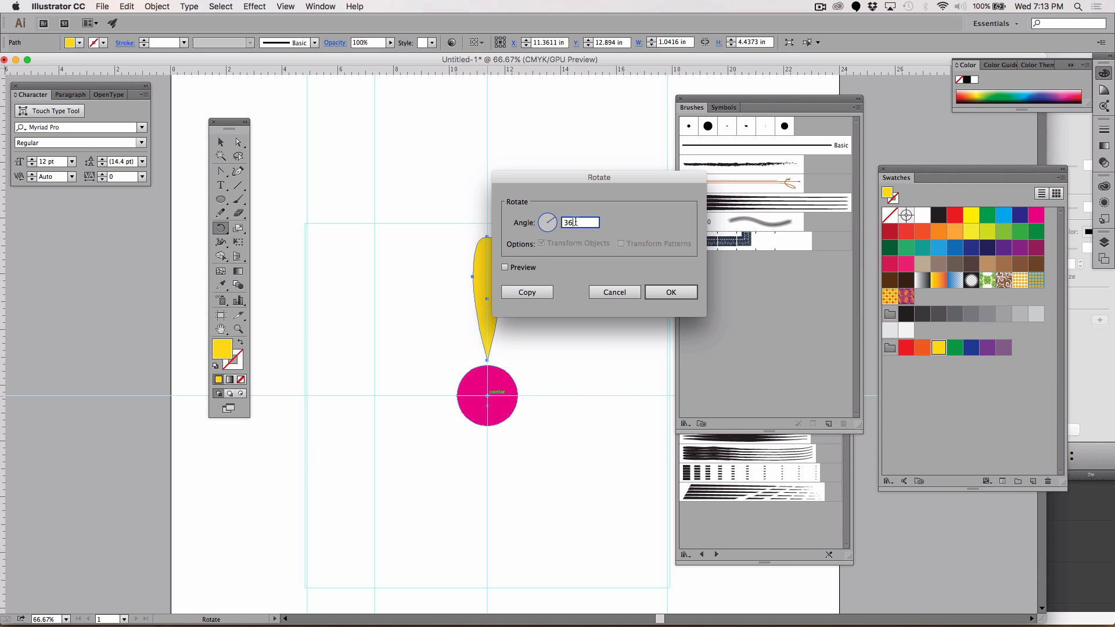
click(527, 293)
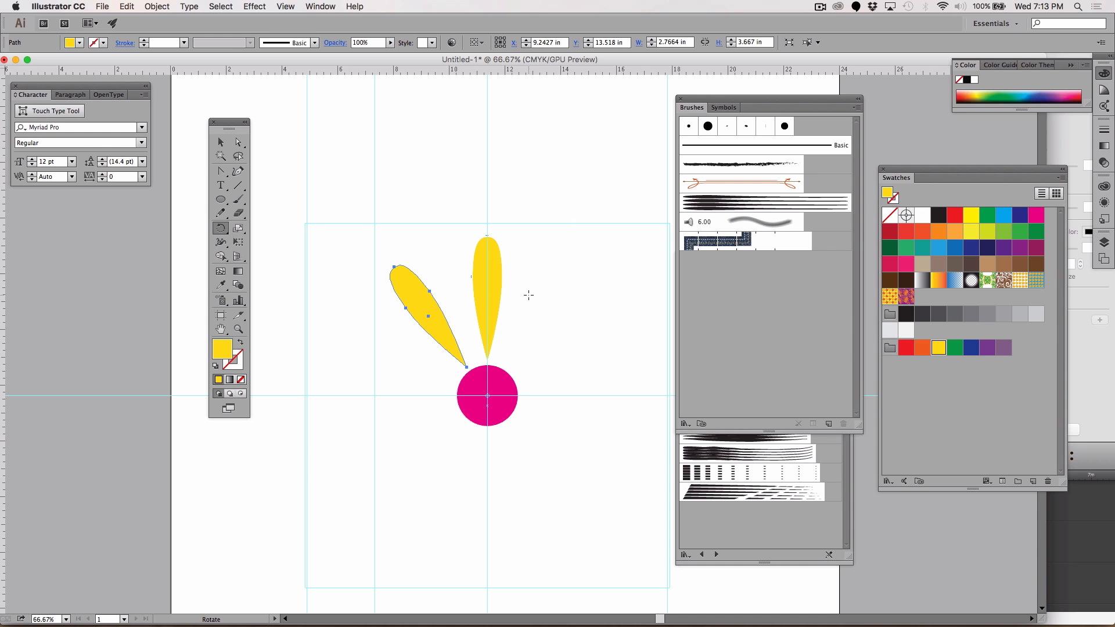
Repeat the rotated-copy transformation eight times to complete a ring of ten petals around the pink circle.
key(v)
key(ctrl+d)
key(ctrl+d)
key(ctrl+d)
key(ctrl+d)
key(ctrl+d)
key(ctrl+d)
key(ctrl+d)
key(ctrl+d)
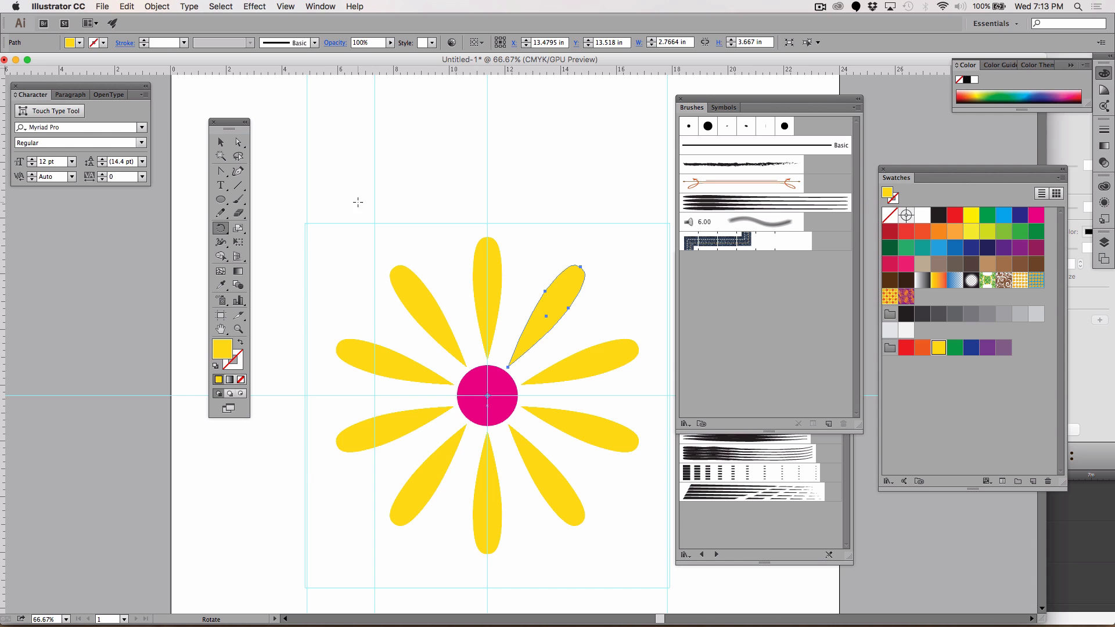
click(219, 146)
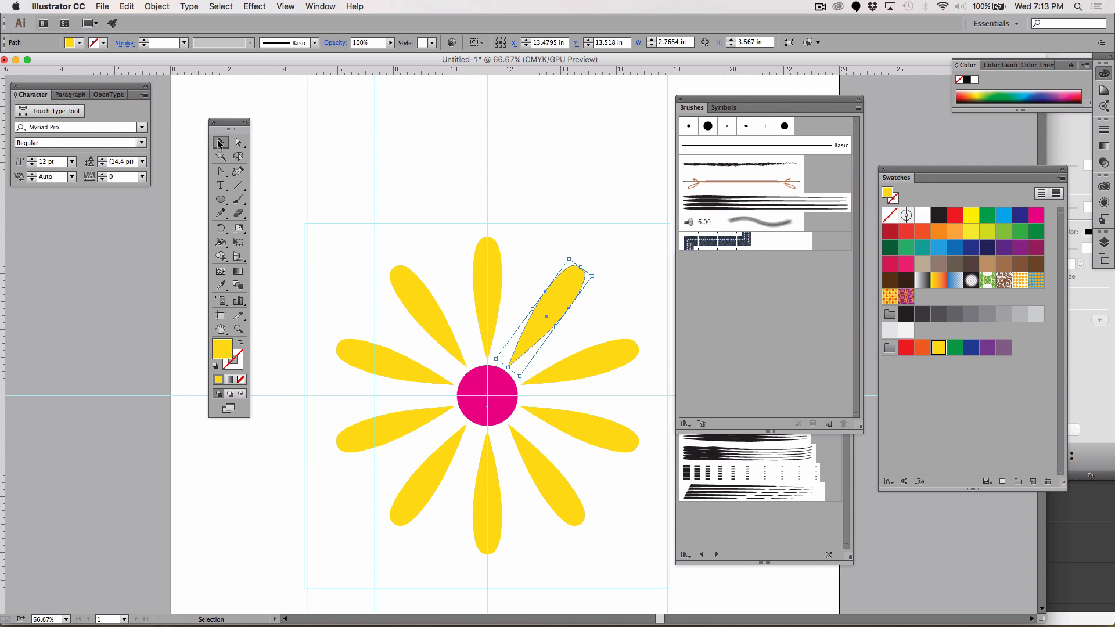
Select the ten yellow petals without the pink circle and scale a smaller copy about the centre, about 8.30 in × 8.26 in.
click(319, 146)
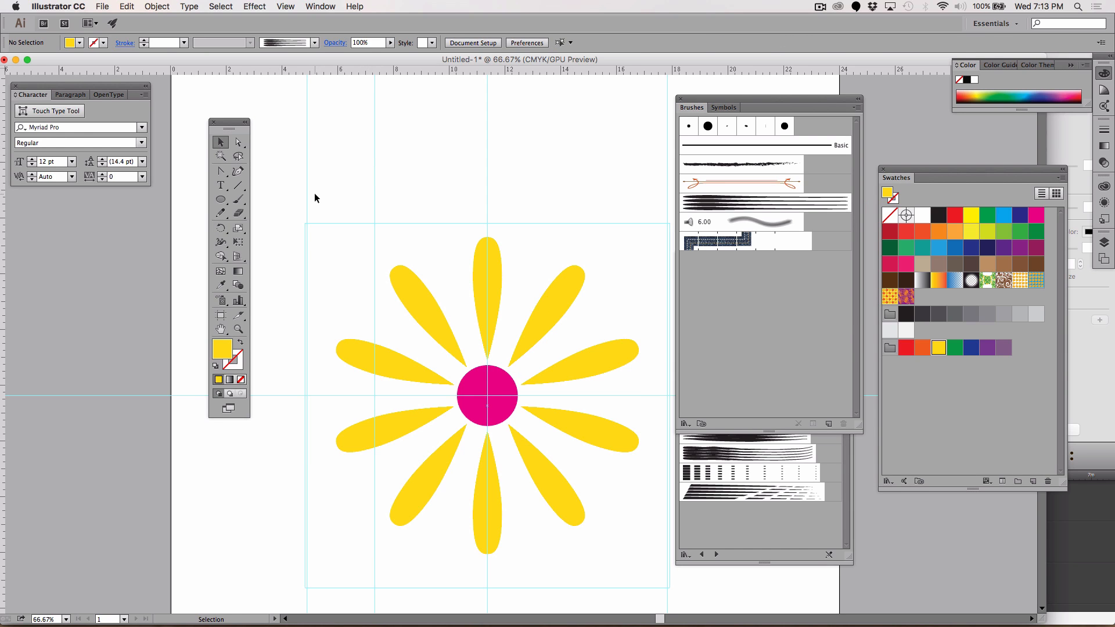
key(ctrl+a)
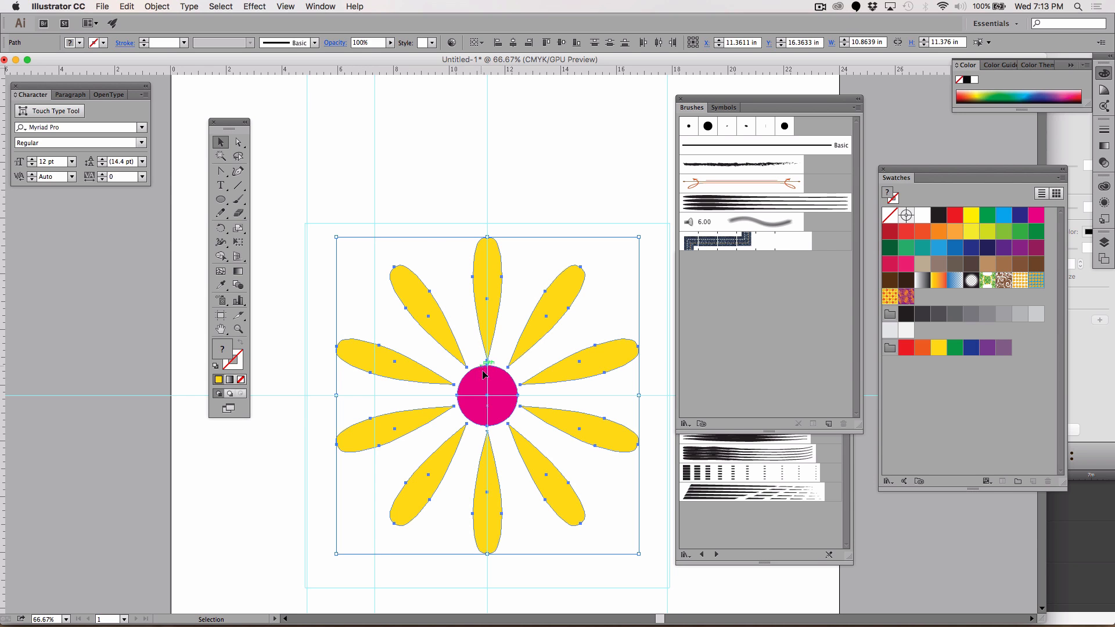
shift+click(502, 388)
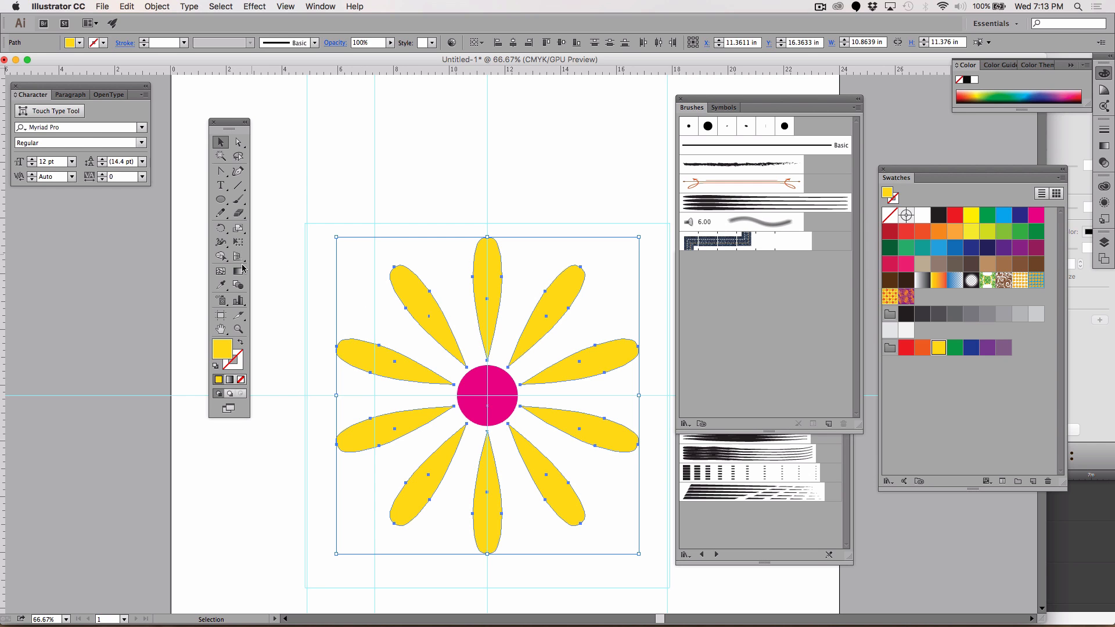
click(238, 229)
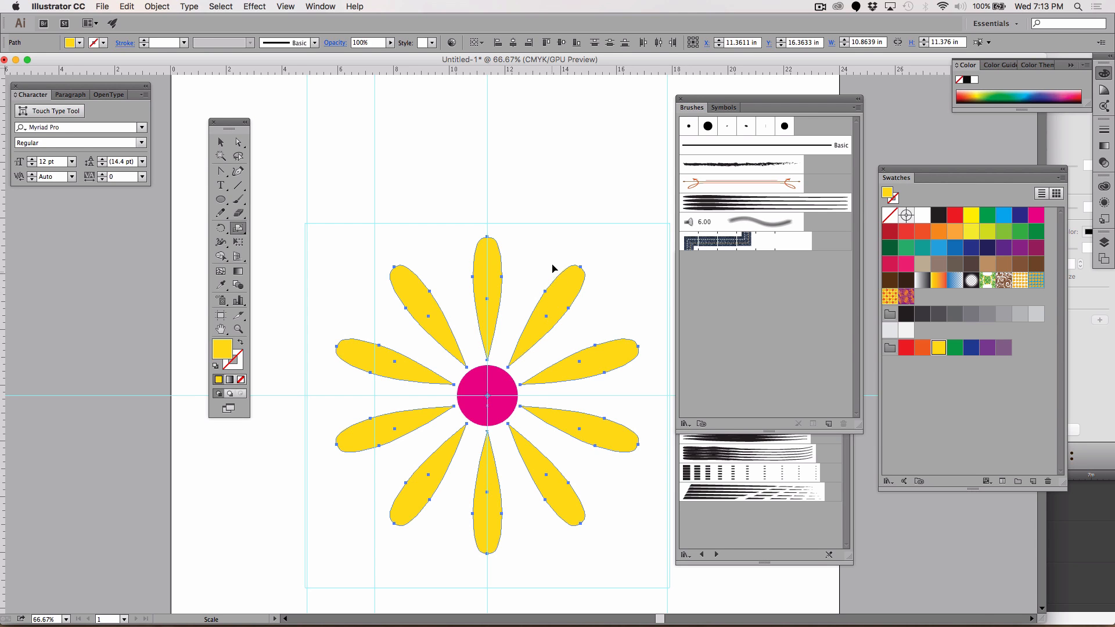
mouse_move(550, 251)
mouse_down()
mouse_move(590, 256)
mouse_move(535, 246)
mouse_move(529, 319)
mouse_move(513, 335)
mouse_move(535, 292)
mouse_up()
key(alt)
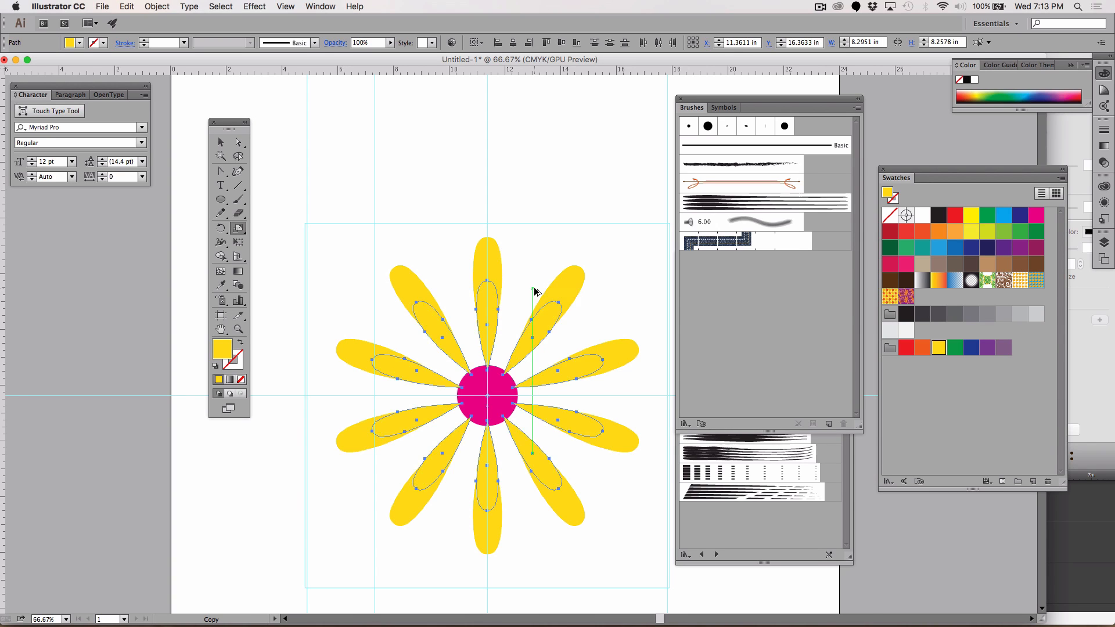
Fill the smaller inner petals with the light orange swatch and deselect them.
click(937, 232)
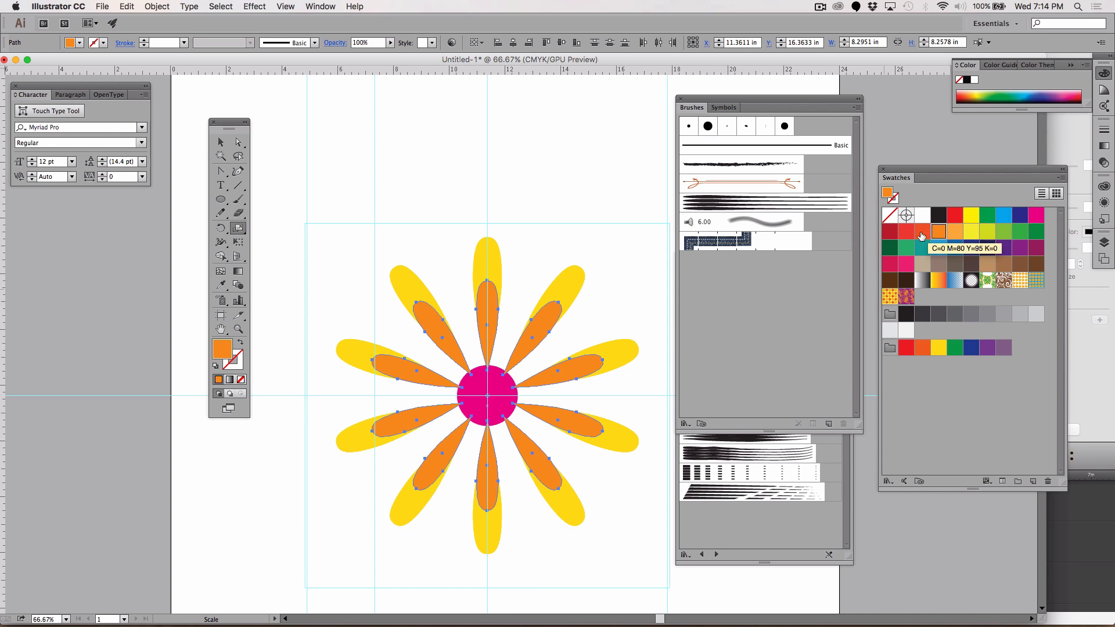
click(953, 234)
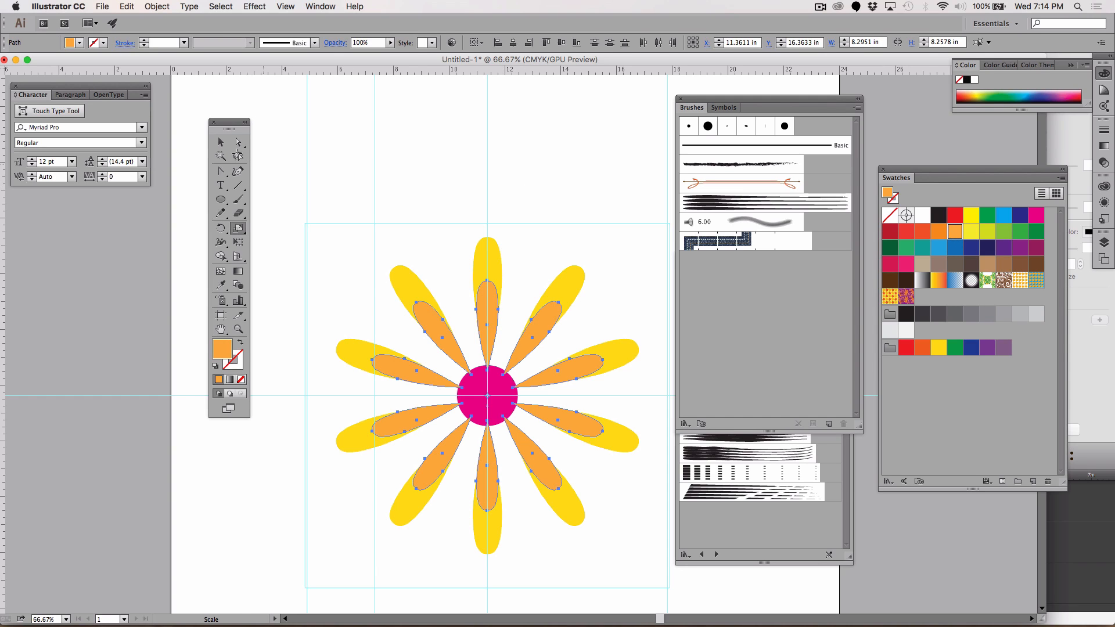
click(221, 142)
click(285, 162)
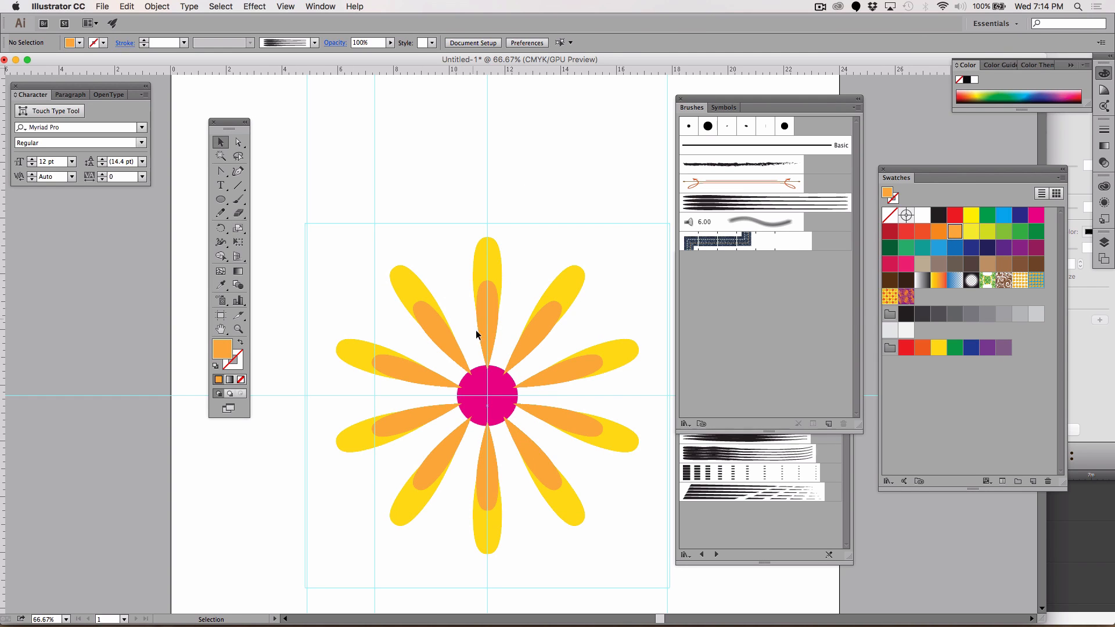
Cut the pink circle and paste it in front of all the petals, then deselect it.
click(472, 380)
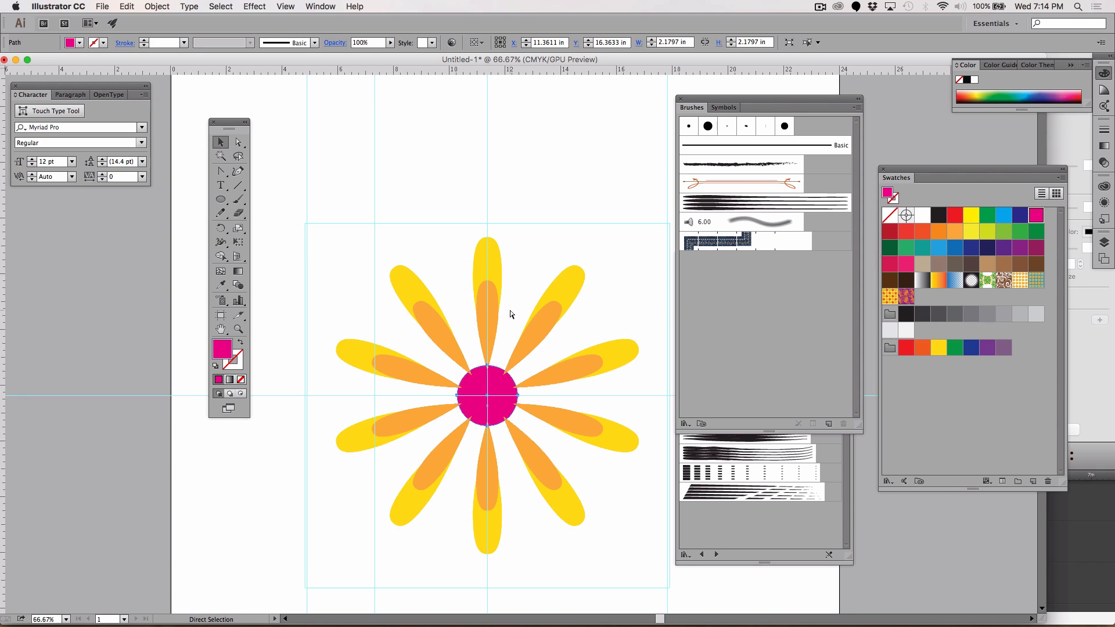
key(Delete)
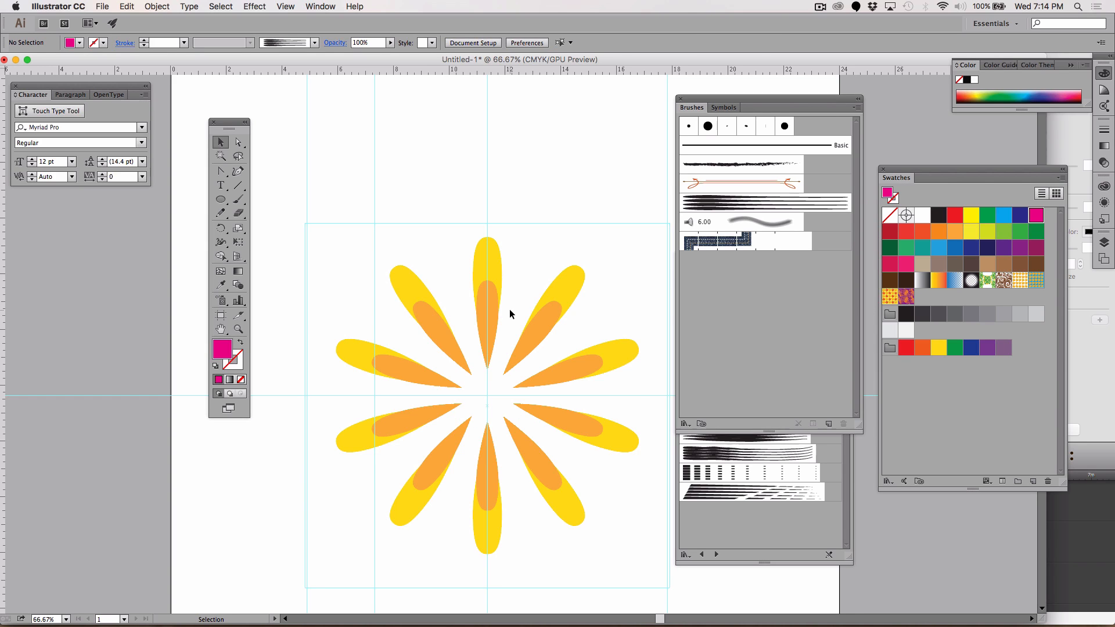
key(super+a)
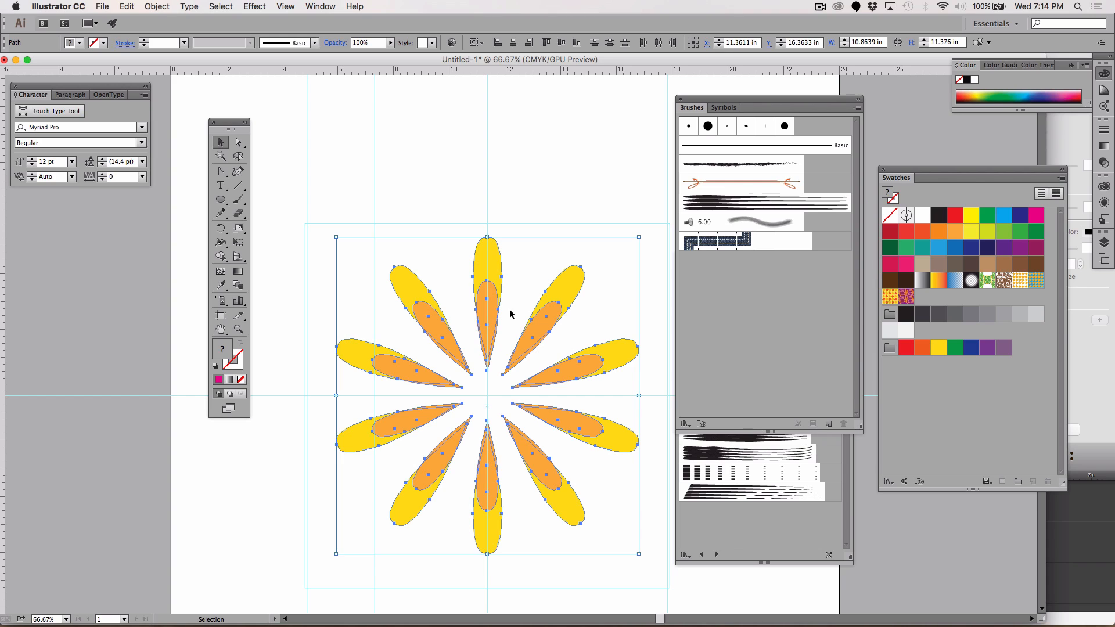
key(super+z)
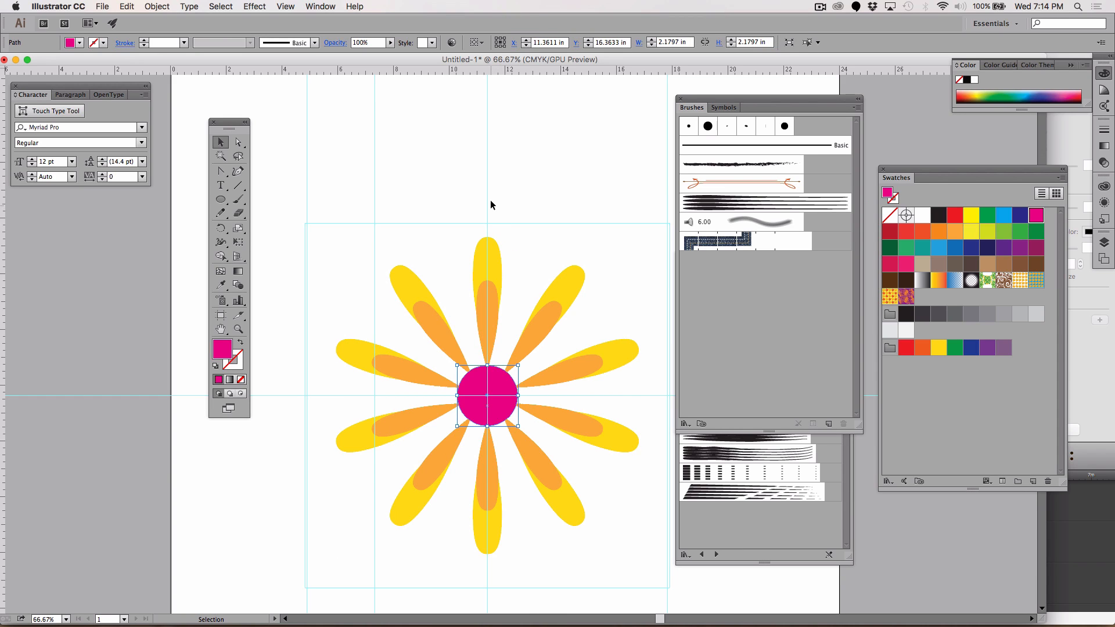
click(490, 197)
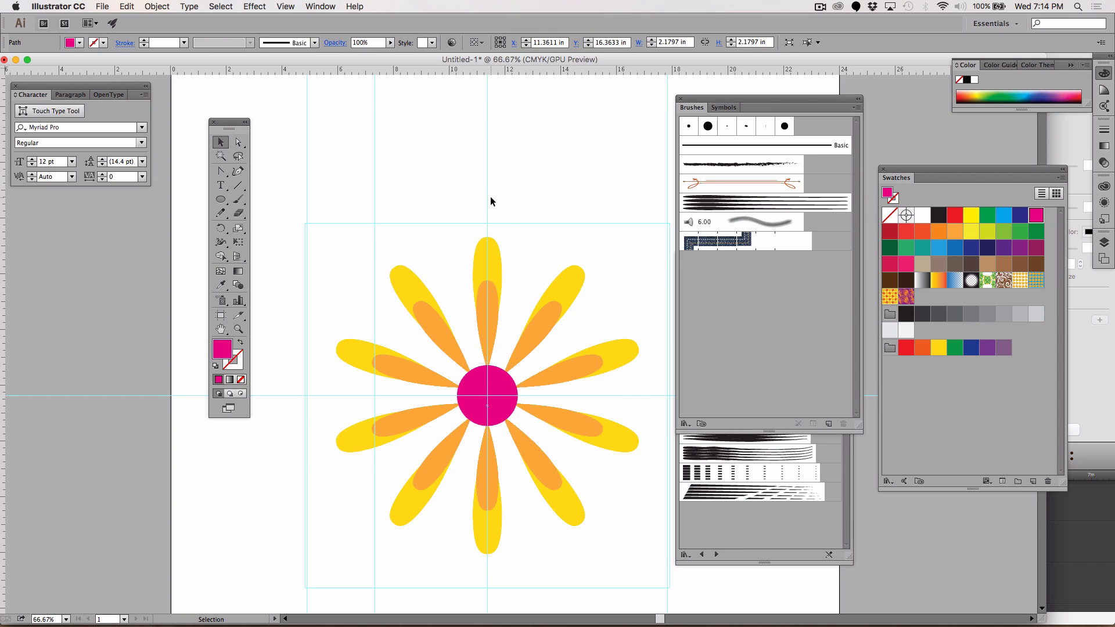
Select the ten large yellow petals and shear a copy of them about the flower's centre, about 10.29 in × 12.06 in overall.
click(410, 278)
shift+click(353, 355)
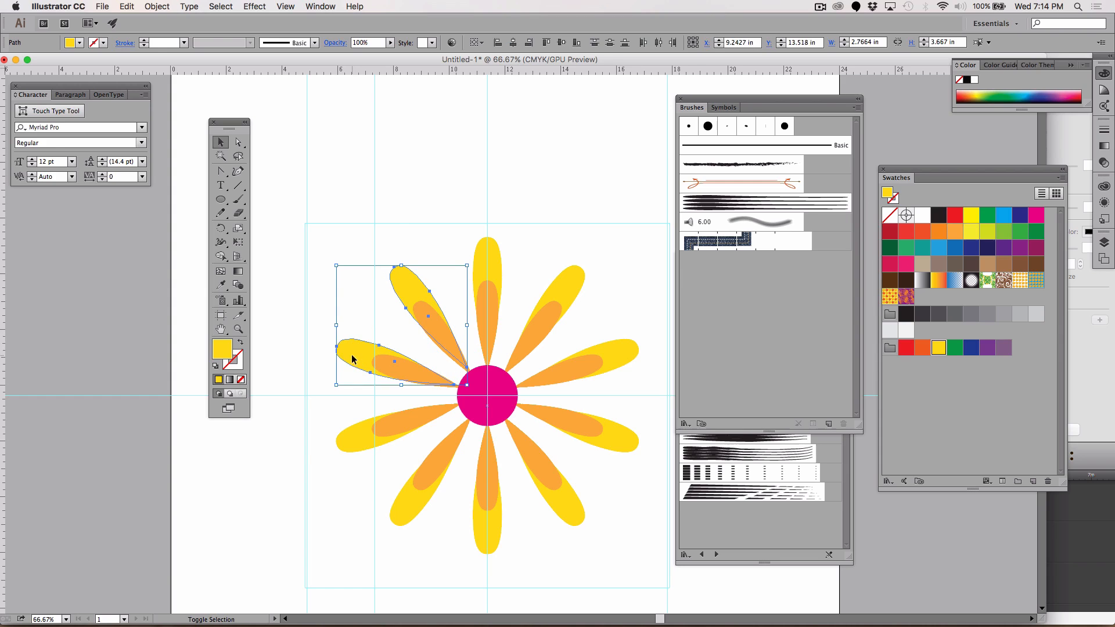
shift+click(353, 438)
shift+click(394, 505)
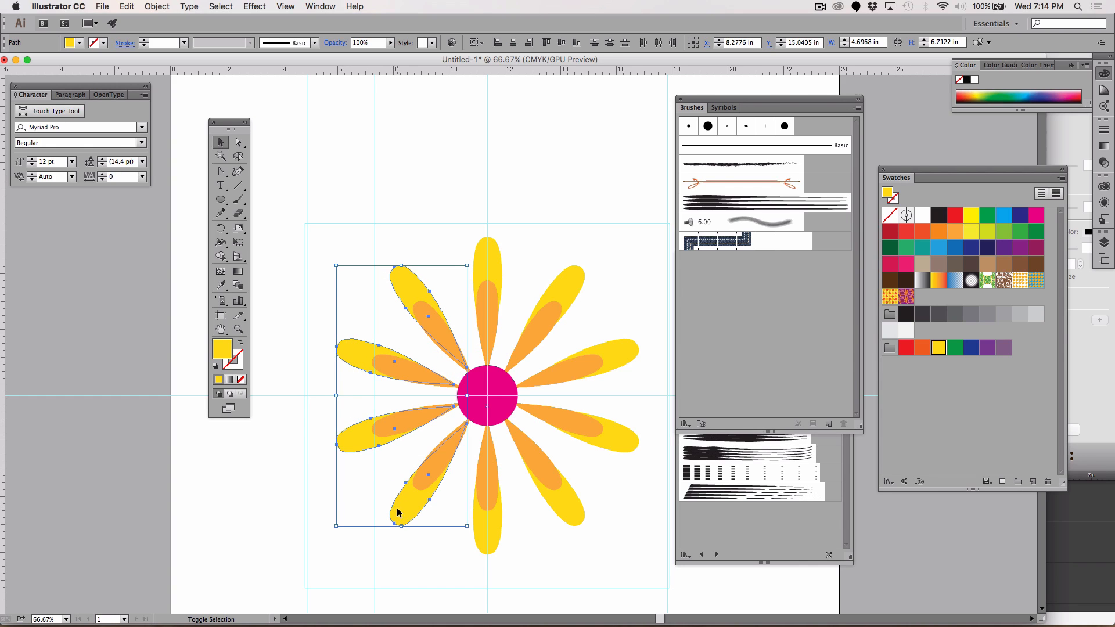
shift+click(481, 529)
shift+click(573, 513)
shift+click(617, 452)
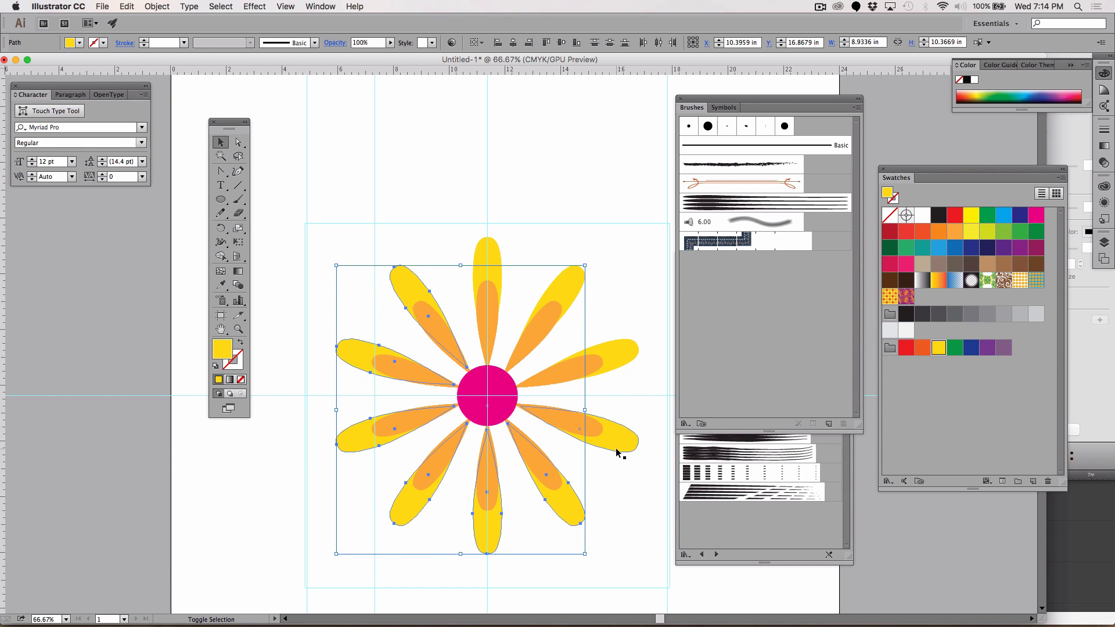
shift+click(622, 364)
shift+click(572, 297)
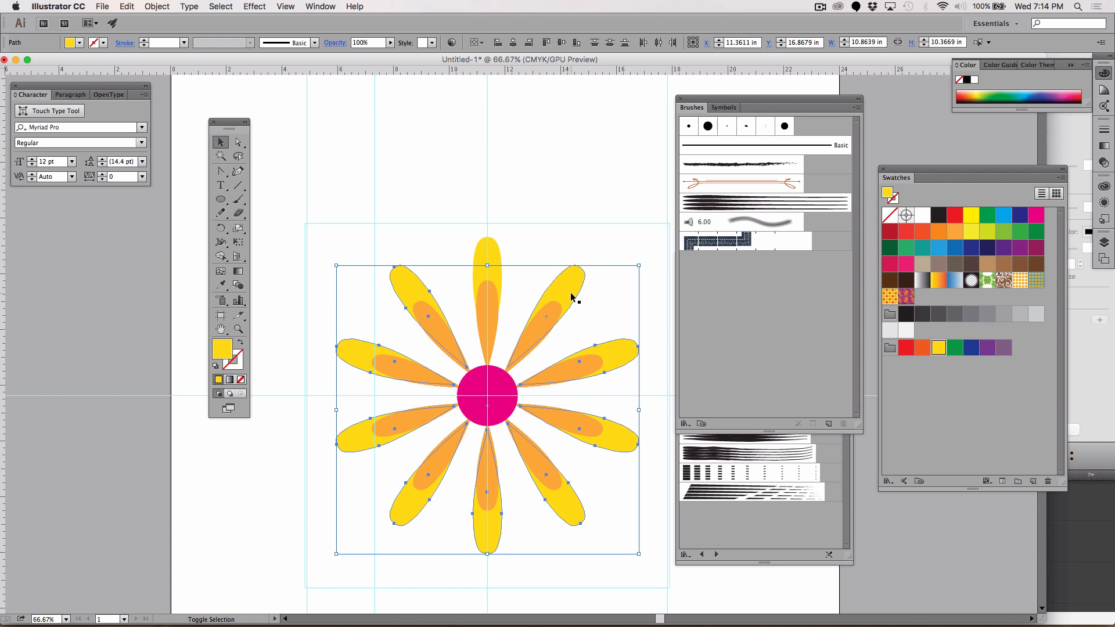
shift+click(489, 250)
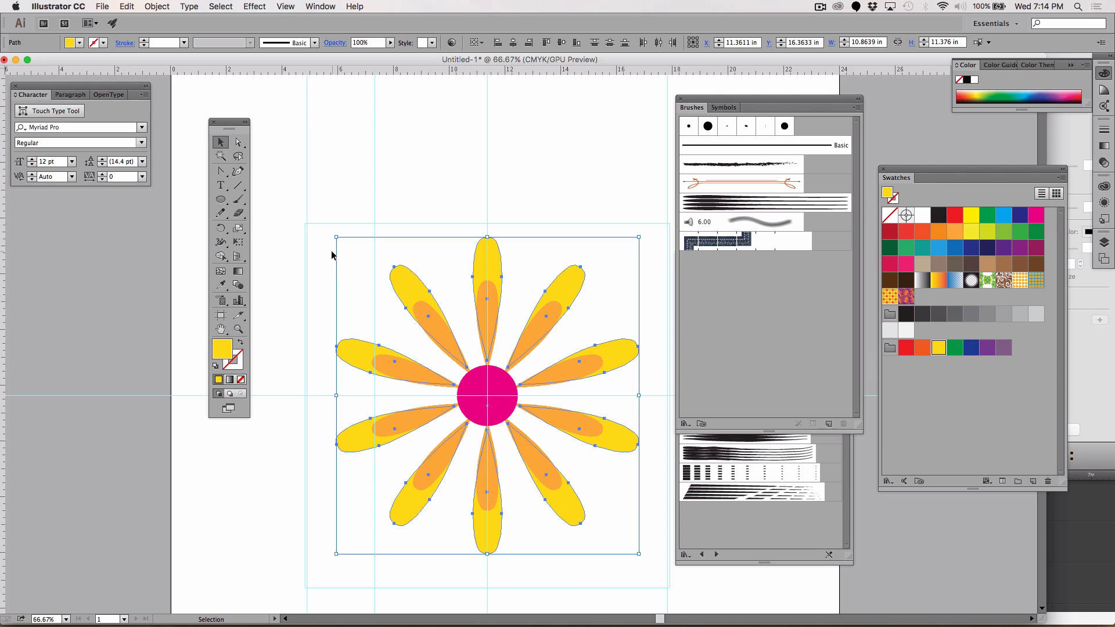
click(238, 228)
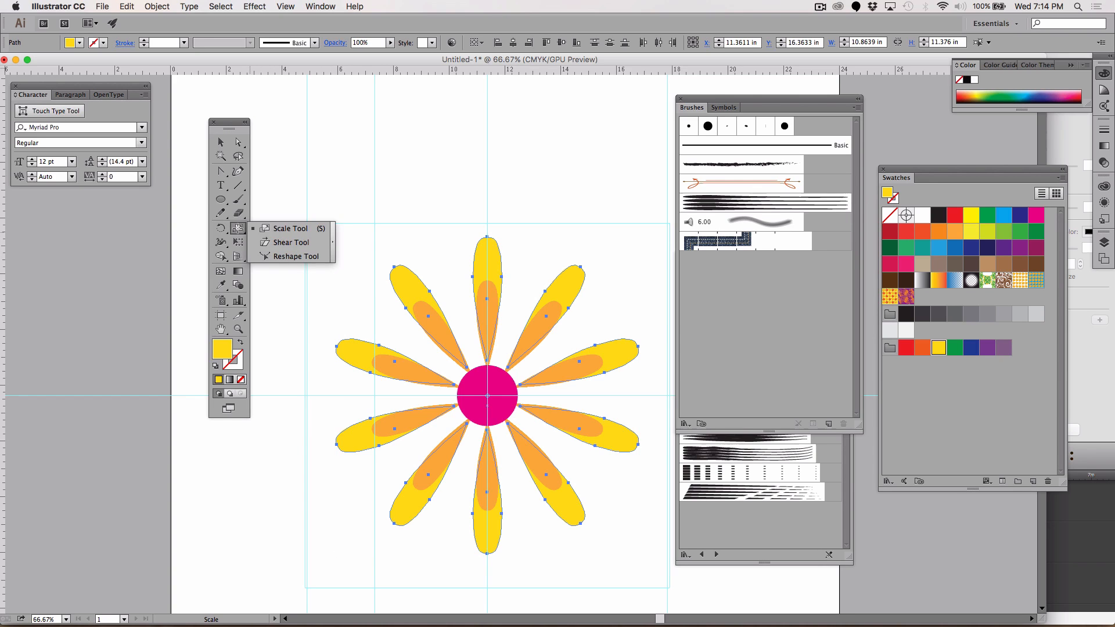
click(270, 248)
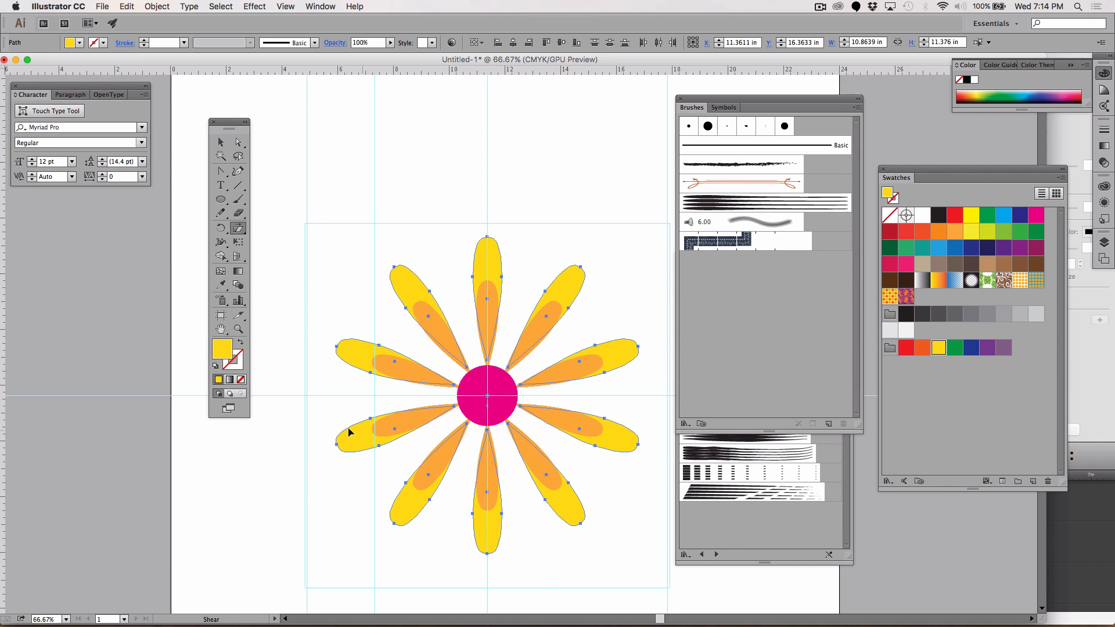
drag(331, 418, 340, 392)
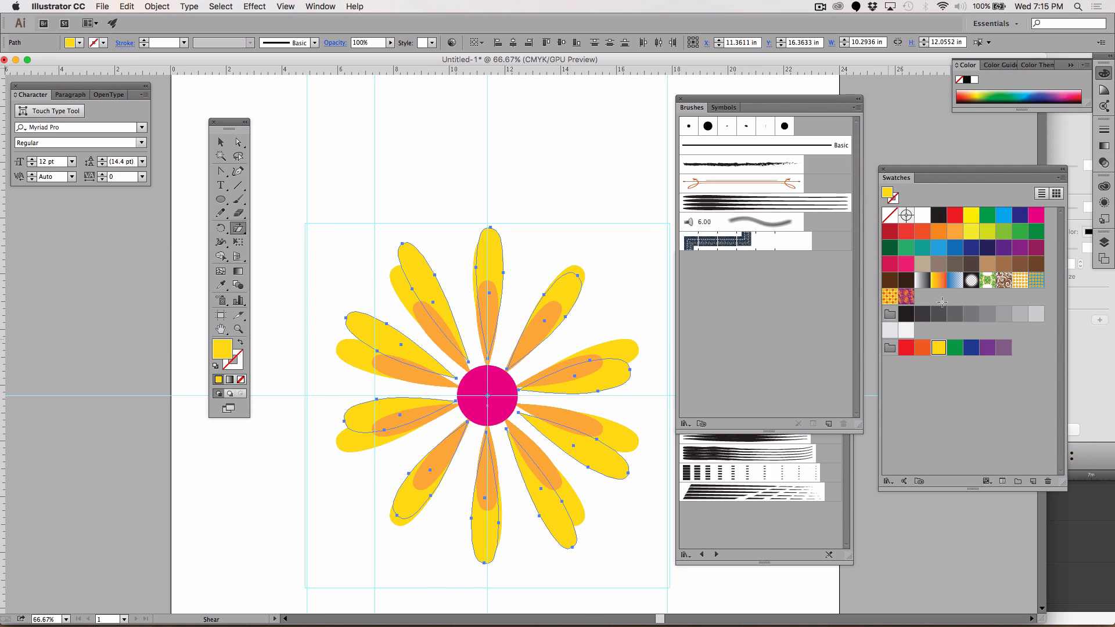
Fill the sheared petal copies with the darker orange D3882D.
click(923, 231)
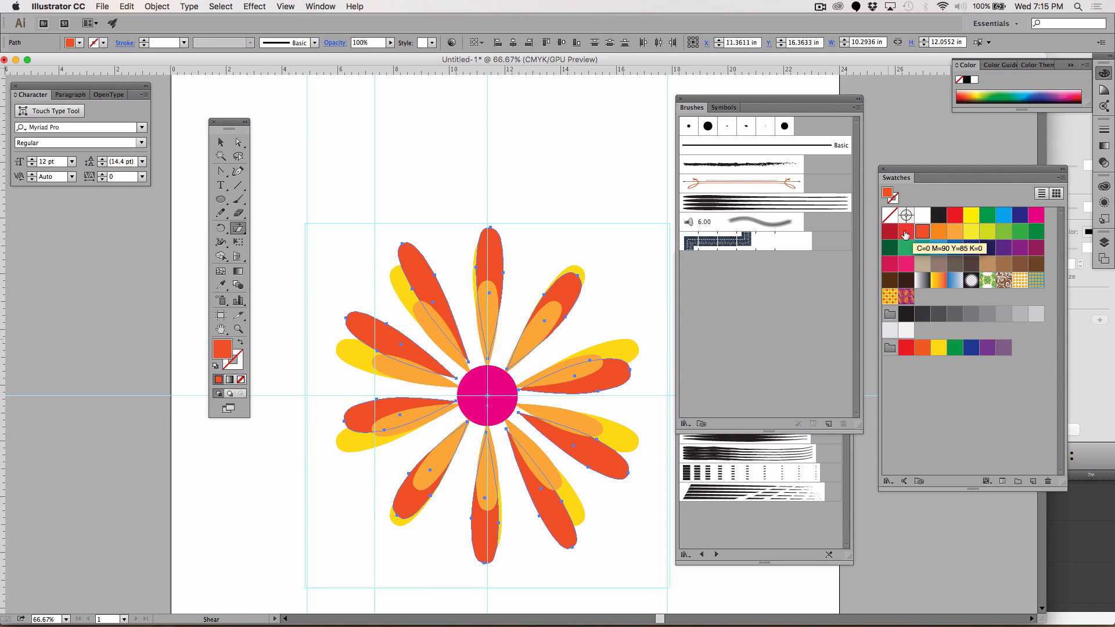
click(936, 233)
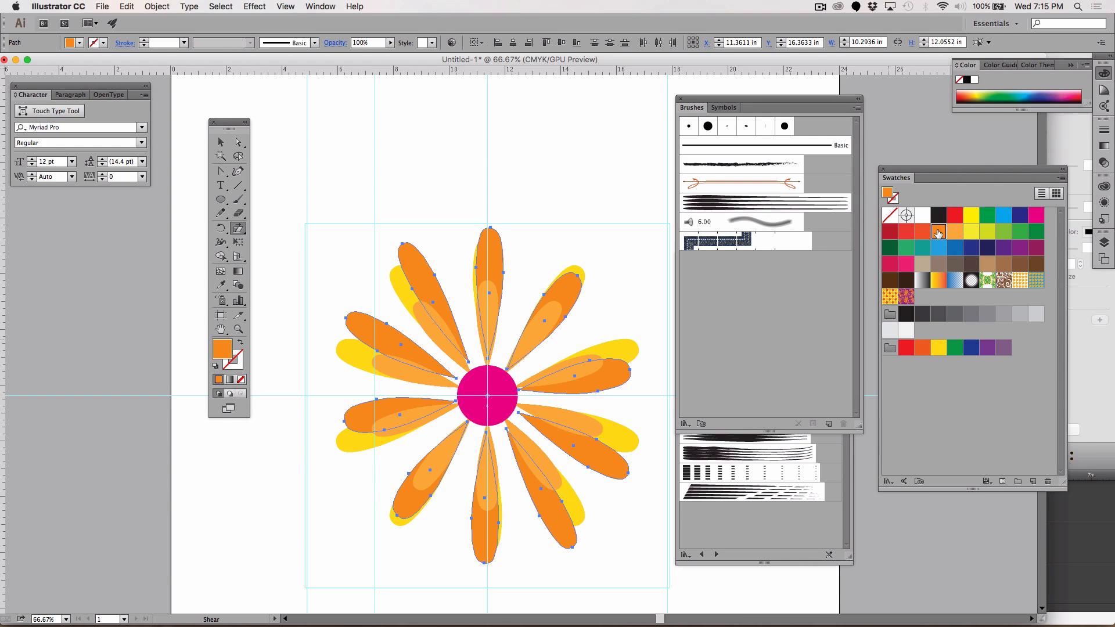
click(923, 348)
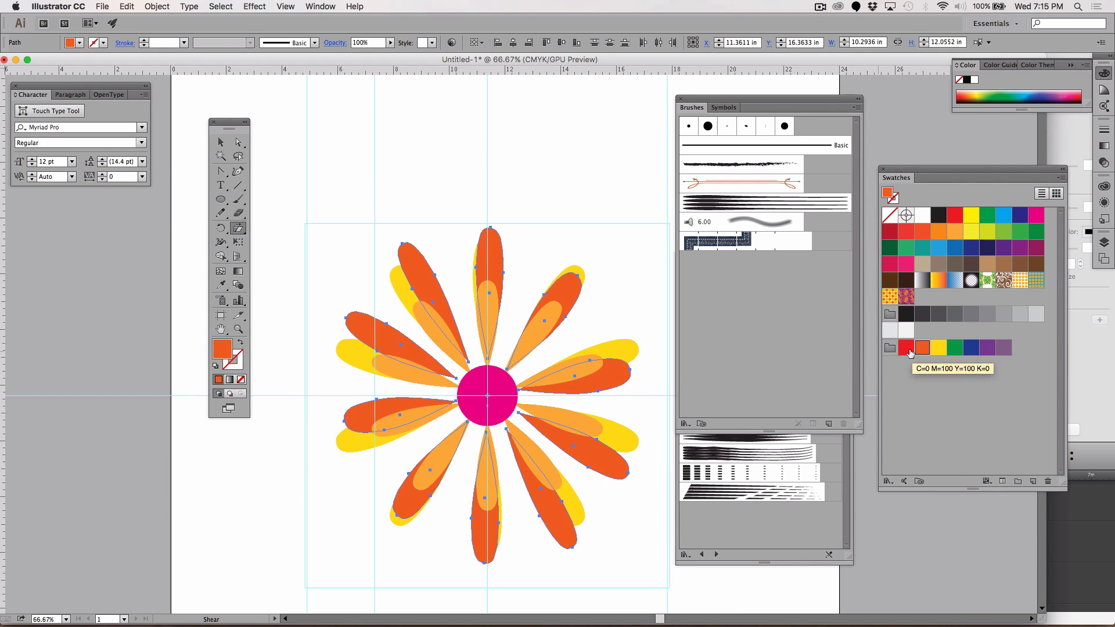
double_click(227, 350)
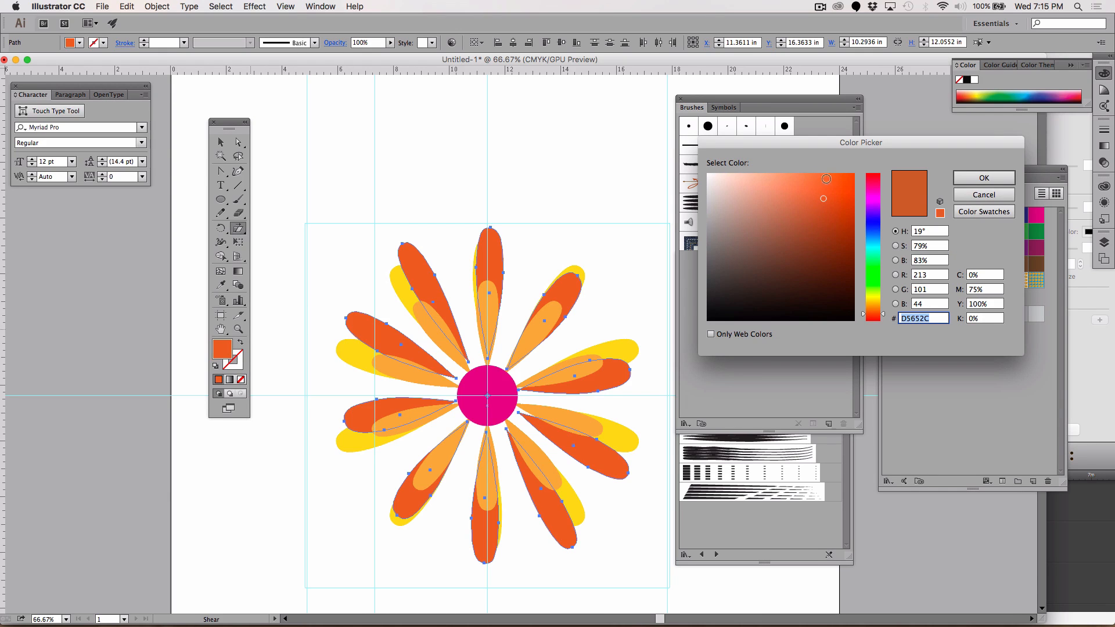
click(874, 305)
drag(873, 309, 876, 310)
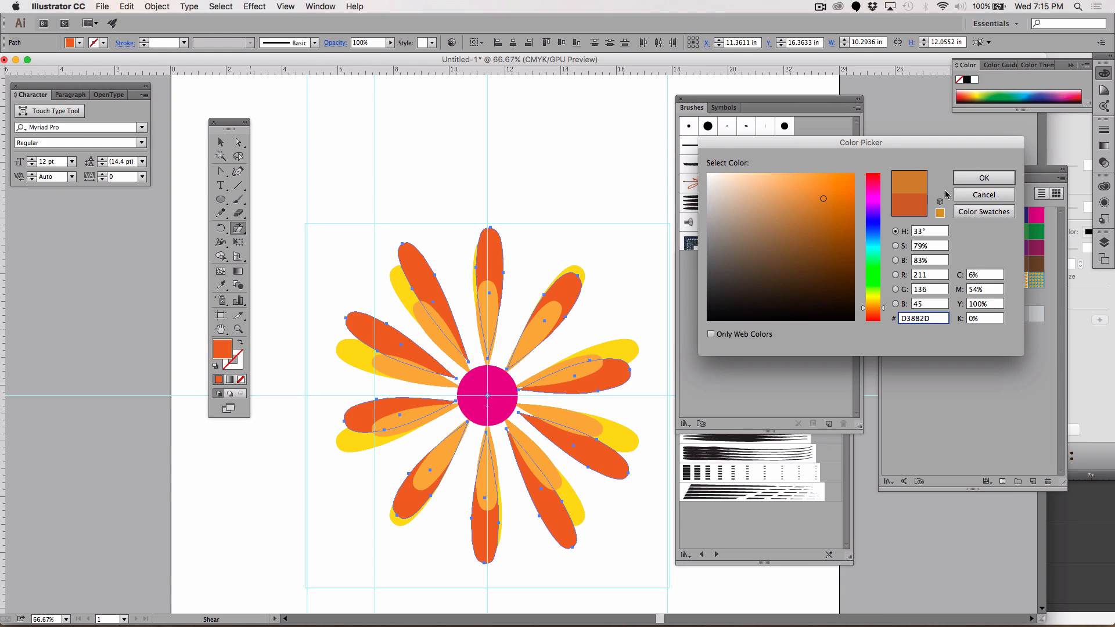
click(974, 178)
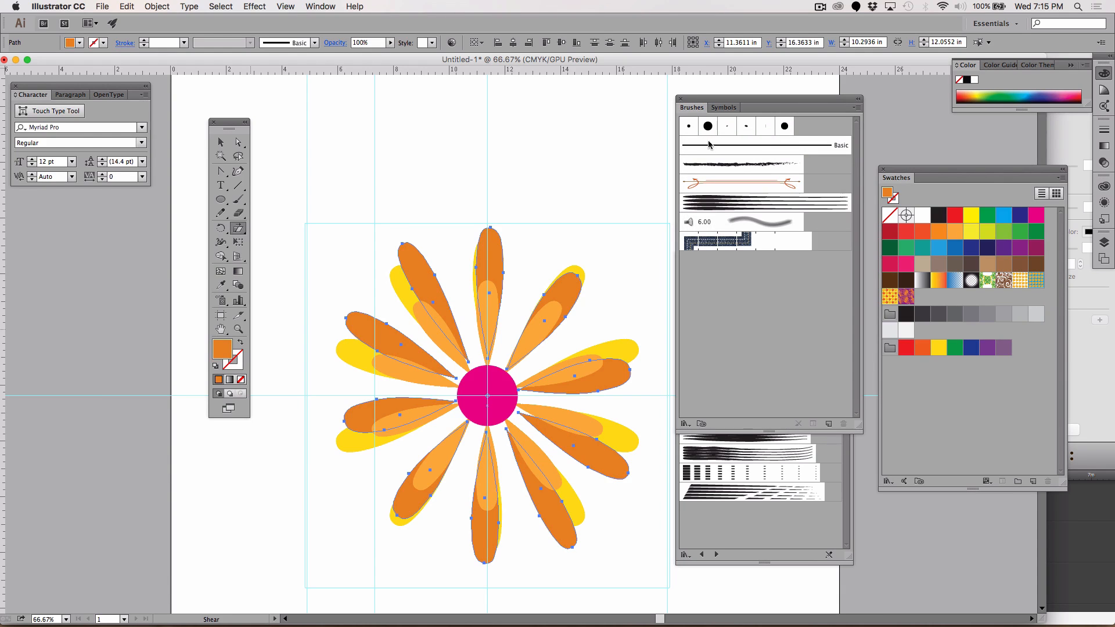
Cut the sheared orange petals and paste them behind all the other flower shapes, then deselect them.
key(Delete)
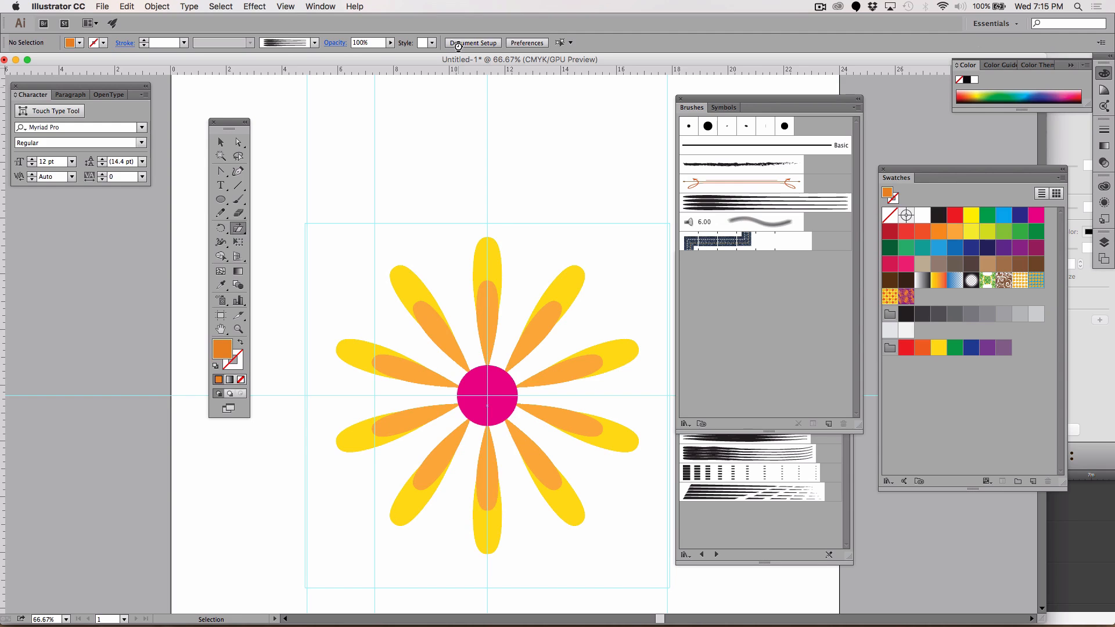
key(super+a)
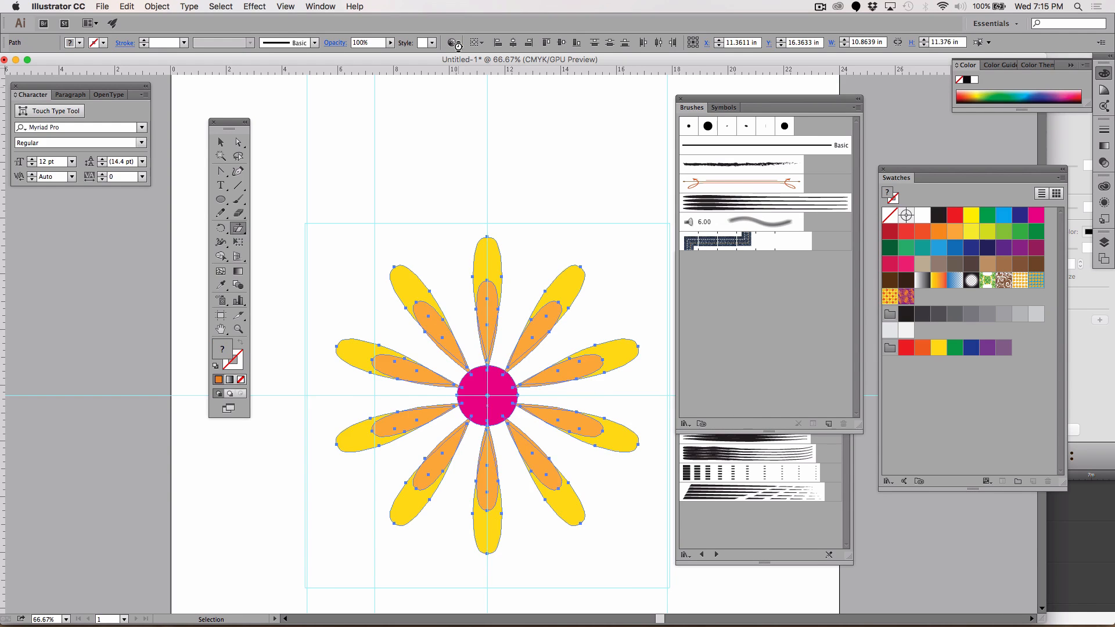
key(super+z)
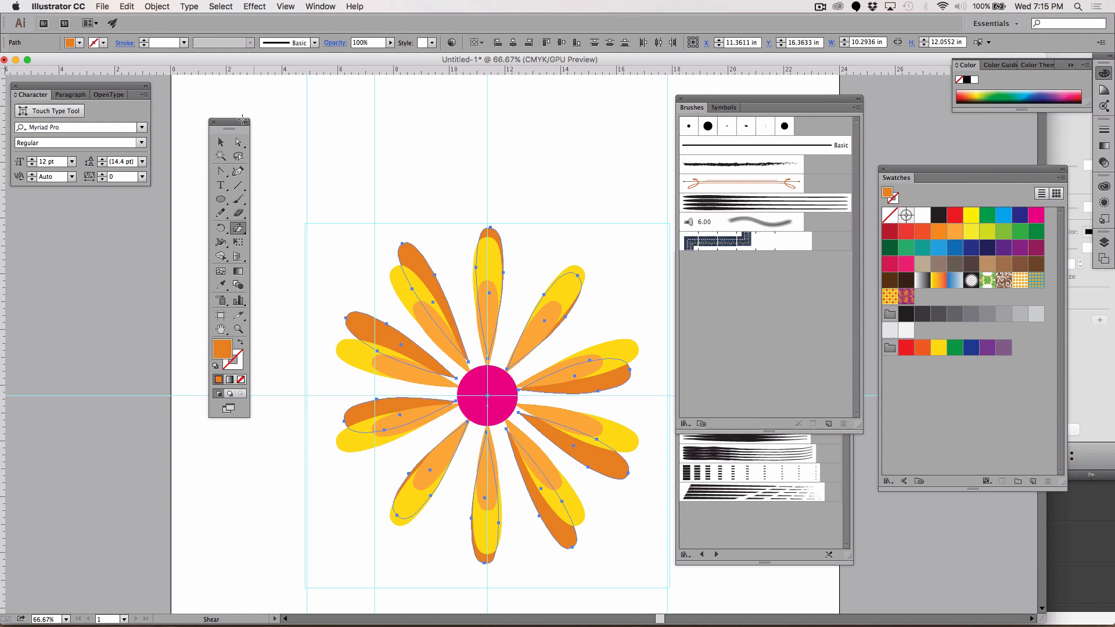
click(221, 141)
click(299, 136)
Select the whole flower and scale it down to about 5.35 in × 5.93 in.
key(super+minus)
key(super+minus)
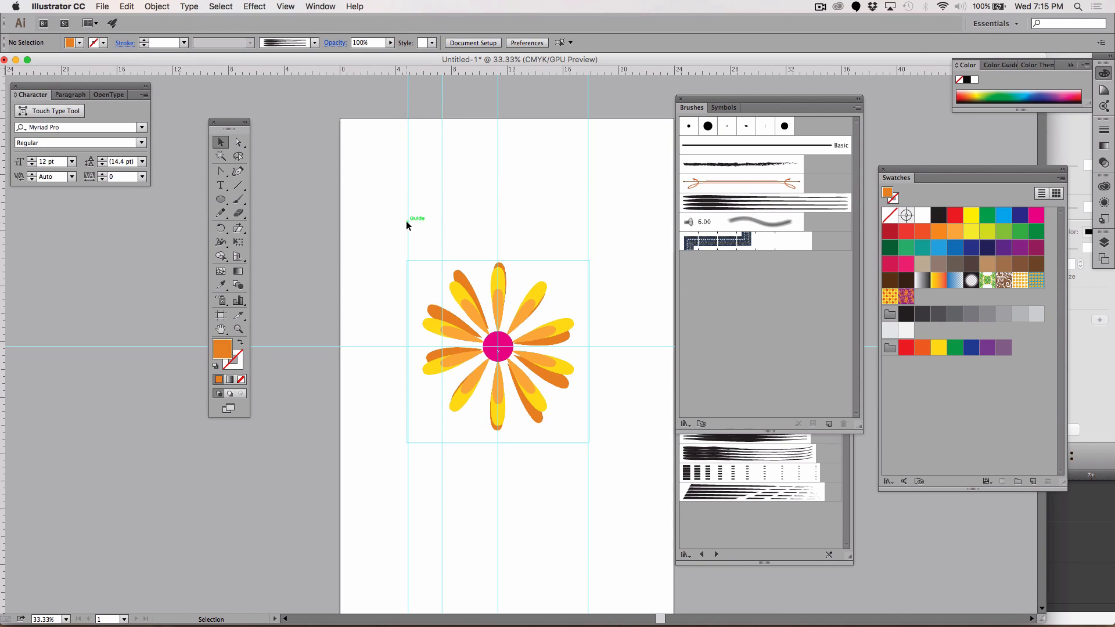
drag(399, 226, 624, 464)
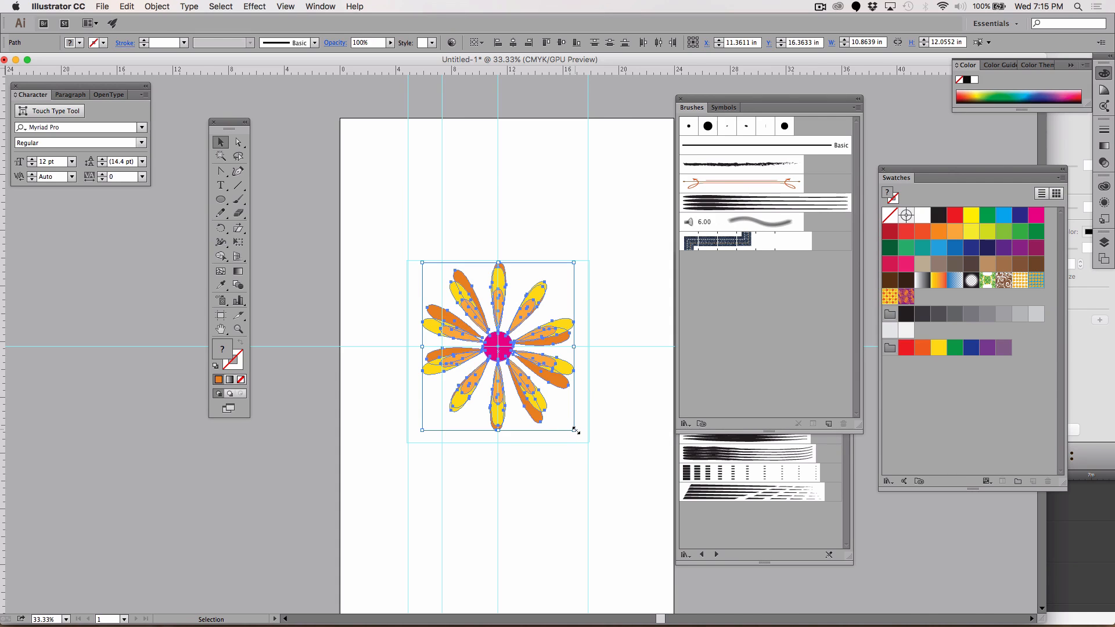
drag(575, 429, 495, 356)
drag(459, 308, 547, 312)
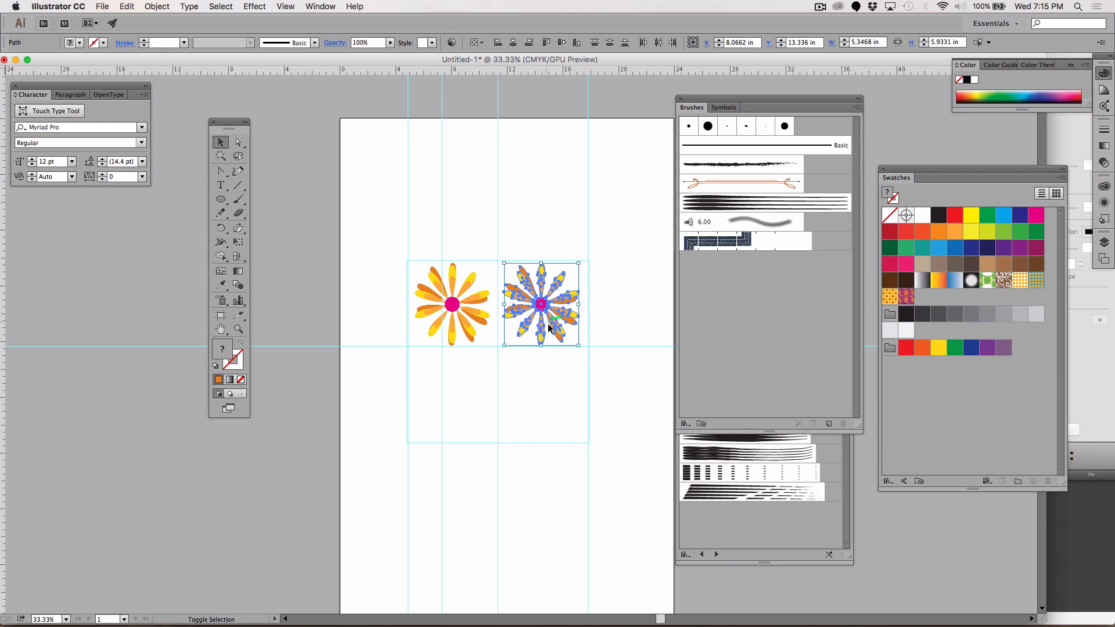
drag(510, 216, 597, 389)
key(Delete)
Undo the ungrouped flower copy and group all the shapes of the original flower.
drag(413, 258, 541, 405)
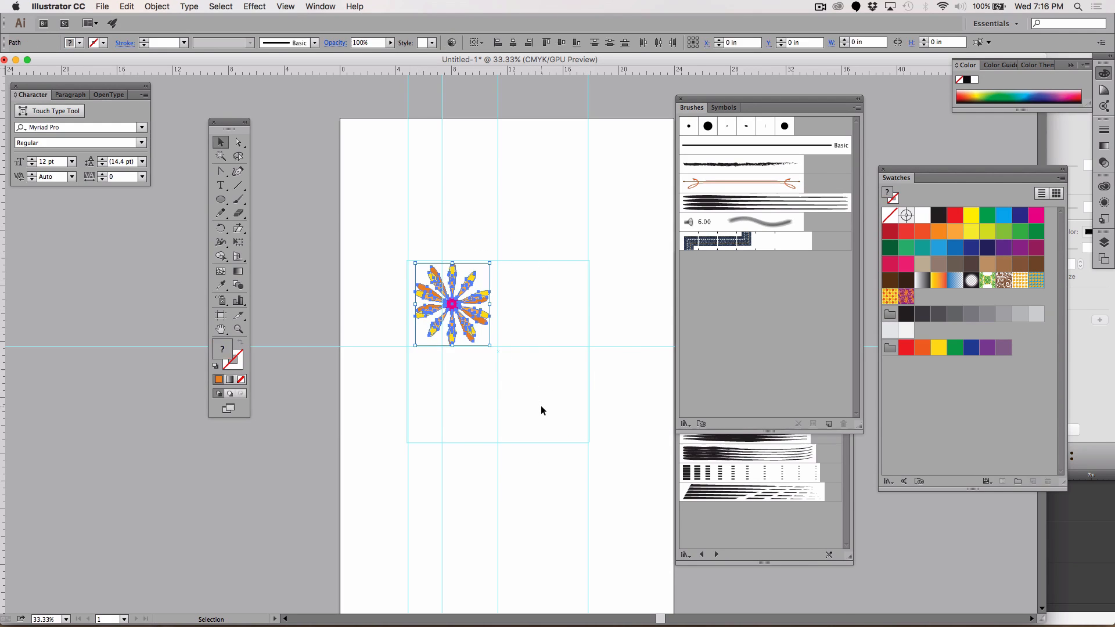
click(163, 6)
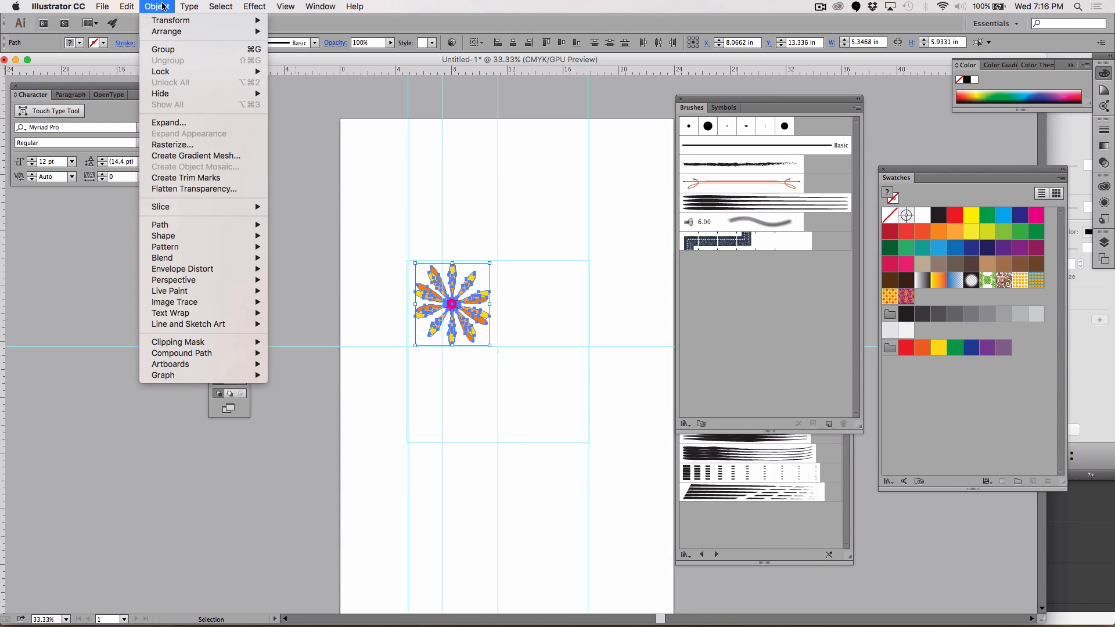
click(168, 50)
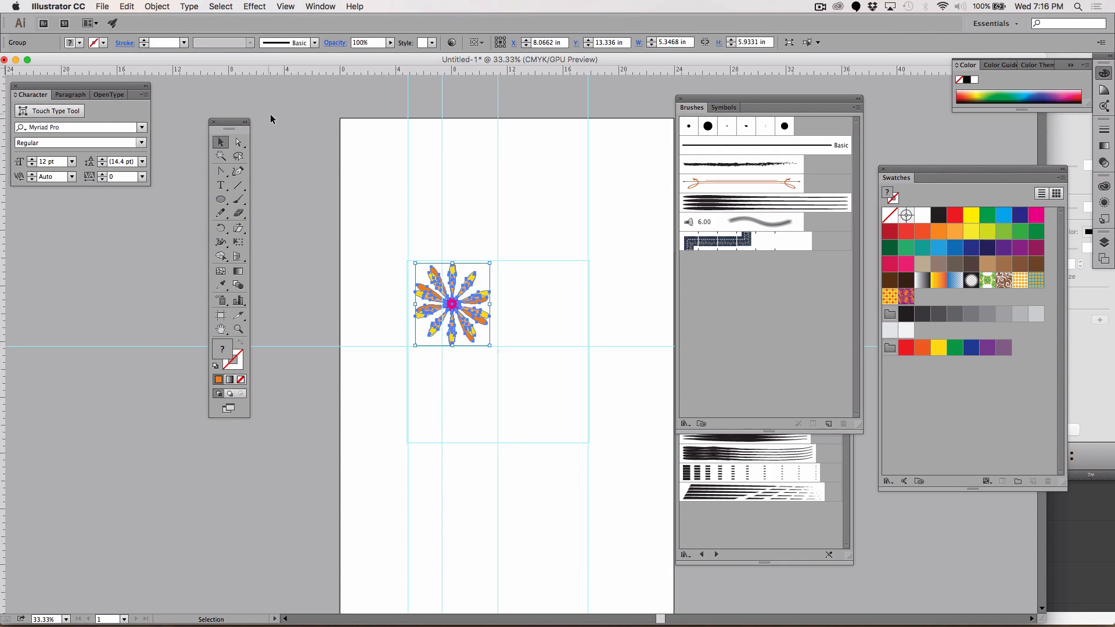
Duplicate the grouped flower sideways and then copy both downward, forming a two-by-two arrangement about 11.95 in × 12.56 in inside the square guide.
key(super+equal)
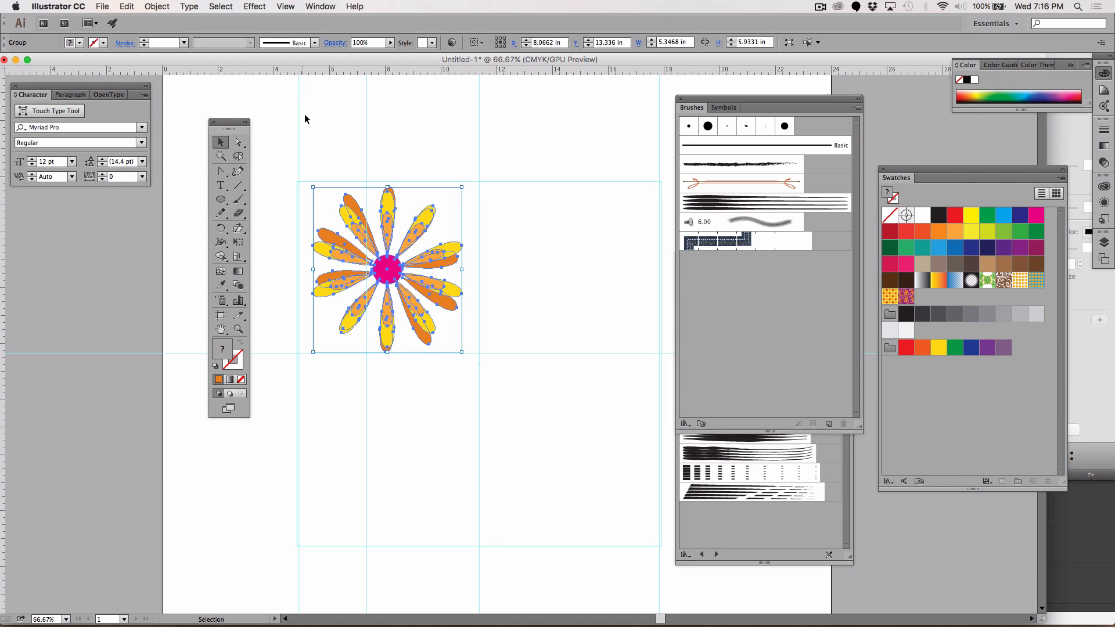
drag(426, 332, 606, 333)
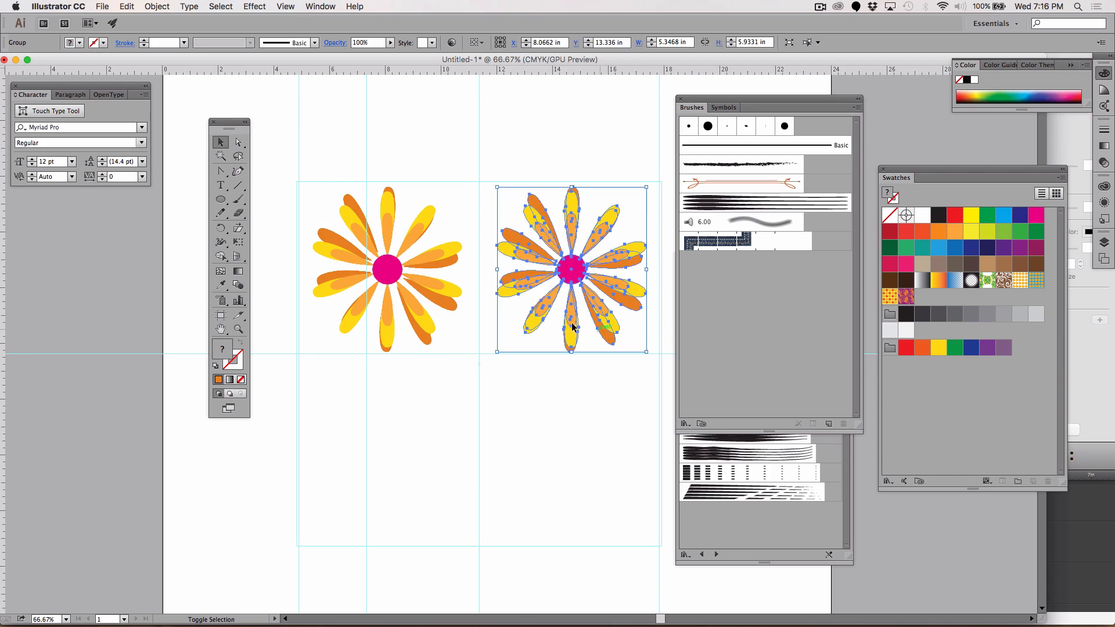
drag(347, 176, 479, 292)
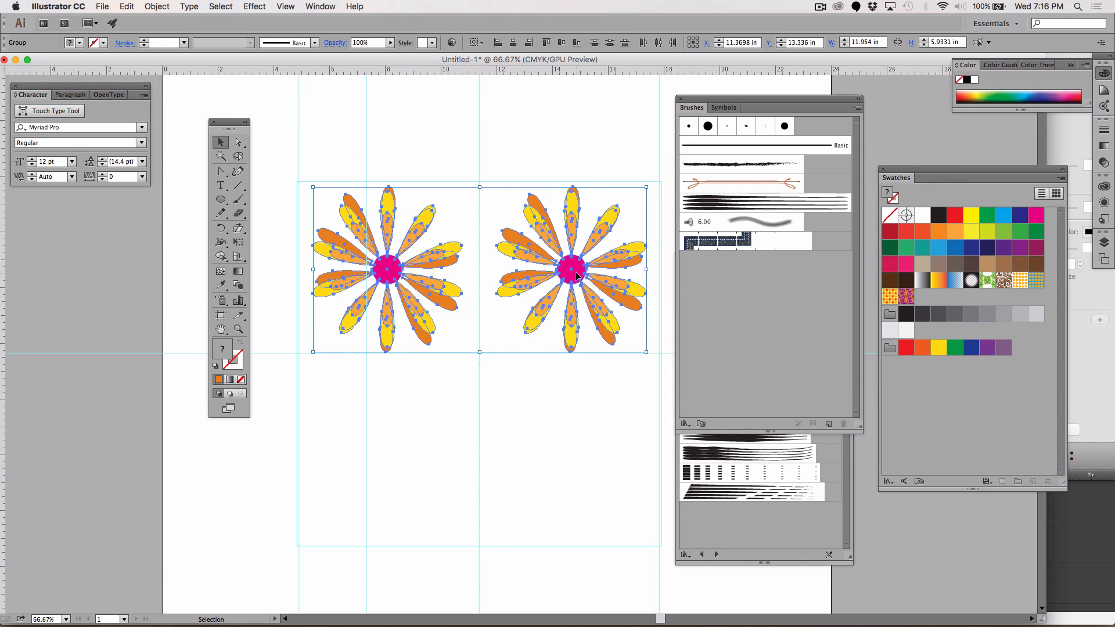
drag(581, 273, 586, 461)
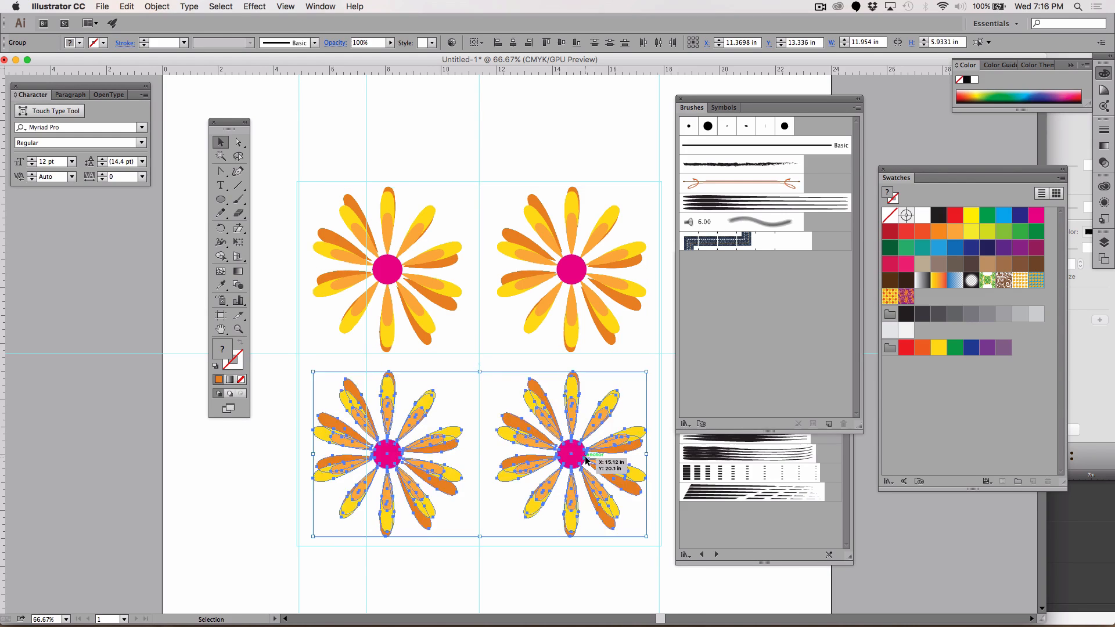
click(279, 426)
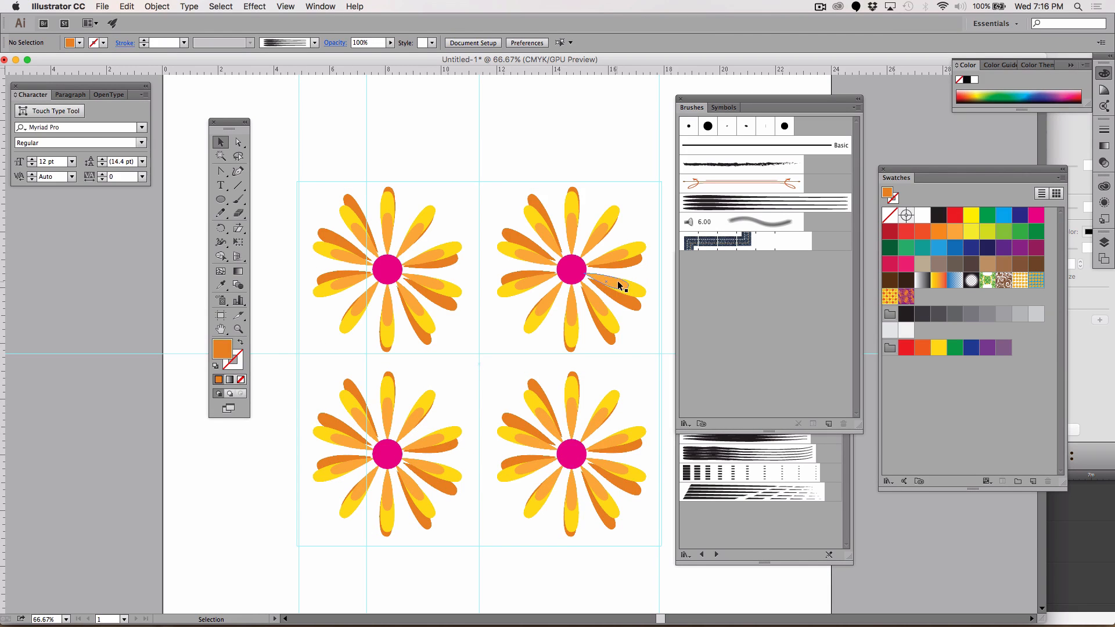
Select all four flowers and add them to the swatches as a new pattern.
scroll(529, 239, down, 3)
scroll(530, 239, right, 2)
scroll(530, 239, up, 1)
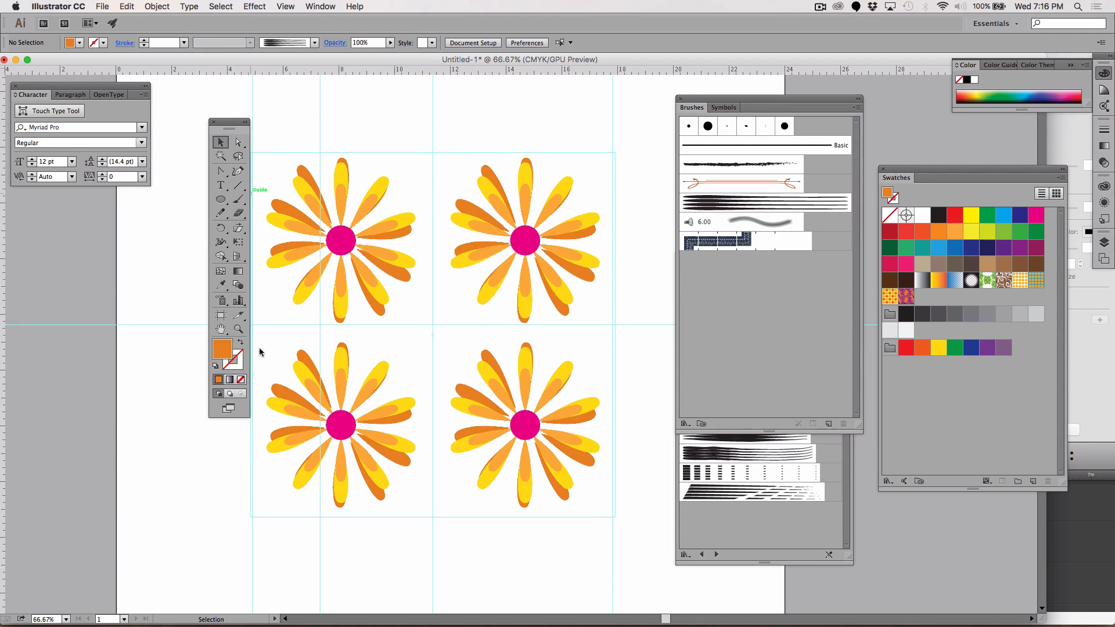
click(239, 142)
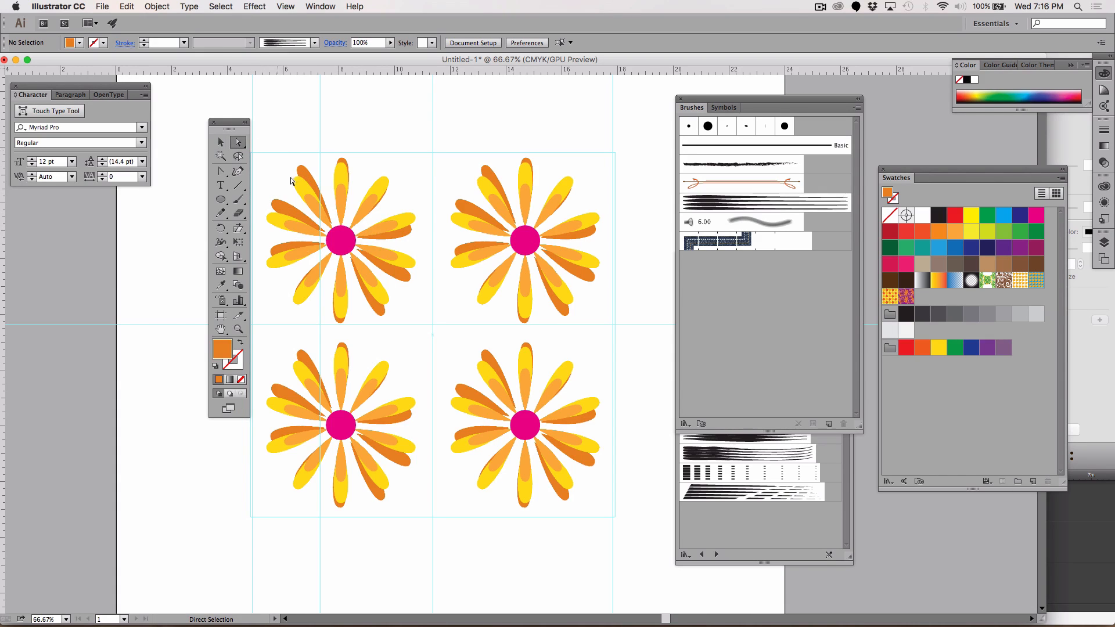
click(220, 142)
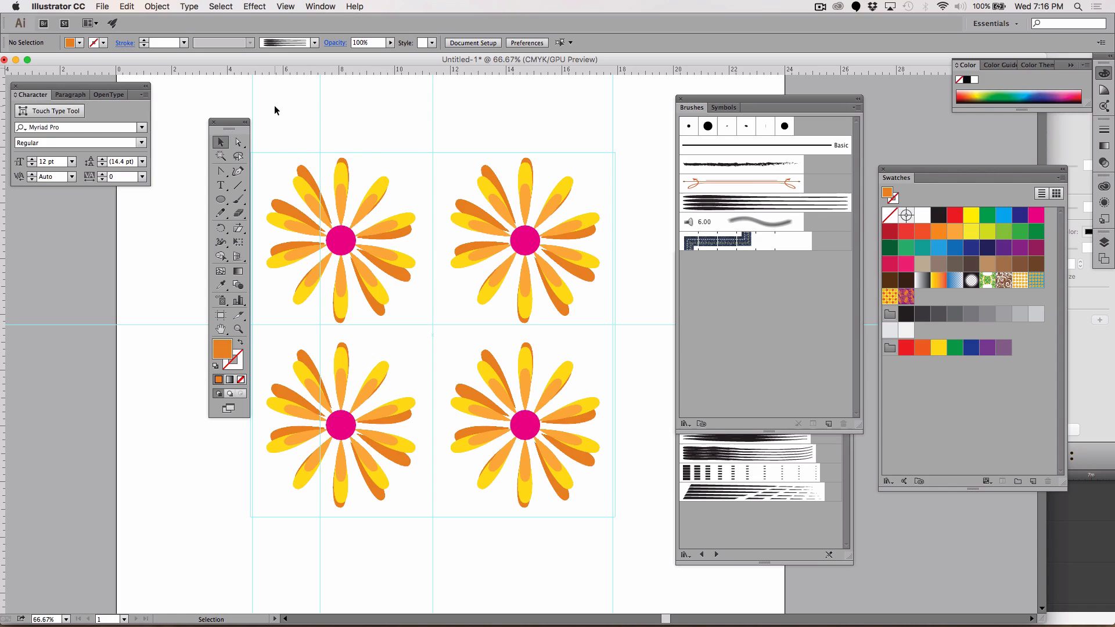
mouse_move(346, 190)
mouse_down()
mouse_move(542, 415)
mouse_move(556, 495)
mouse_up()
mouse_move(540, 415)
mouse_down()
mouse_move(530, 427)
mouse_move(966, 414)
mouse_move(954, 414)
mouse_up()
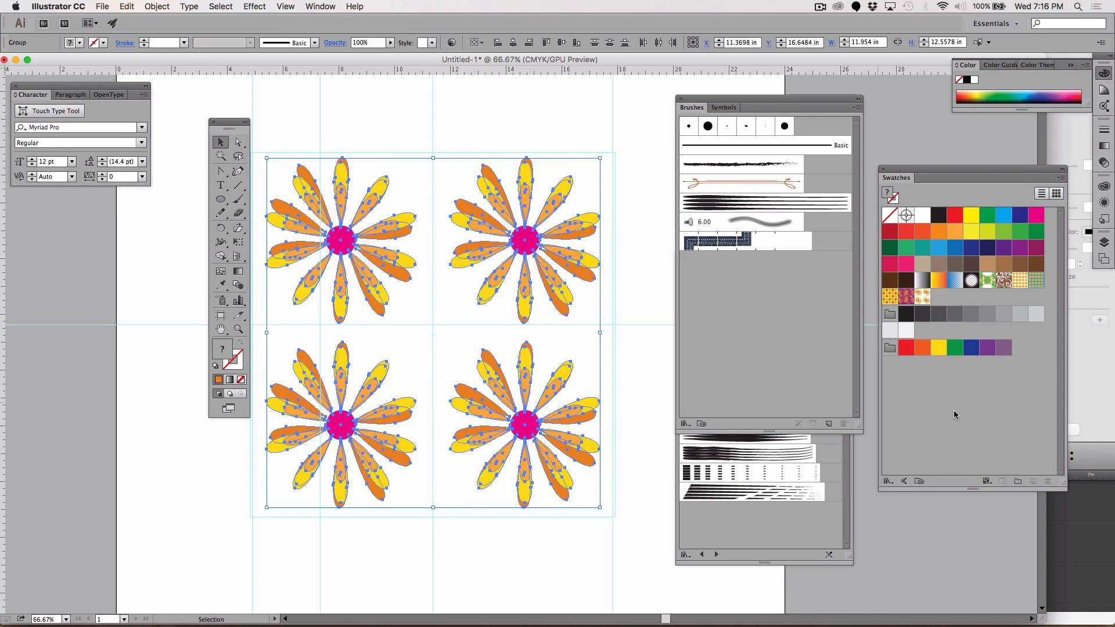
Delete all four flowers from the artboard.
key(super+minus)
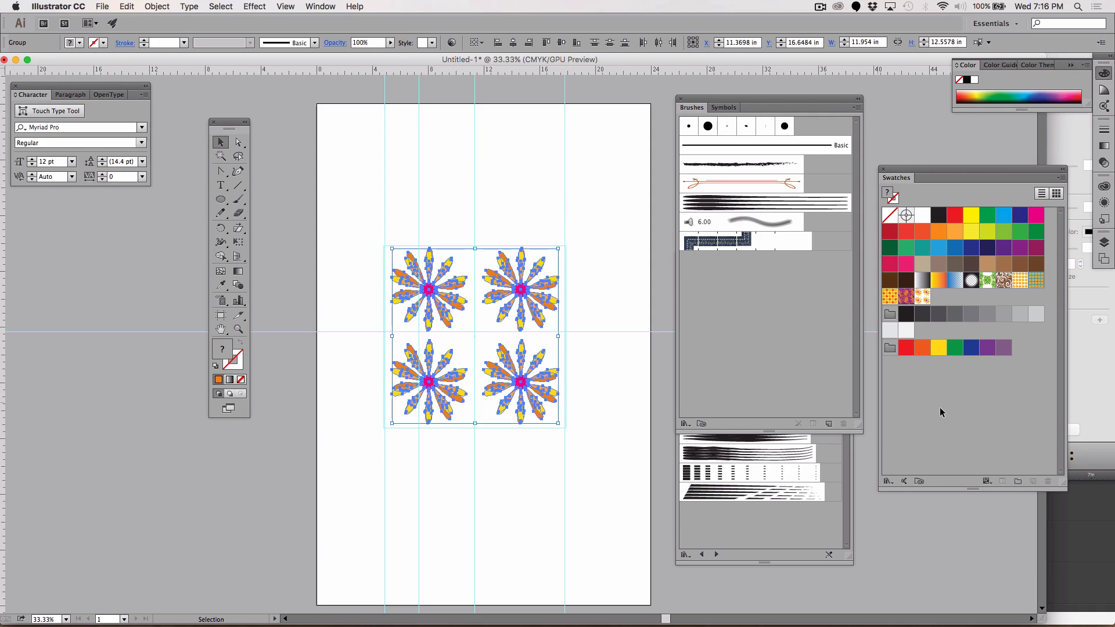
click(451, 351)
key(super+a)
key(Delete)
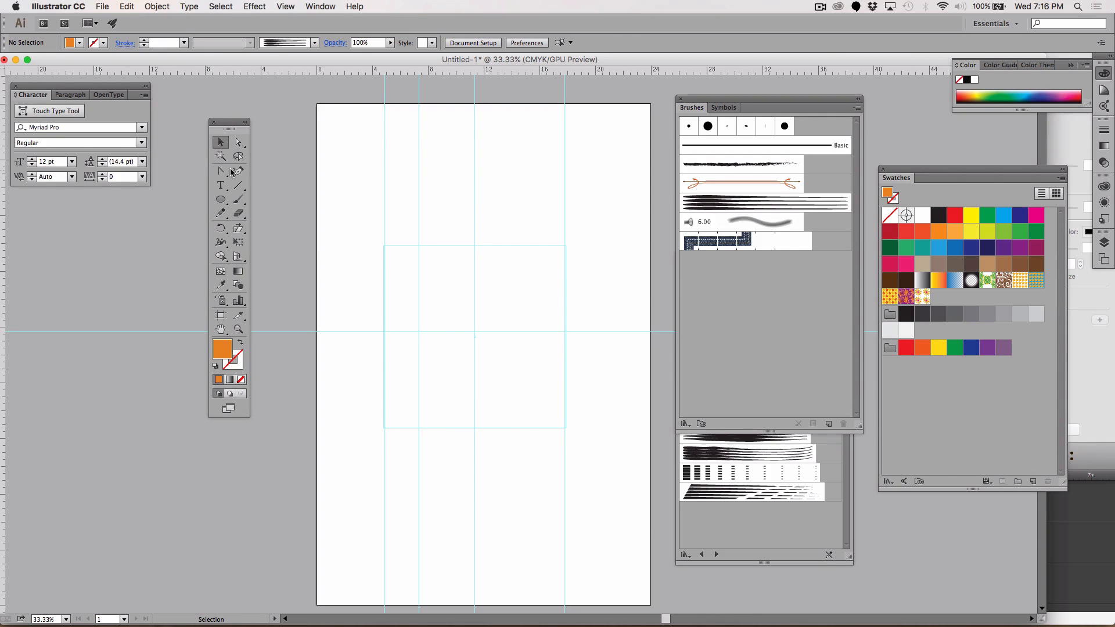
Draw a large ellipse about 22.29 in × 29.88 in on the artboard and fill it with blue C=70 M=15 Y=0 K=0.
click(221, 201)
drag(325, 132, 636, 549)
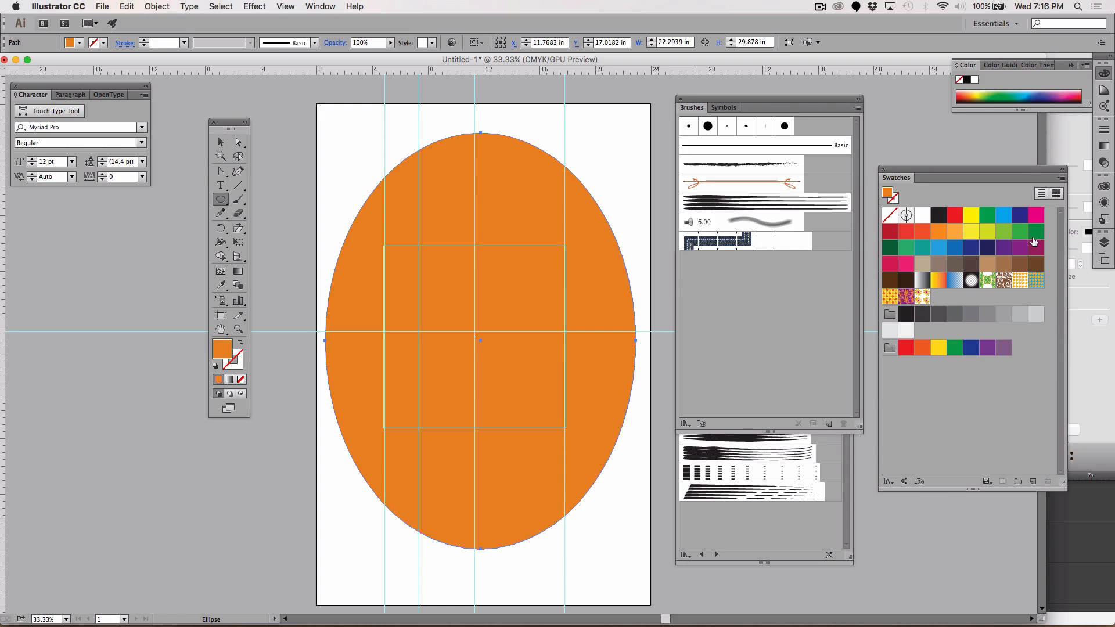
click(938, 250)
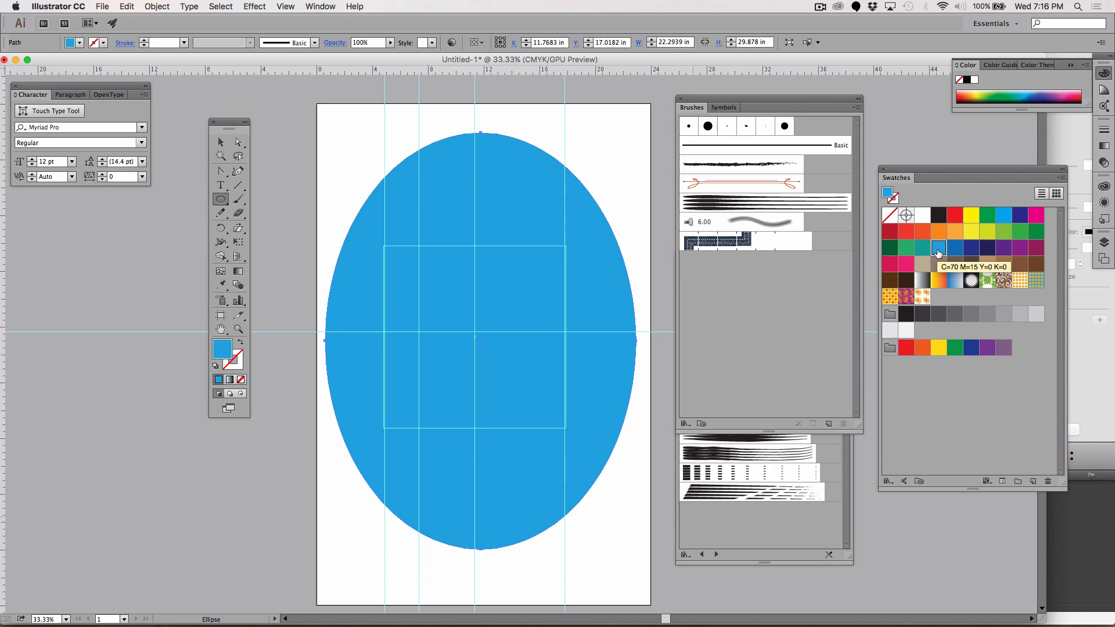
Duplicate the blue ellipse almost directly on top of itself and fill the copy with the new flower pattern swatch.
key(a)
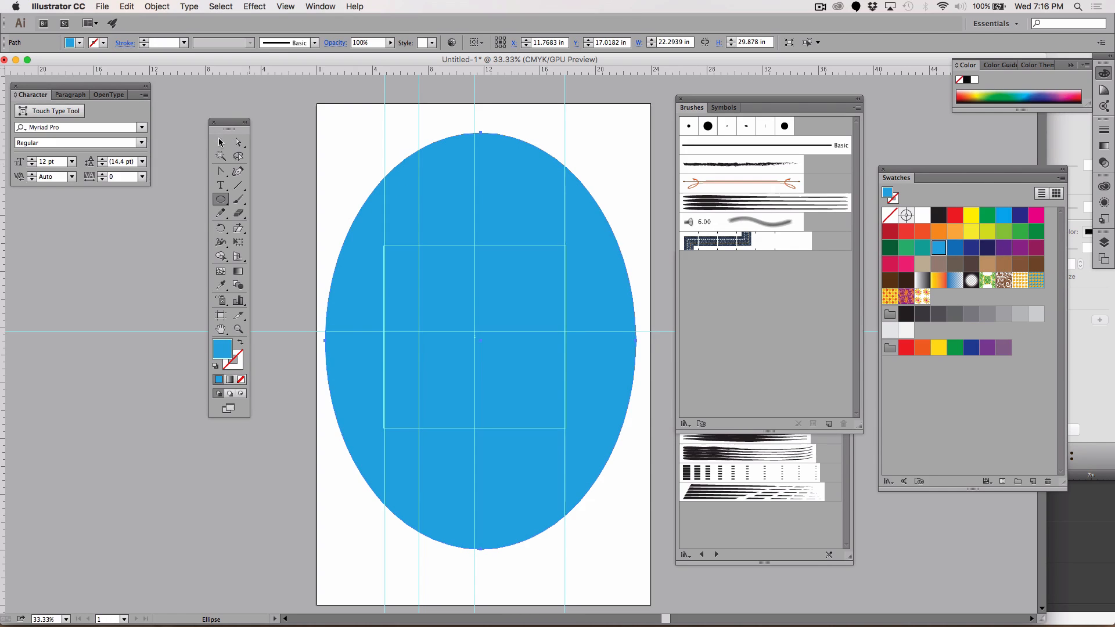
key(v)
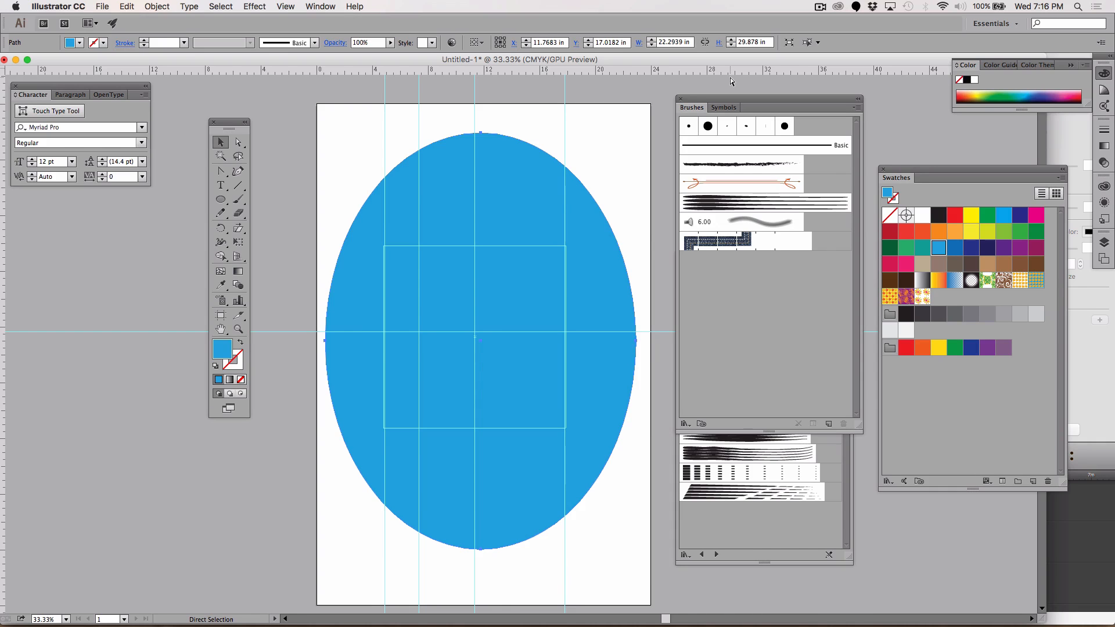
mouse_move(496, 188)
mouse_down()
mouse_move(531, 186)
mouse_move(479, 193)
mouse_move(486, 186)
mouse_up()
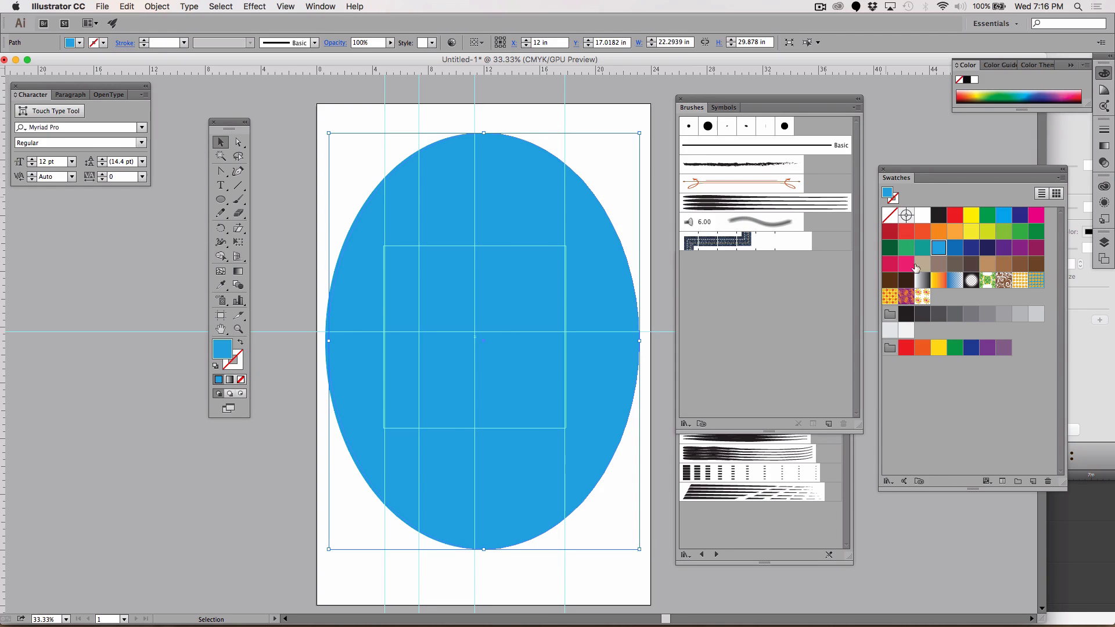
click(924, 298)
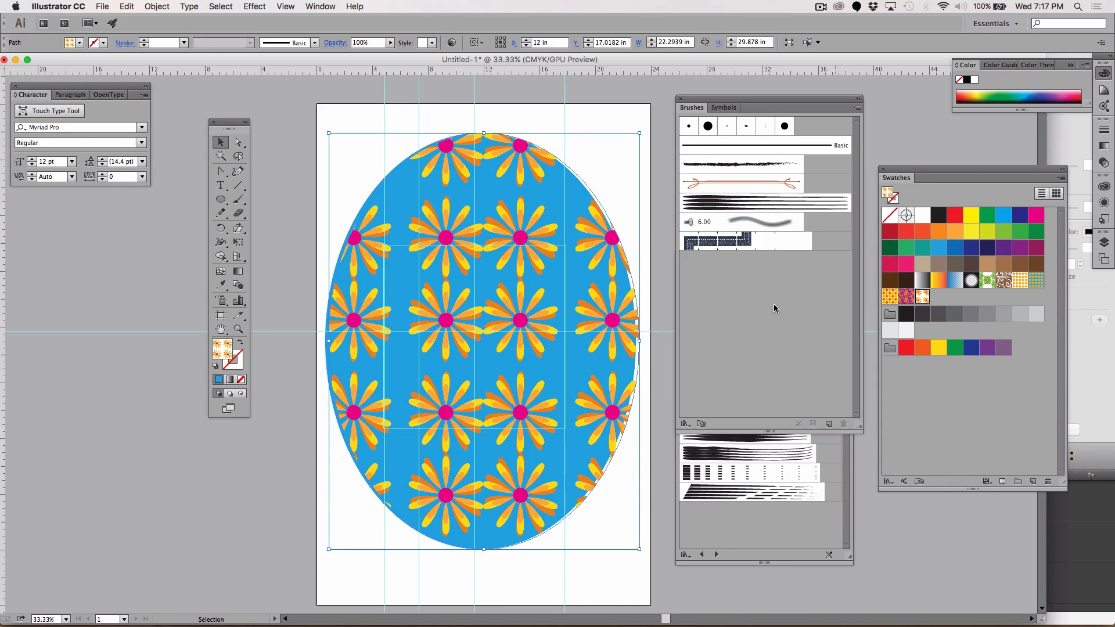
Move the patterned ellipse aside, try other solid fills on the back ellipse ending with green, and place the pattern over it.
drag(470, 279, 382, 240)
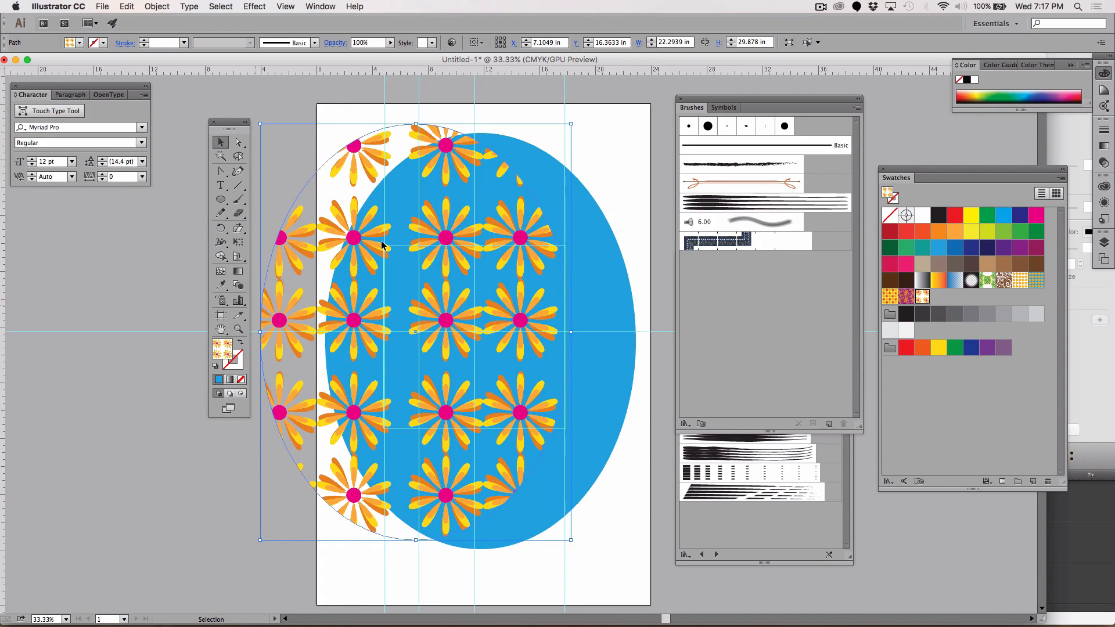
click(597, 287)
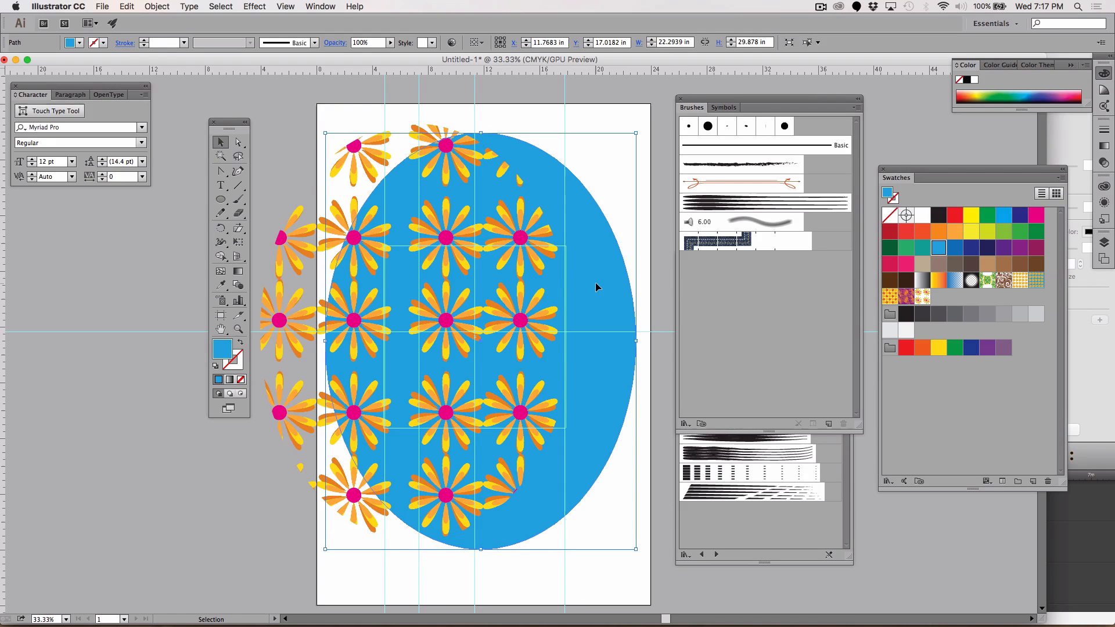
click(909, 250)
click(906, 231)
click(954, 231)
click(982, 236)
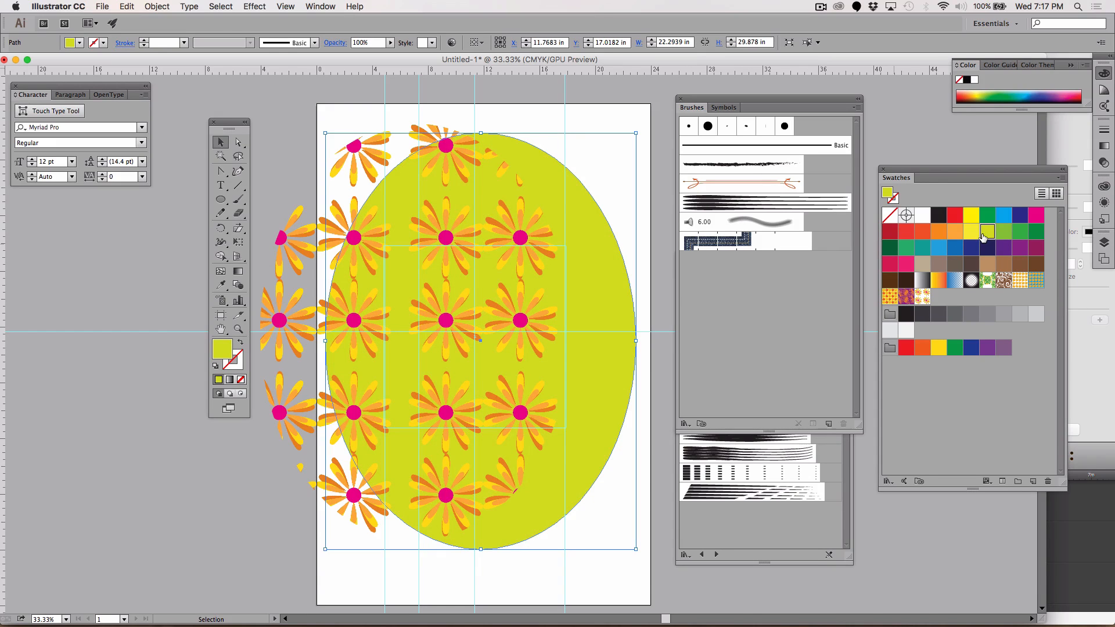
click(1021, 233)
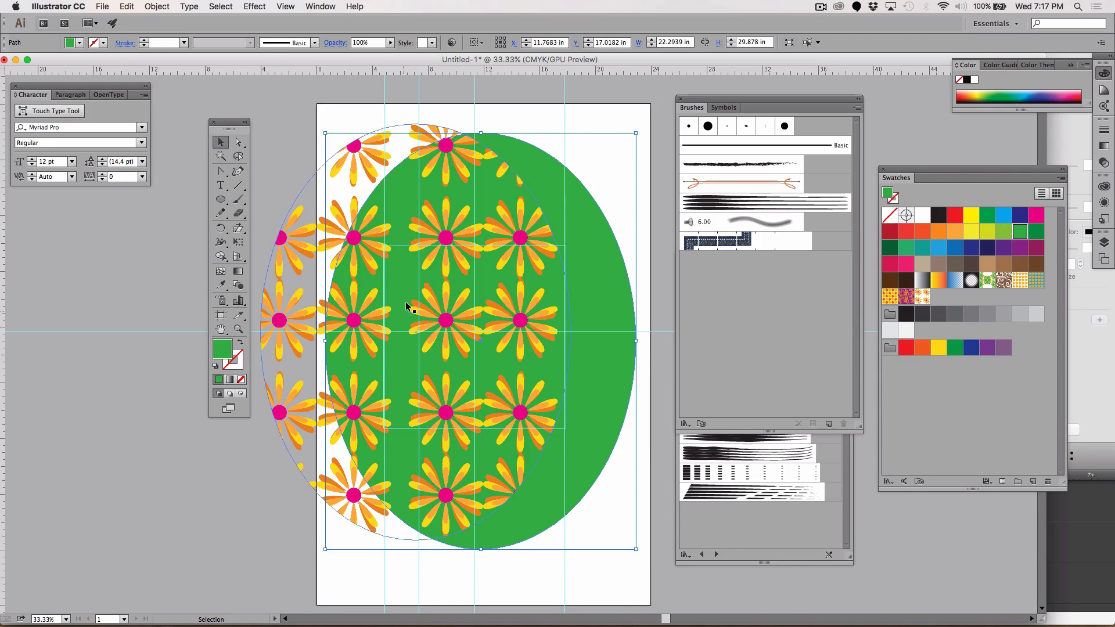
drag(444, 331, 508, 360)
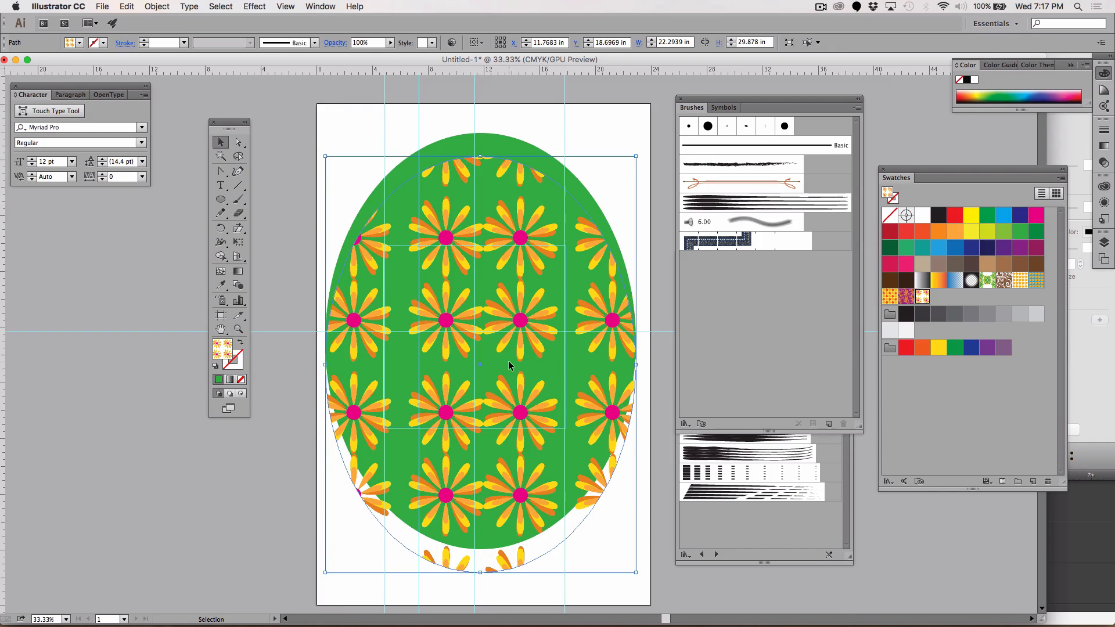
Move the patterned ellipse partly aside and fill the ellipse behind it with a white-to-black linear gradient at 0°.
drag(508, 361, 466, 326)
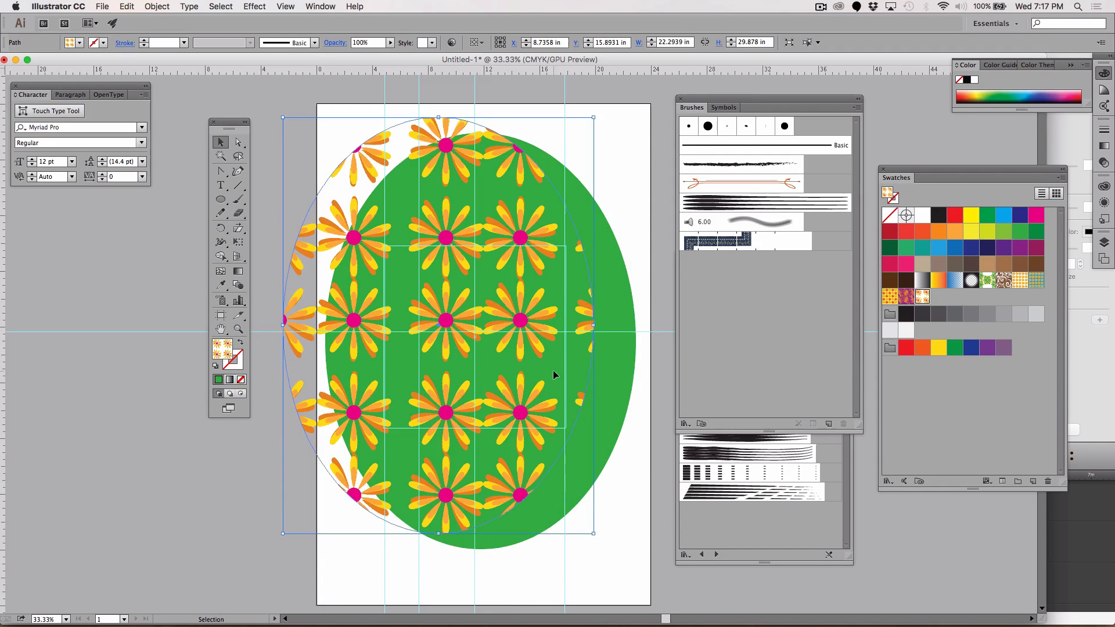
click(608, 420)
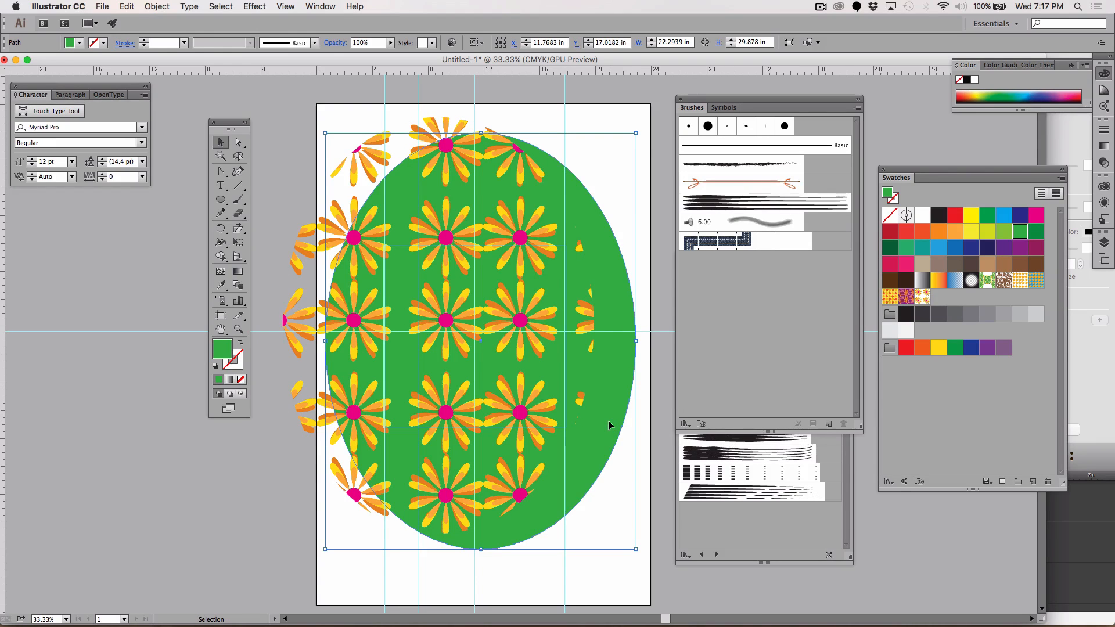
click(239, 273)
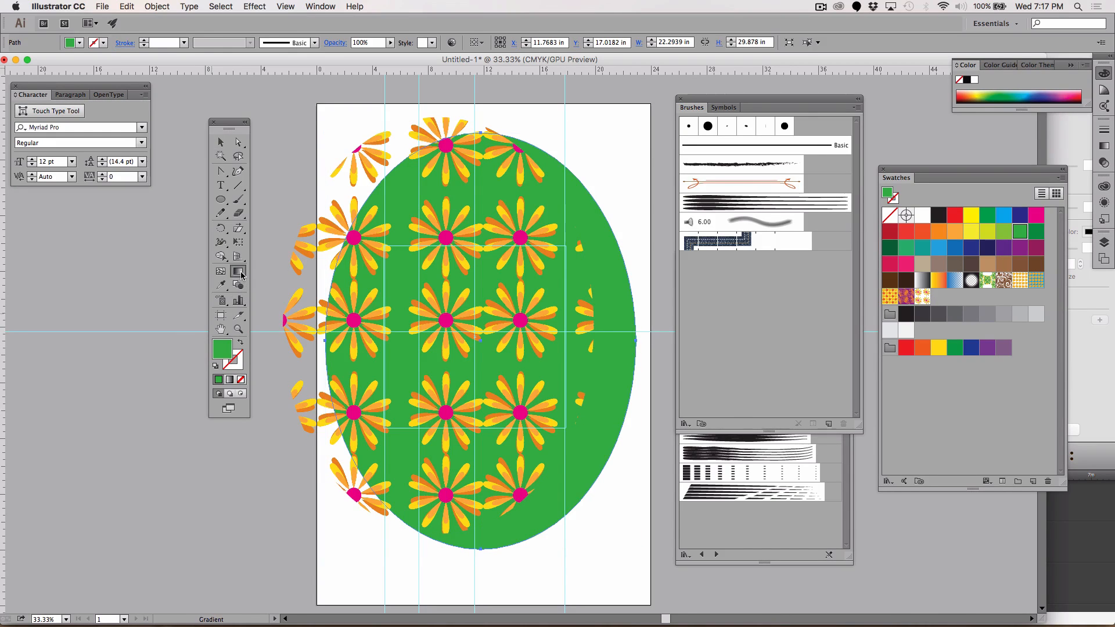
double_click(241, 272)
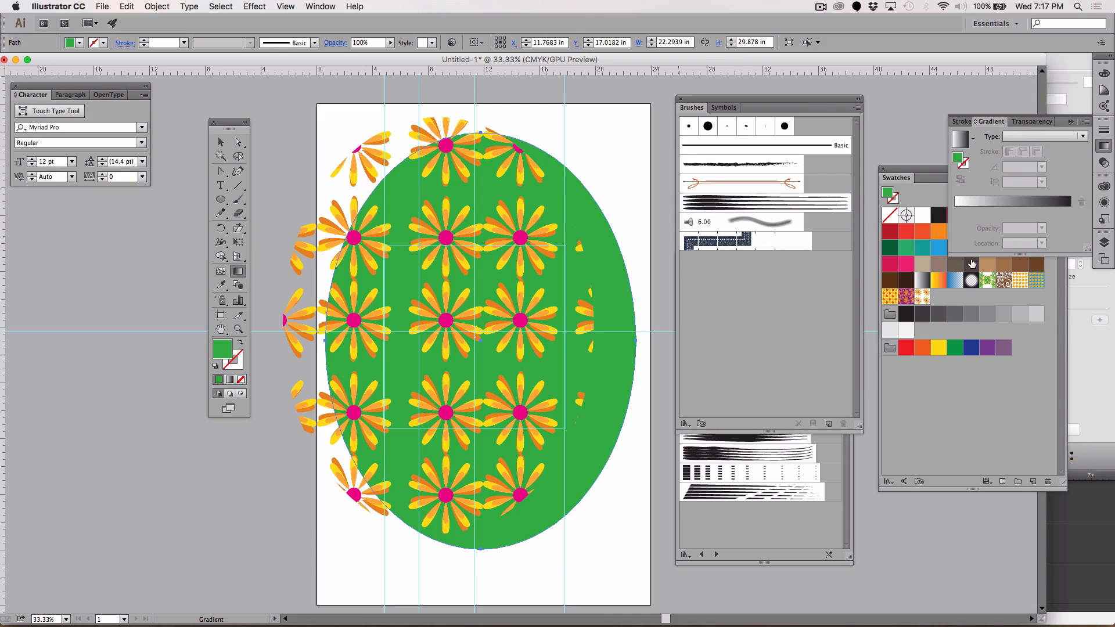
click(959, 141)
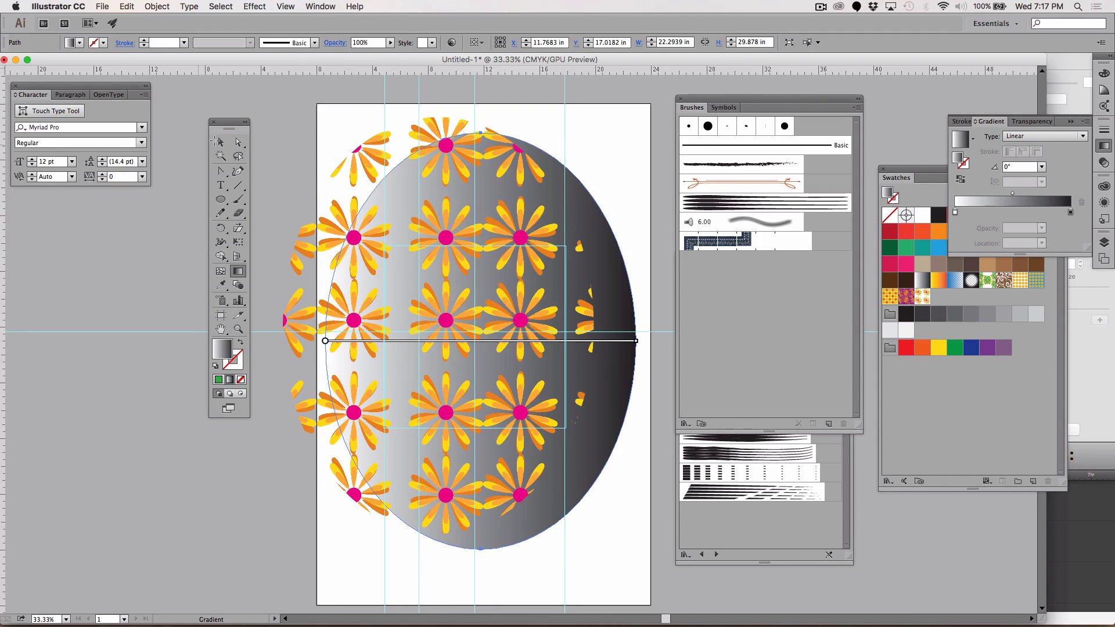
Move the flower-patterned ellipse over the gradient ellipse so the two nearly coincide, and deselect it.
click(219, 142)
click(399, 194)
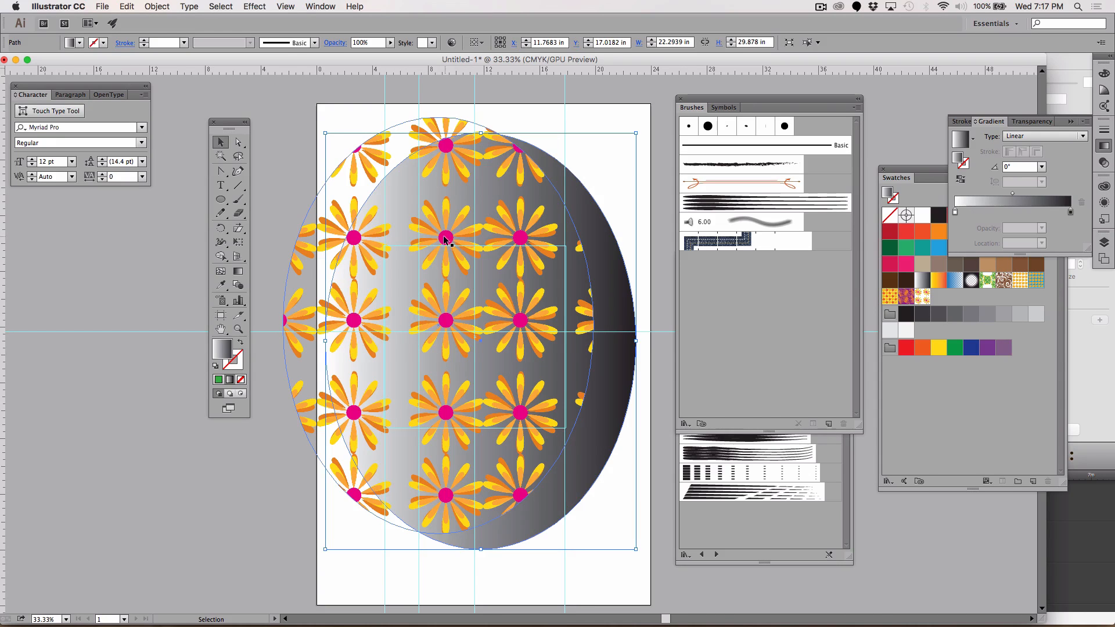
drag(445, 238, 483, 261)
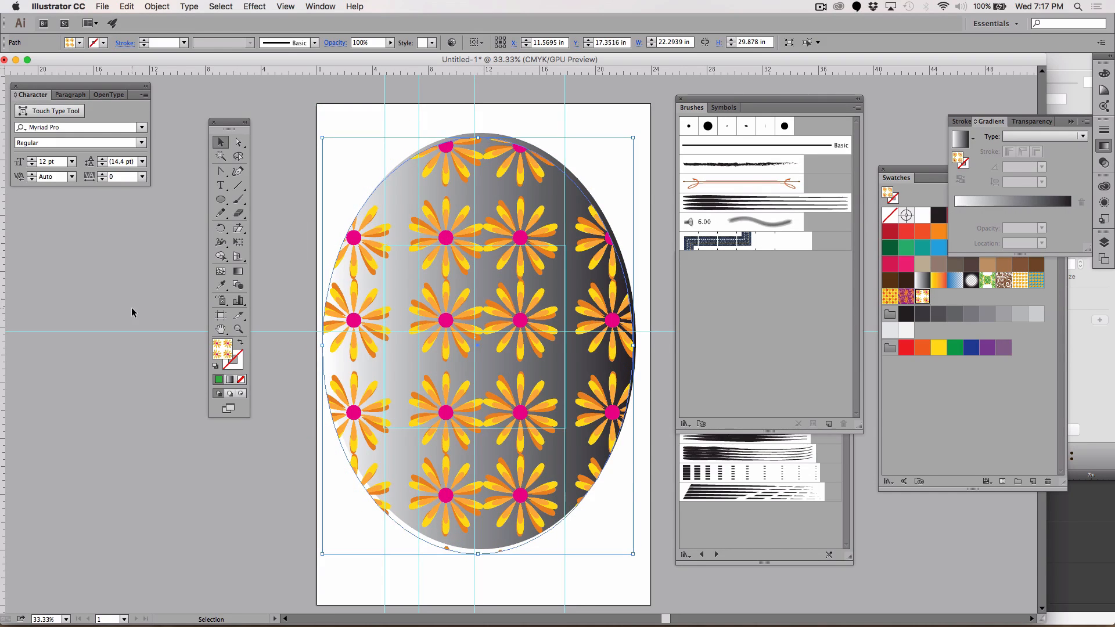
click(132, 313)
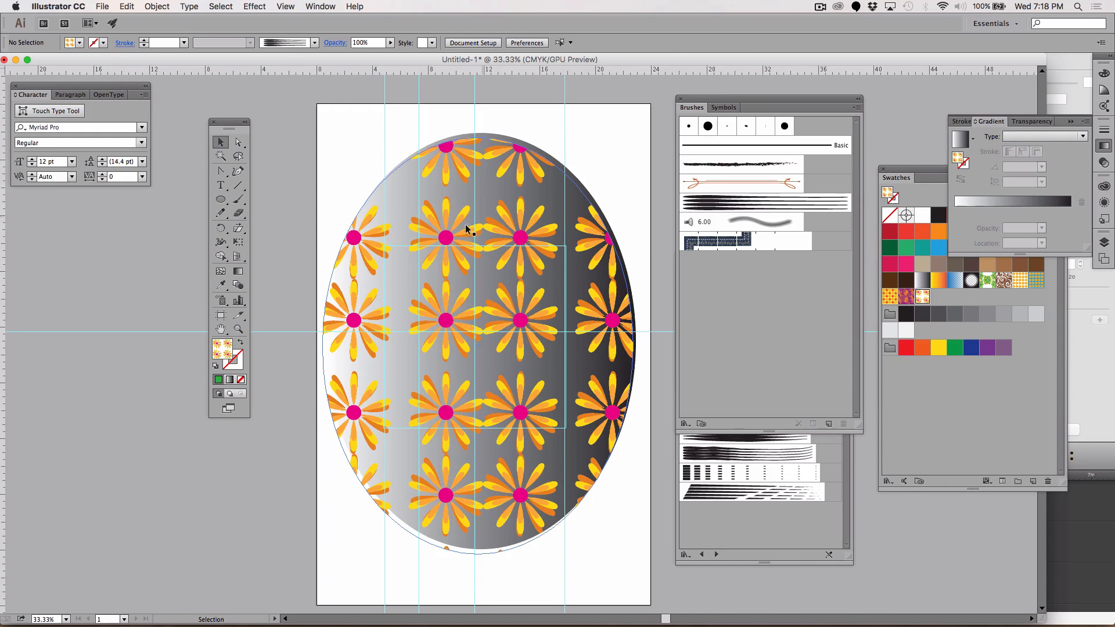
Move the flower-patterned ellipse off the gradient ellipse, back over it, and partly aside again.
drag(446, 239, 318, 248)
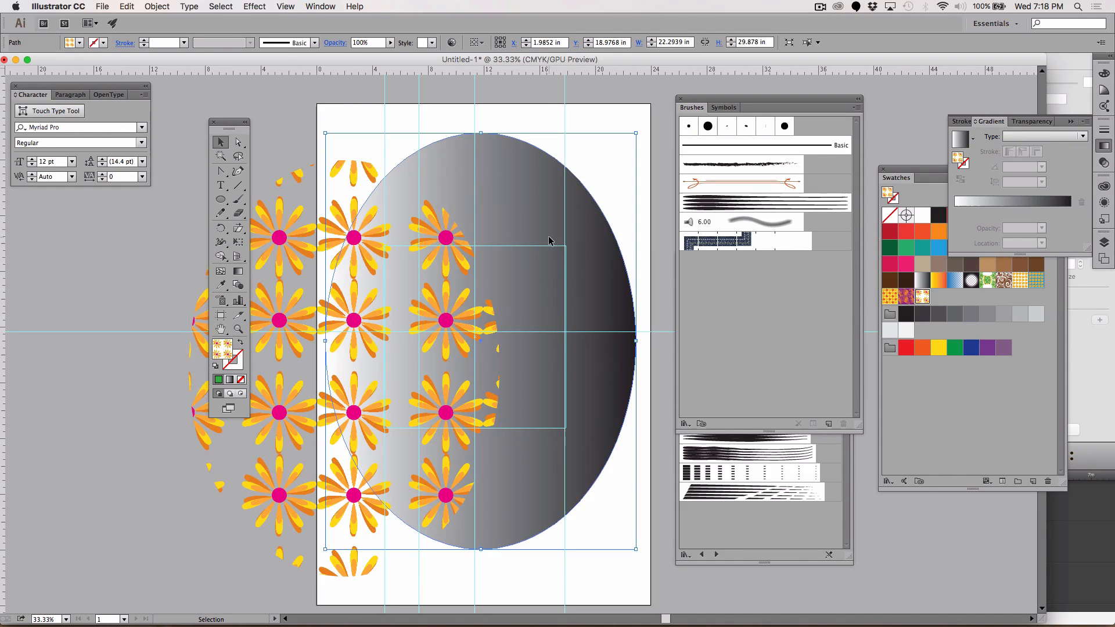
click(514, 242)
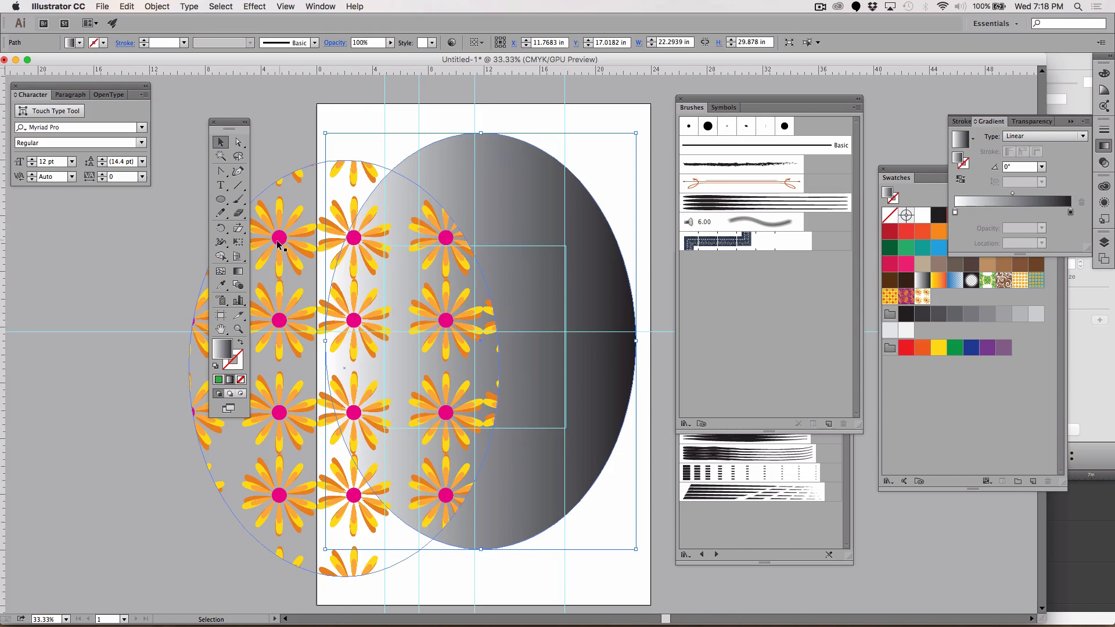
drag(280, 239, 423, 212)
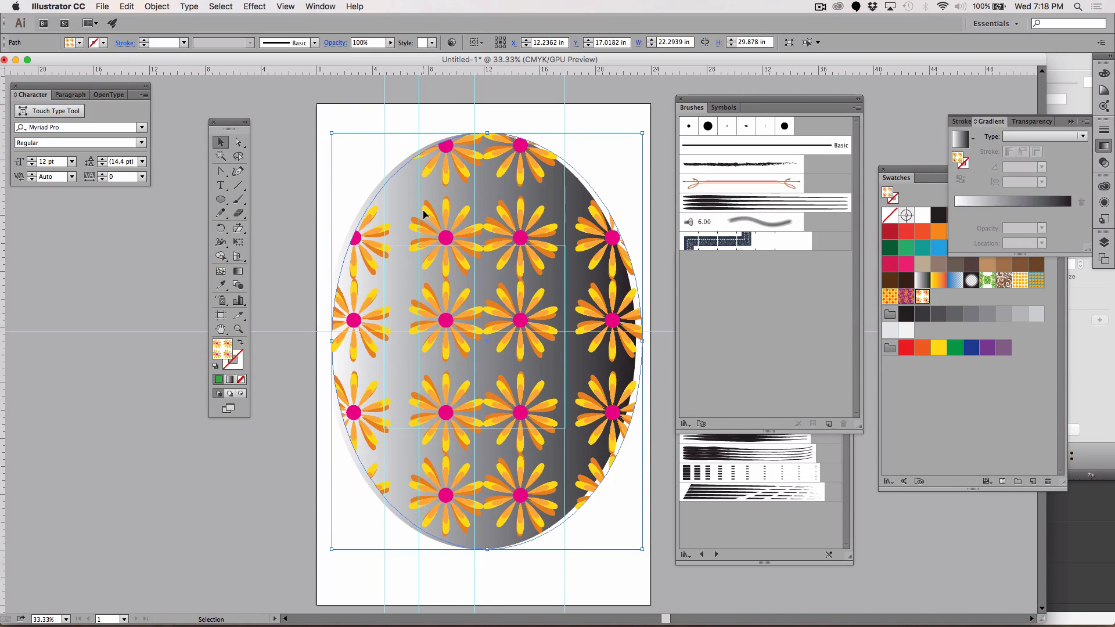
drag(423, 217, 362, 219)
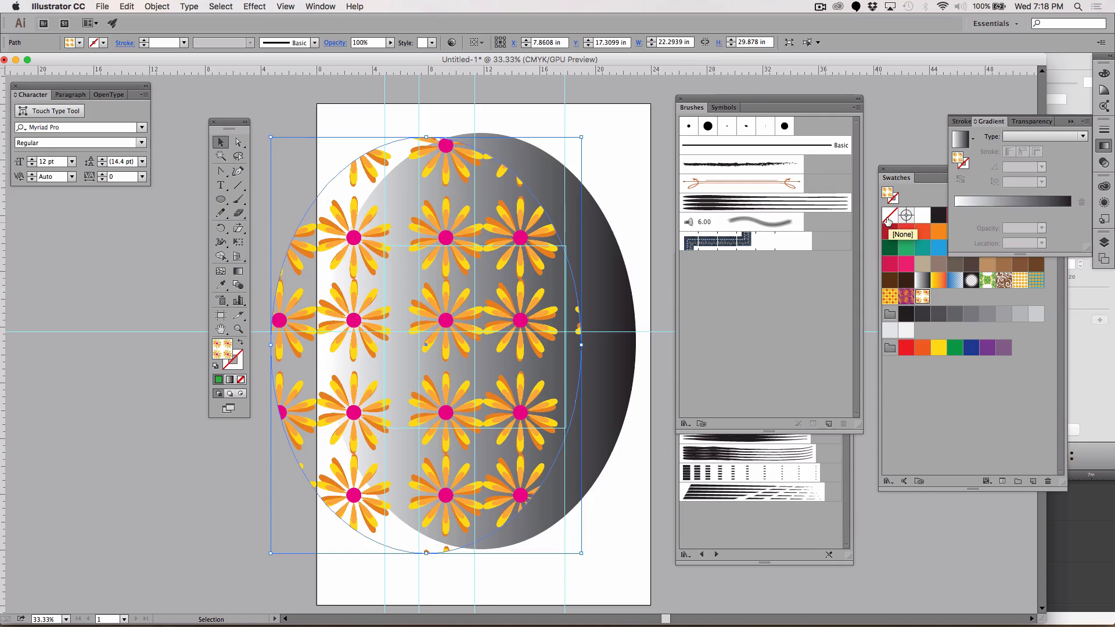
Try the back ellipse with no fill and with a solid black fill behind the flower pattern.
click(614, 290)
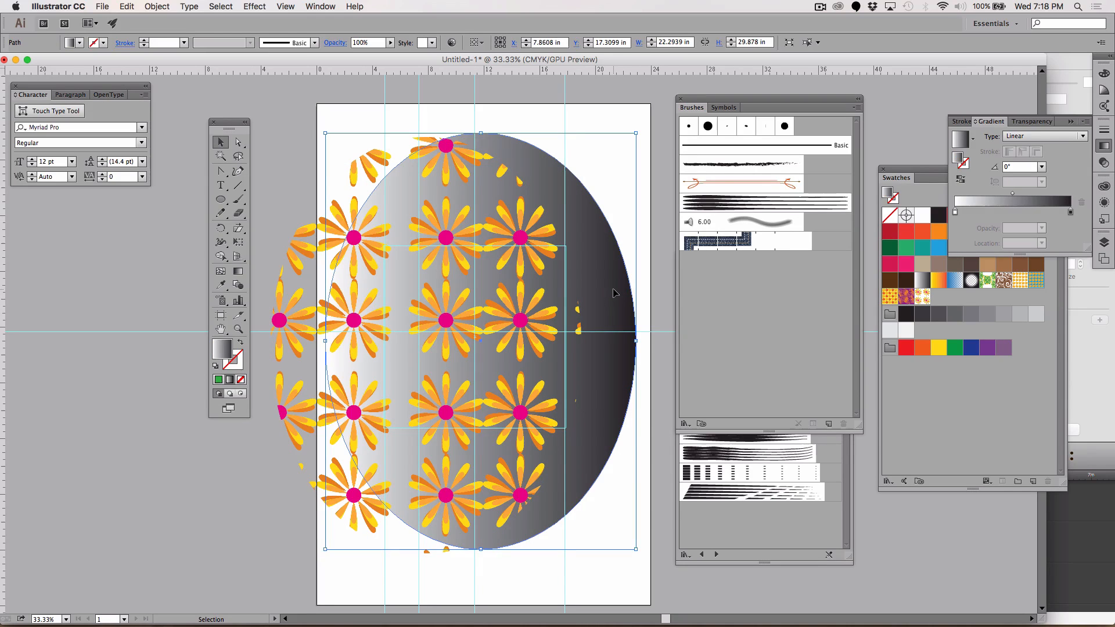
click(891, 216)
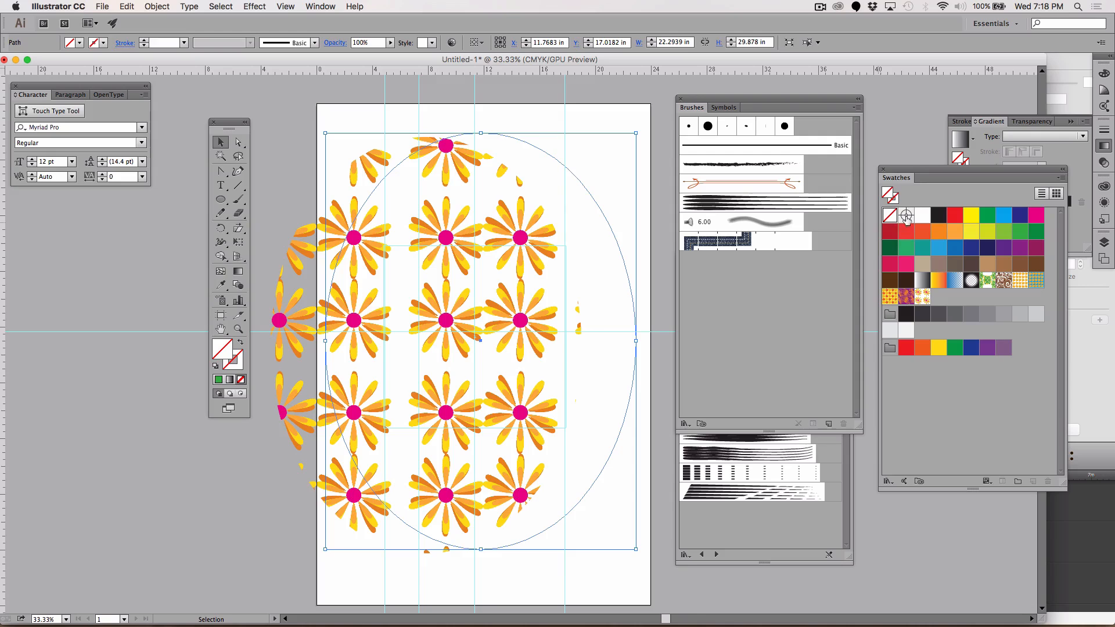
click(936, 218)
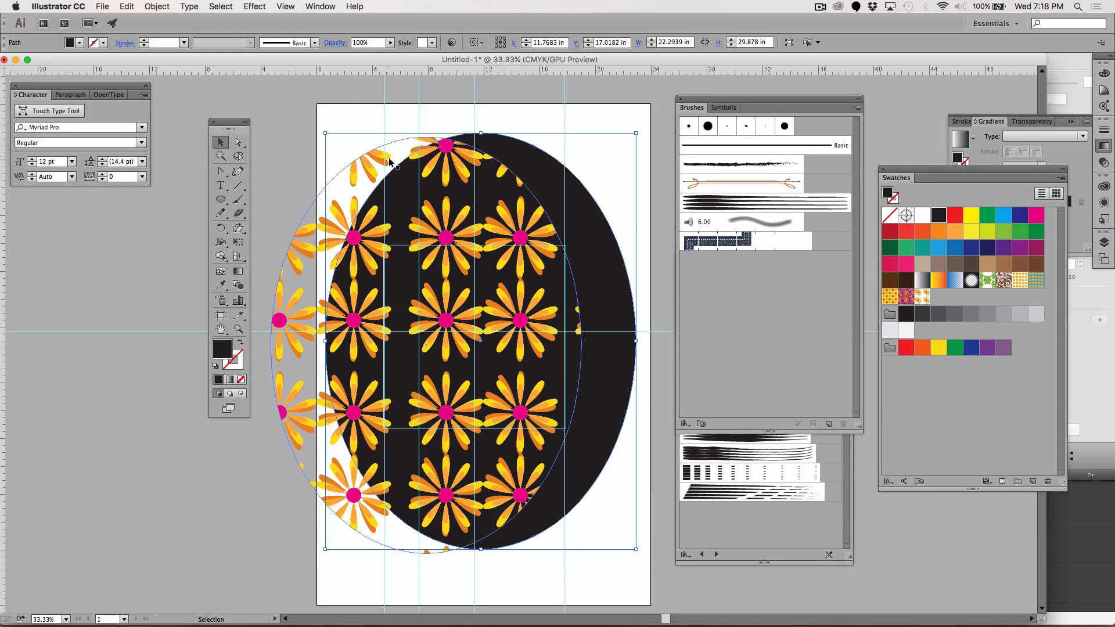
Delete the back ellipse and the flower-patterned ellipse from the artboard.
key(Delete)
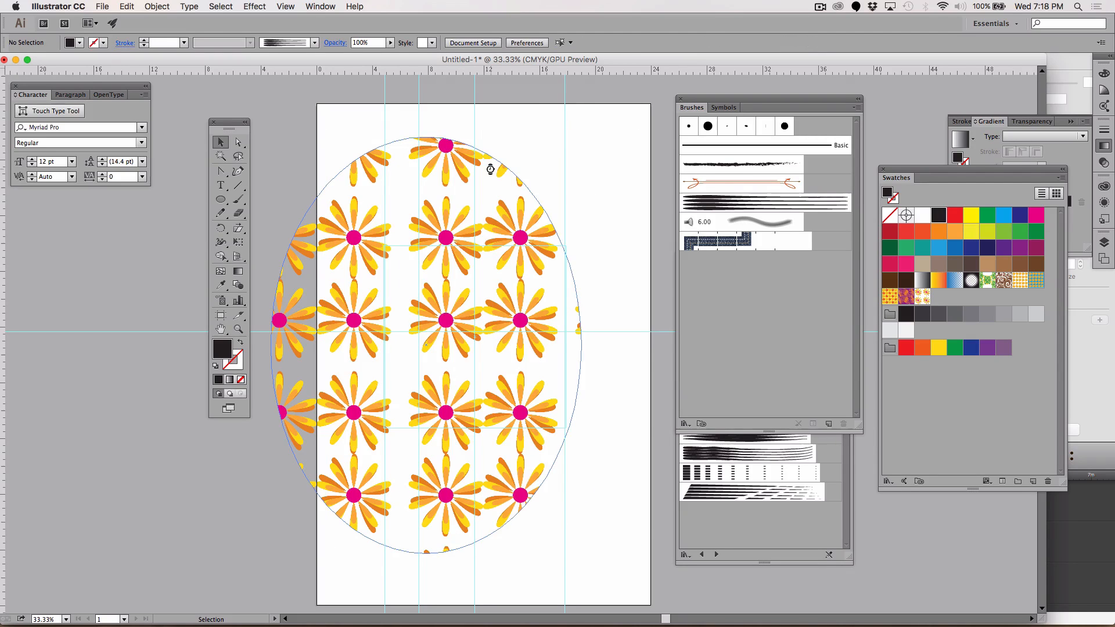
click(404, 247)
key(Delete)
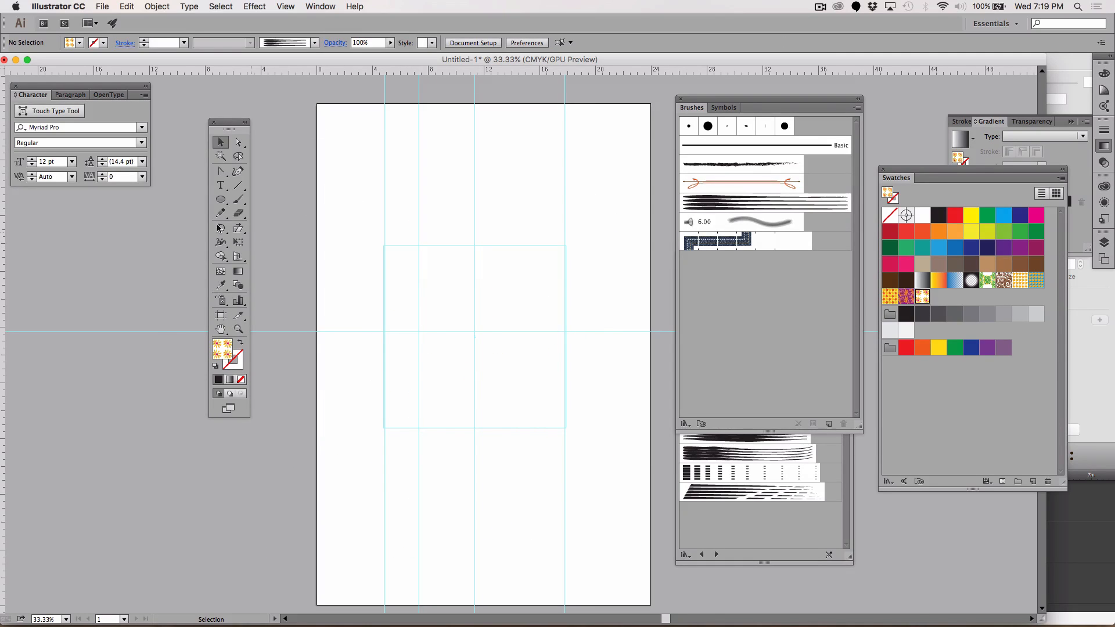
Create a six-sided polygon with a 1 in radius inside the upper part of the square guide.
click(221, 199)
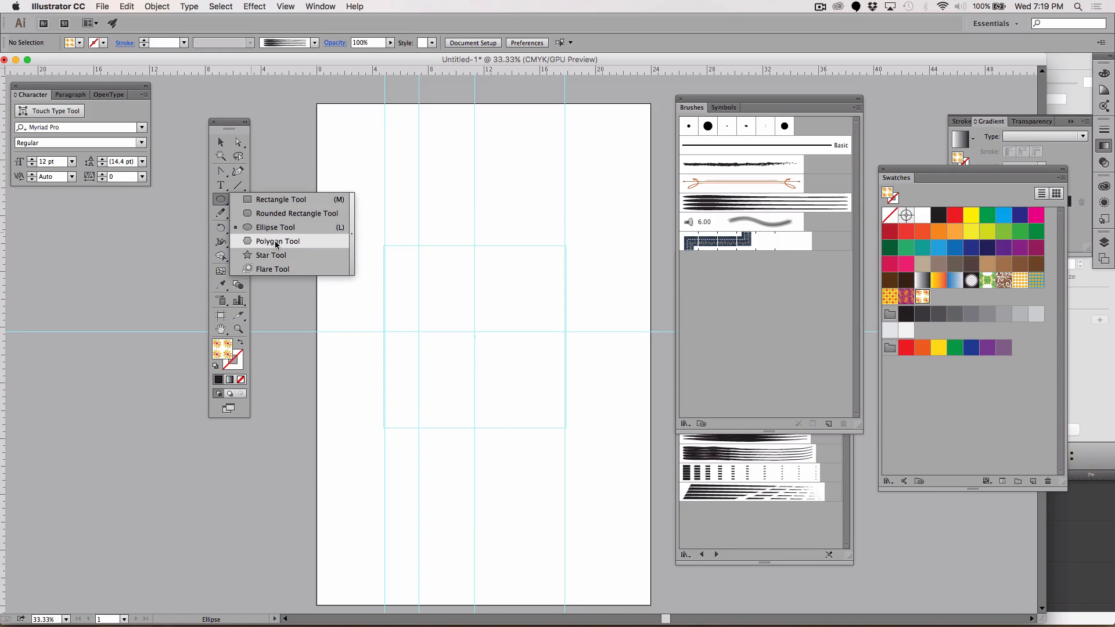
click(276, 242)
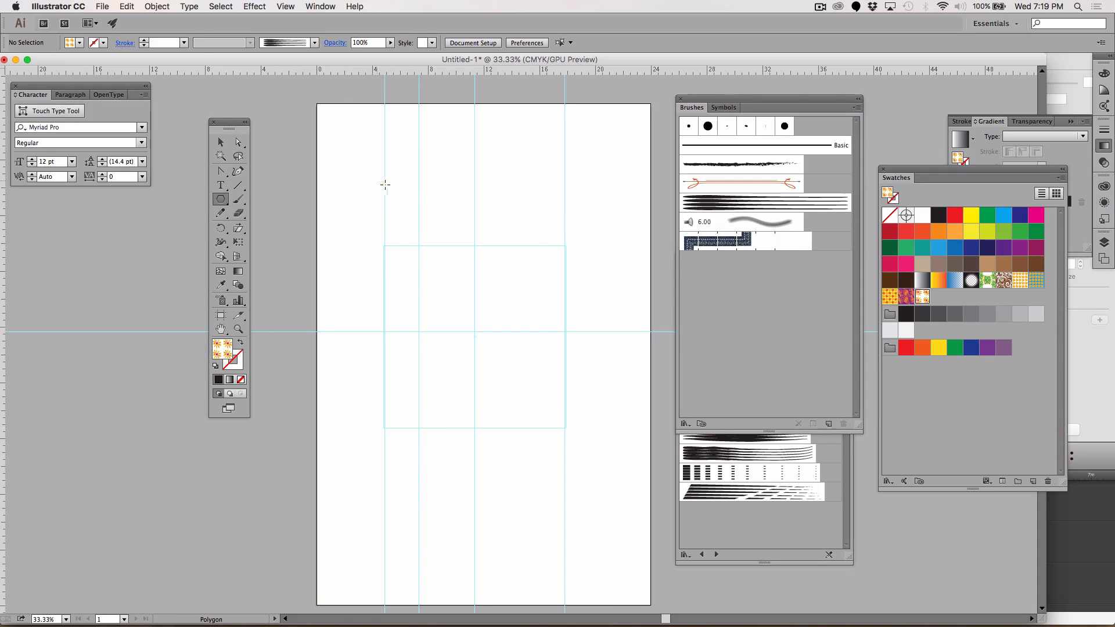
click(221, 200)
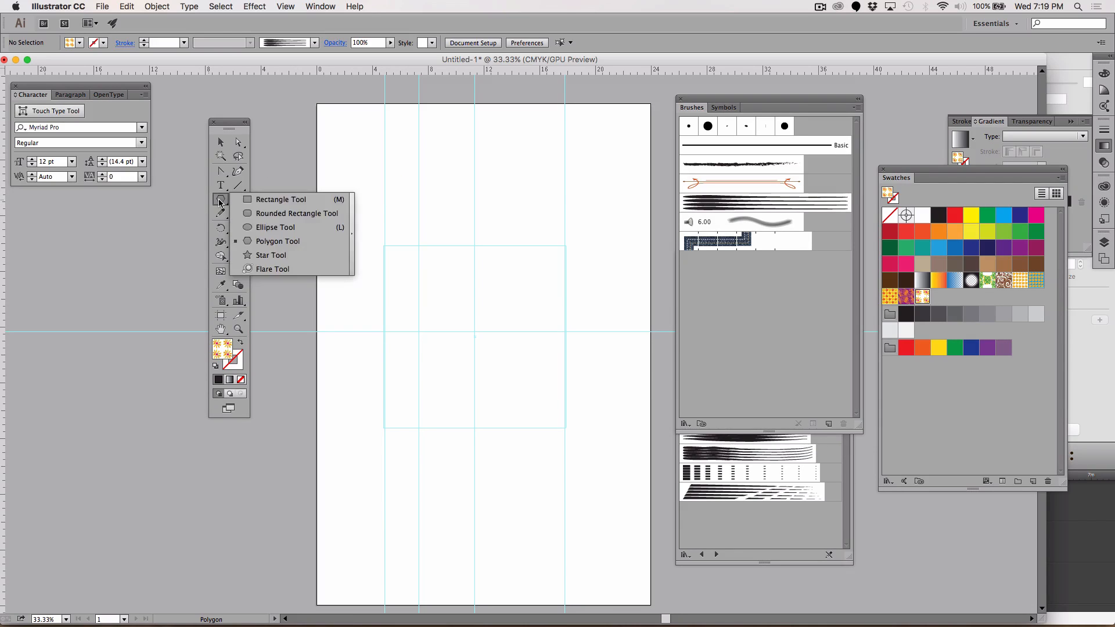
click(277, 241)
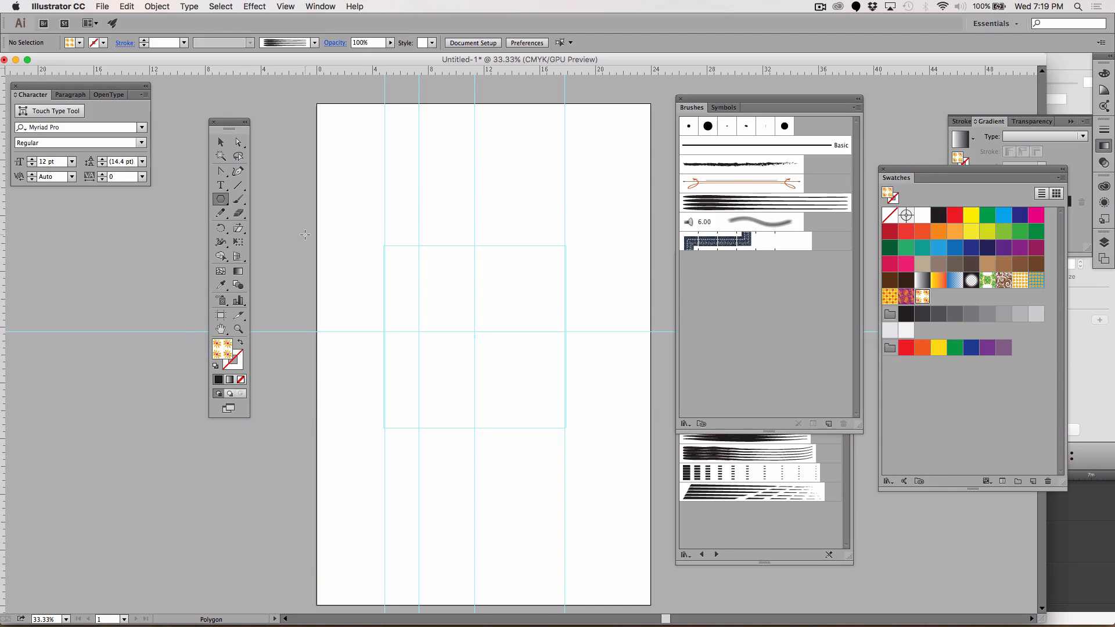
click(435, 294)
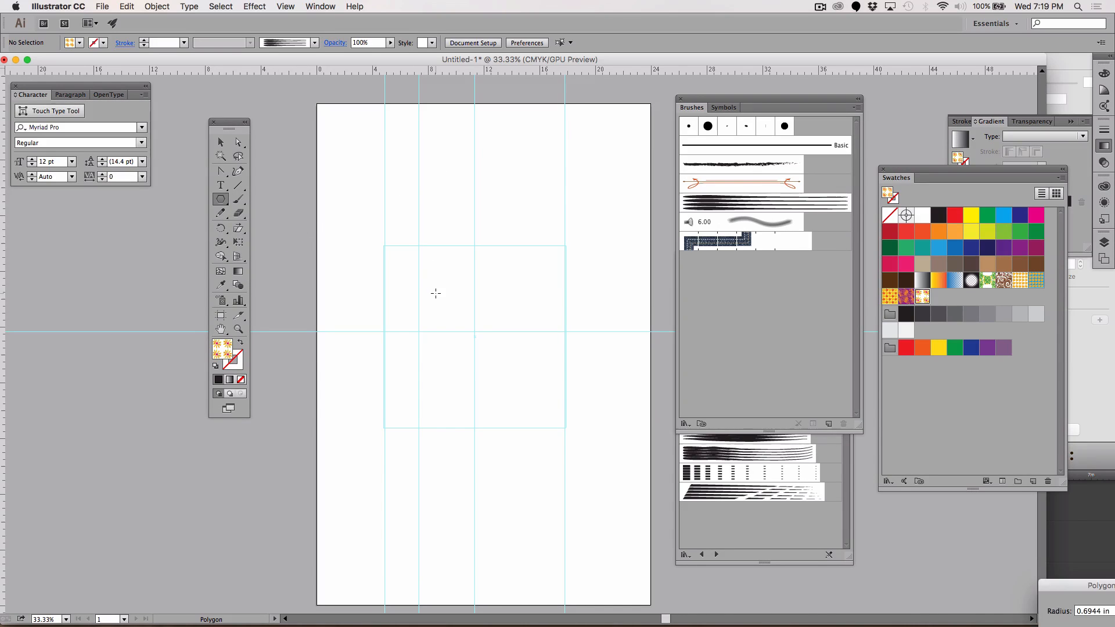
drag(1060, 588, 571, 193)
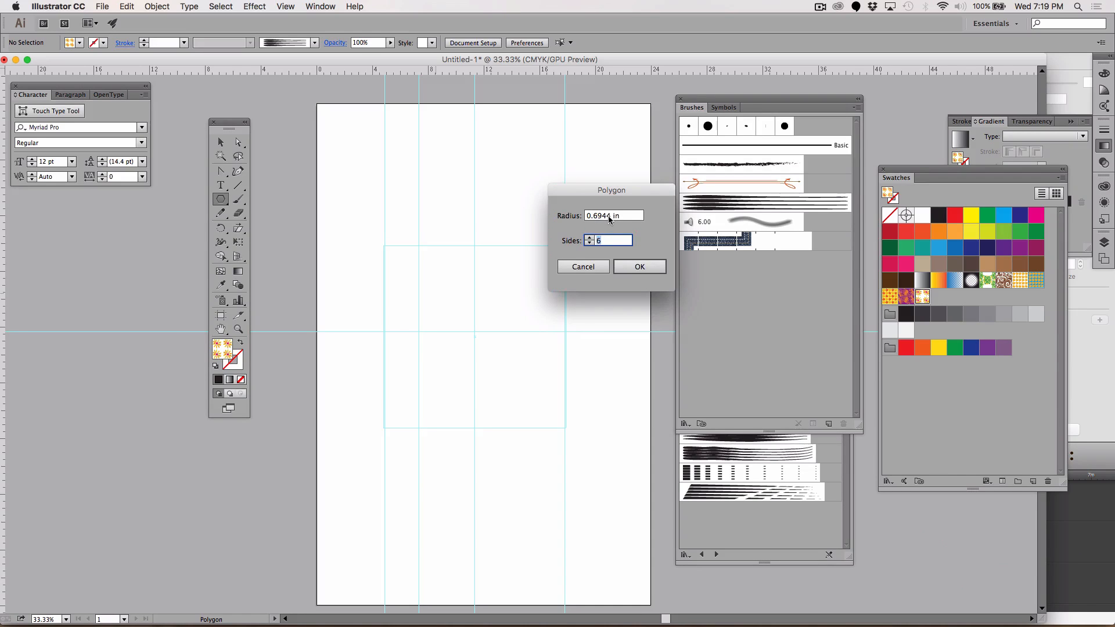
drag(609, 219, 576, 220)
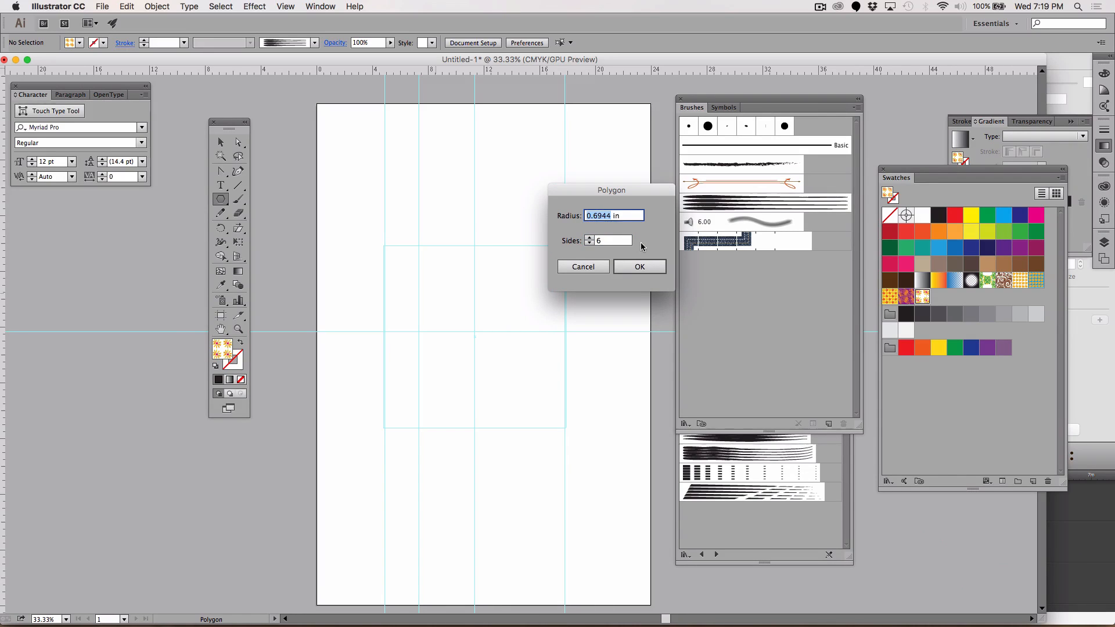
text(1)
click(641, 269)
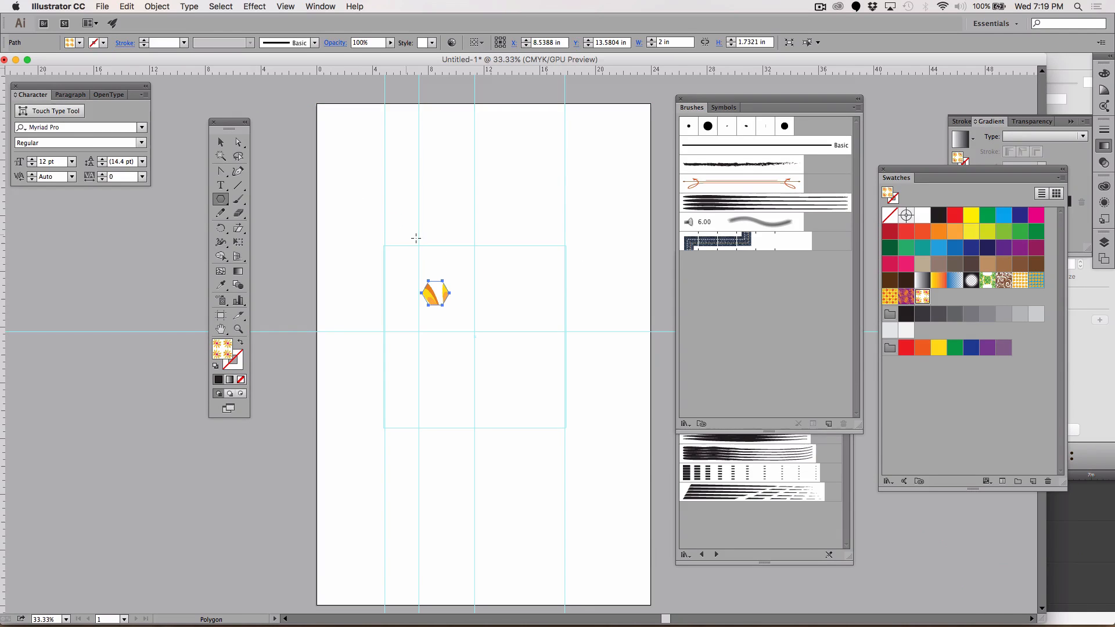
Try a large freehand hexagon about 24 in wide, and delete it.
mouse_move(417, 248)
mouse_down()
mouse_move(512, 393)
mouse_move(491, 383)
mouse_up()
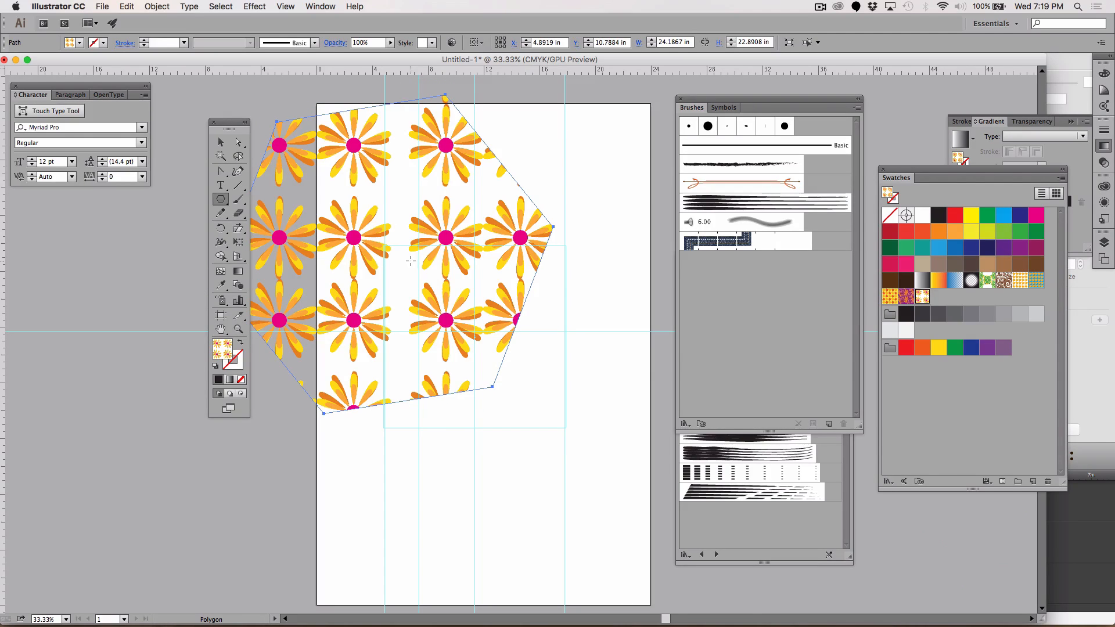
key(Delete)
Fill the small hexagon with light blue and deselect it.
click(220, 141)
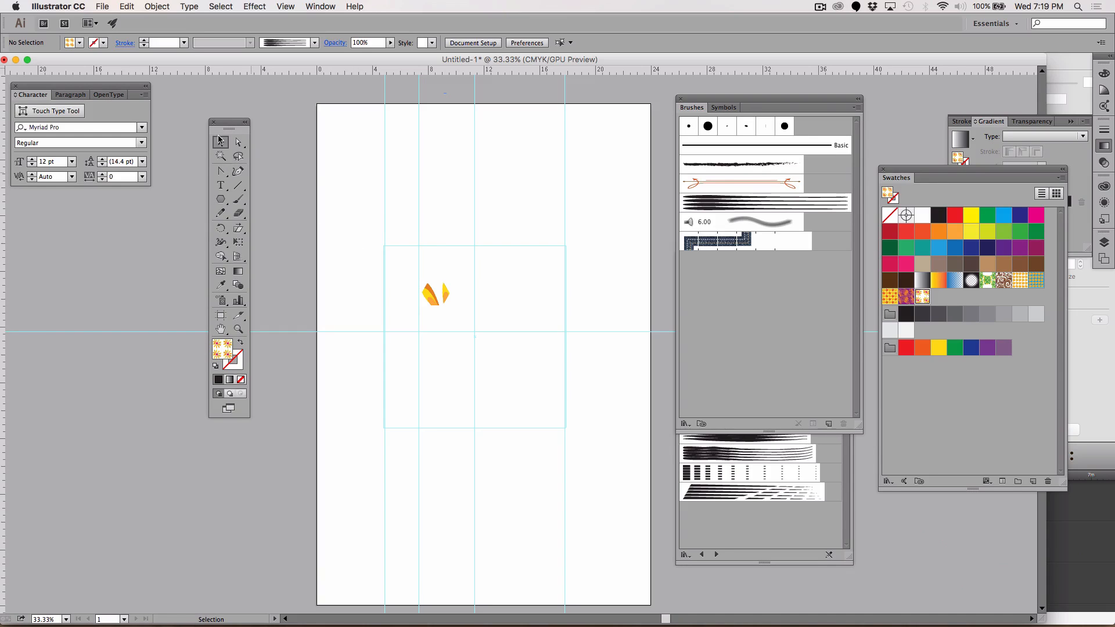
click(432, 290)
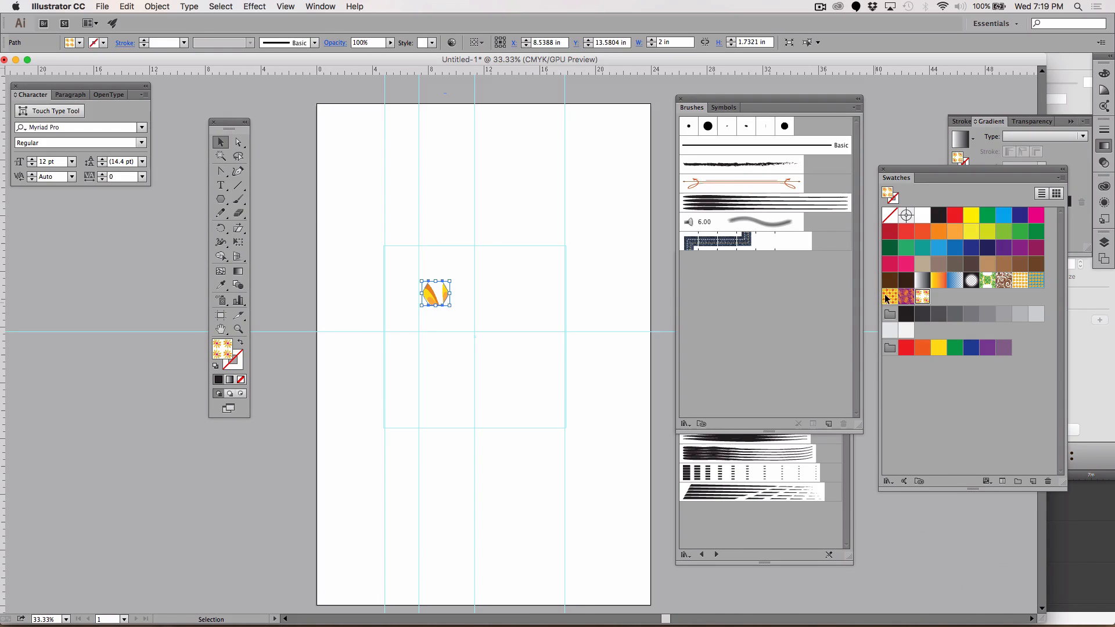
click(941, 248)
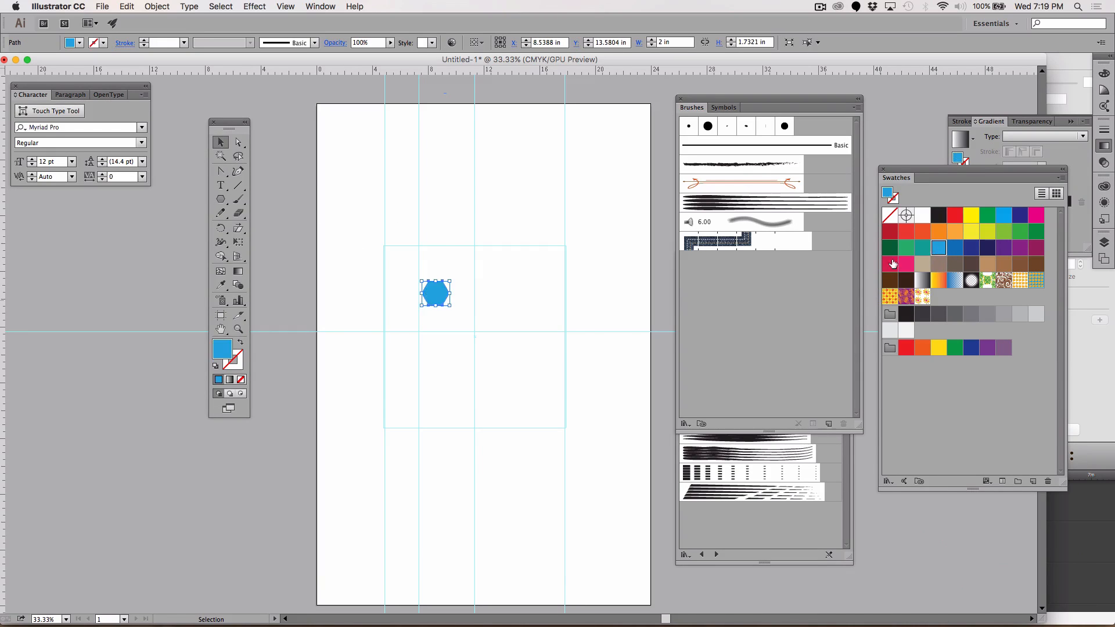
click(580, 375)
Place the blue hexagon in the square guide's upper-left corner and repeat evenly spaced copies into a horizontal row of six.
drag(437, 300, 433, 264)
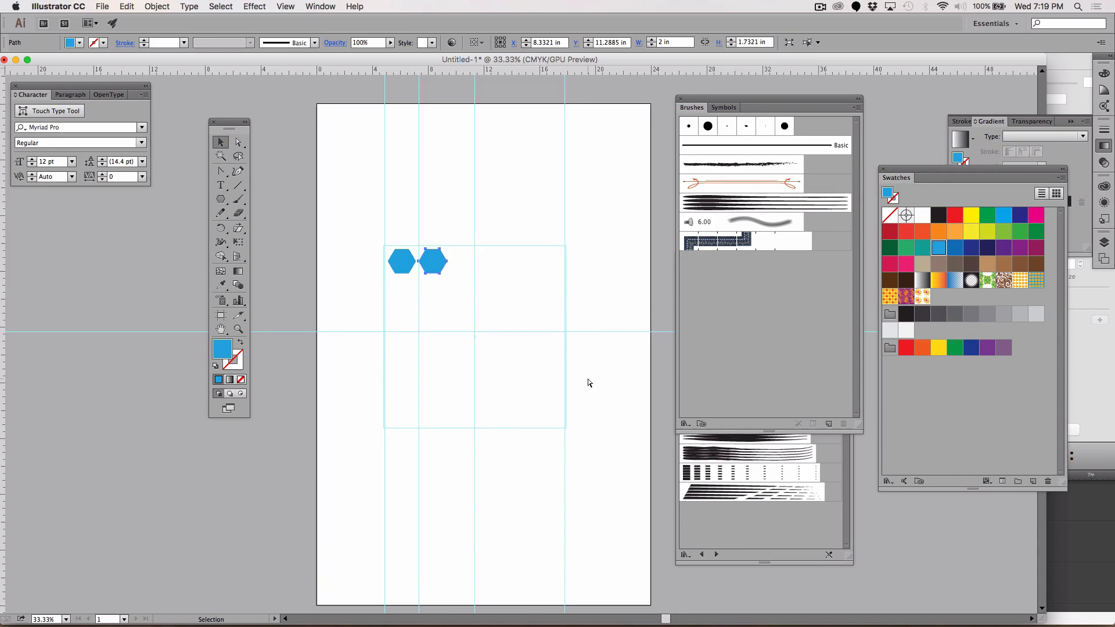
key(super+d)
key(super+d)
key(super+d)
key(super+d)
drag(626, 327, 365, 206)
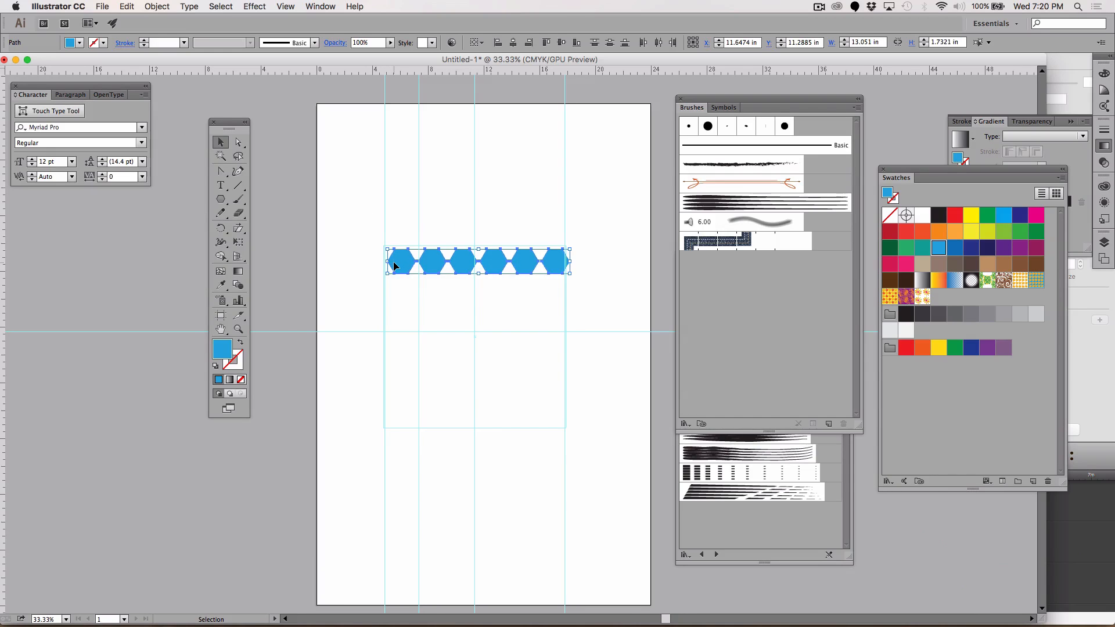
click(490, 196)
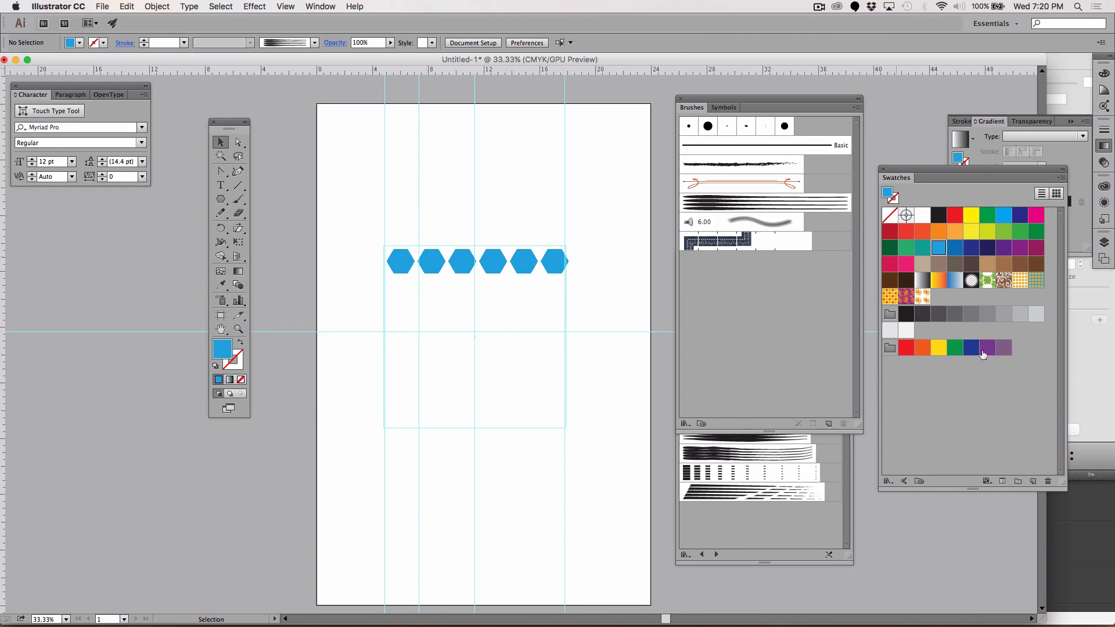
click(1062, 179)
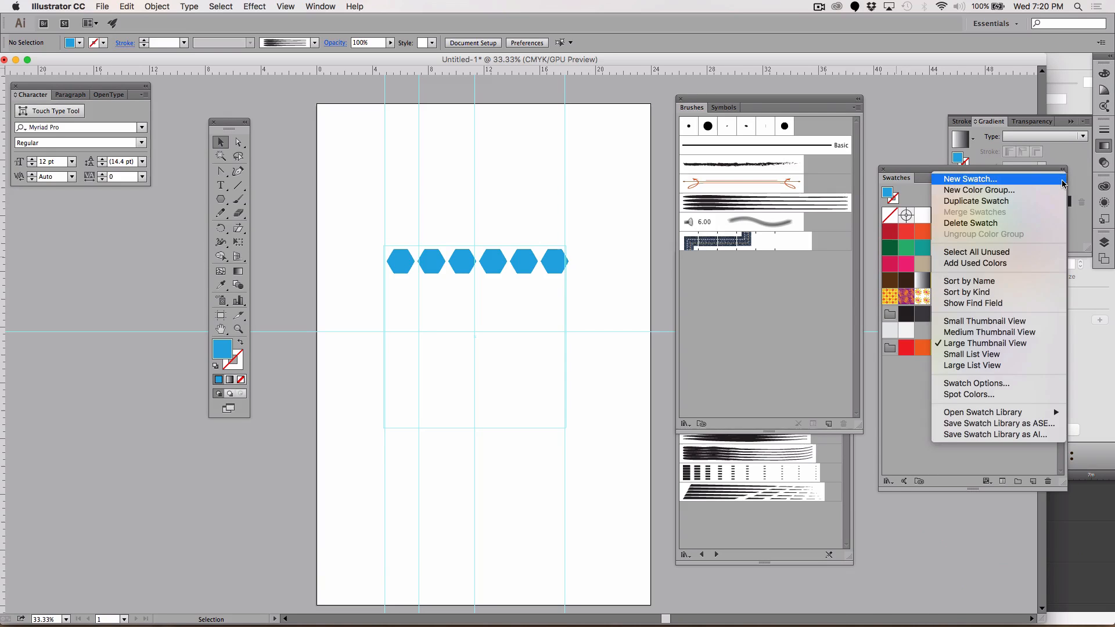
mouse_move(1003, 413)
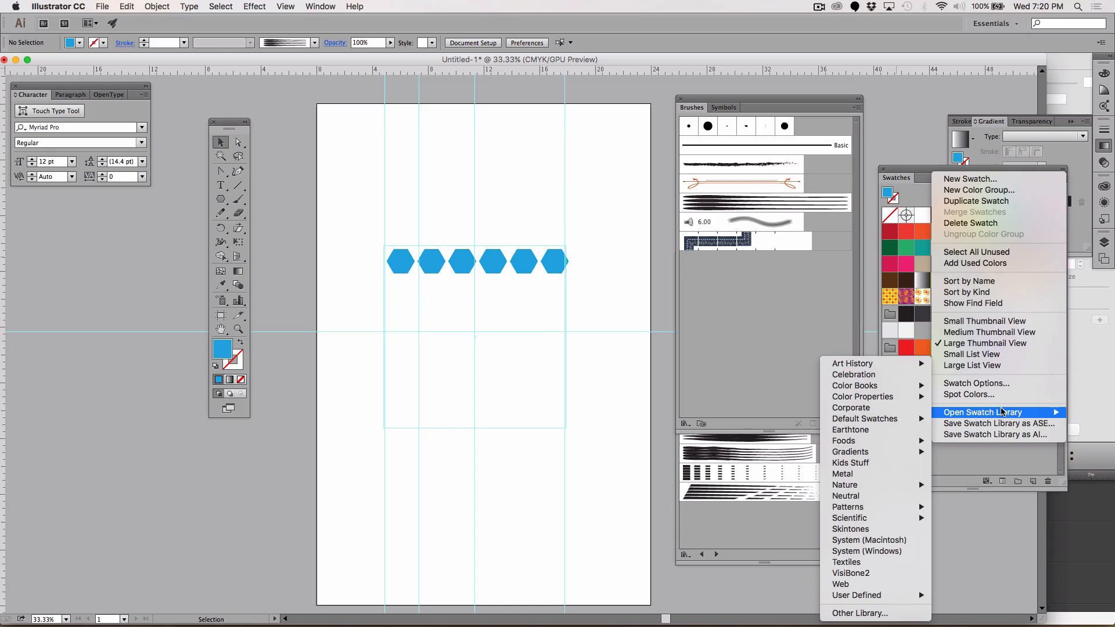
click(759, 291)
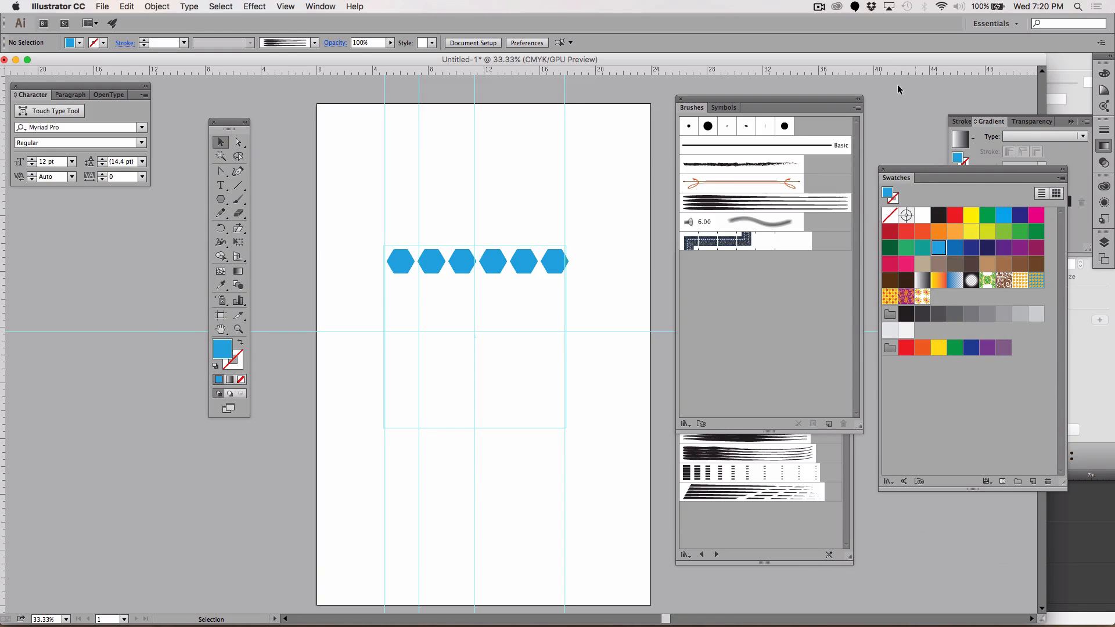
Move the document swatches over the artboard, open the decorative Vonster Patterns library, and place it clear of them.
mouse_move(888, 167)
mouse_down()
mouse_move(633, 115)
mouse_move(409, 110)
mouse_up()
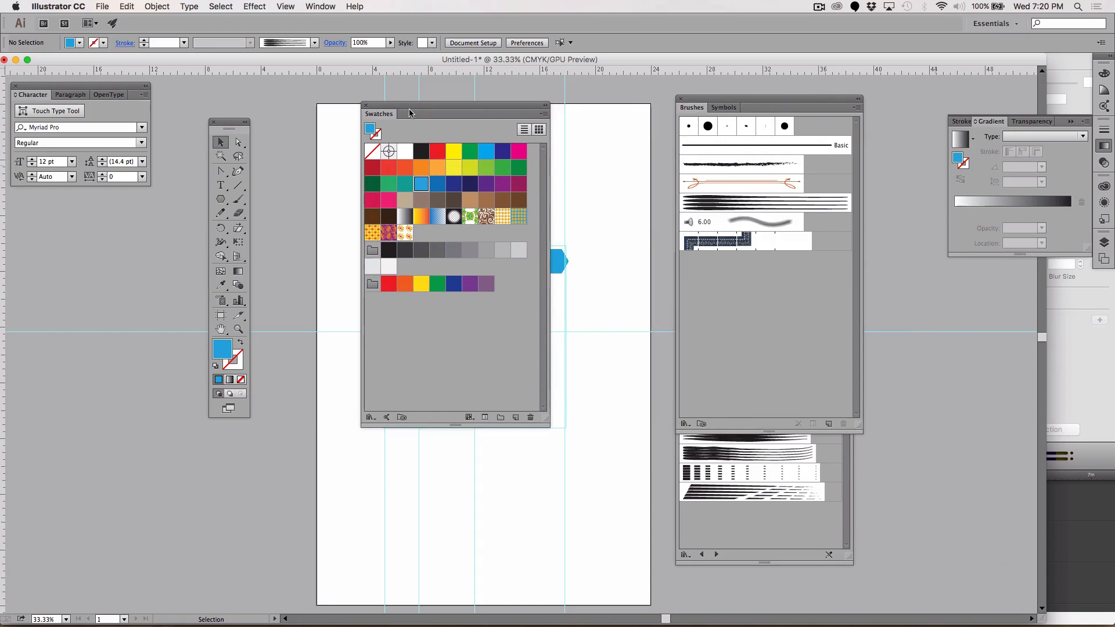
click(544, 114)
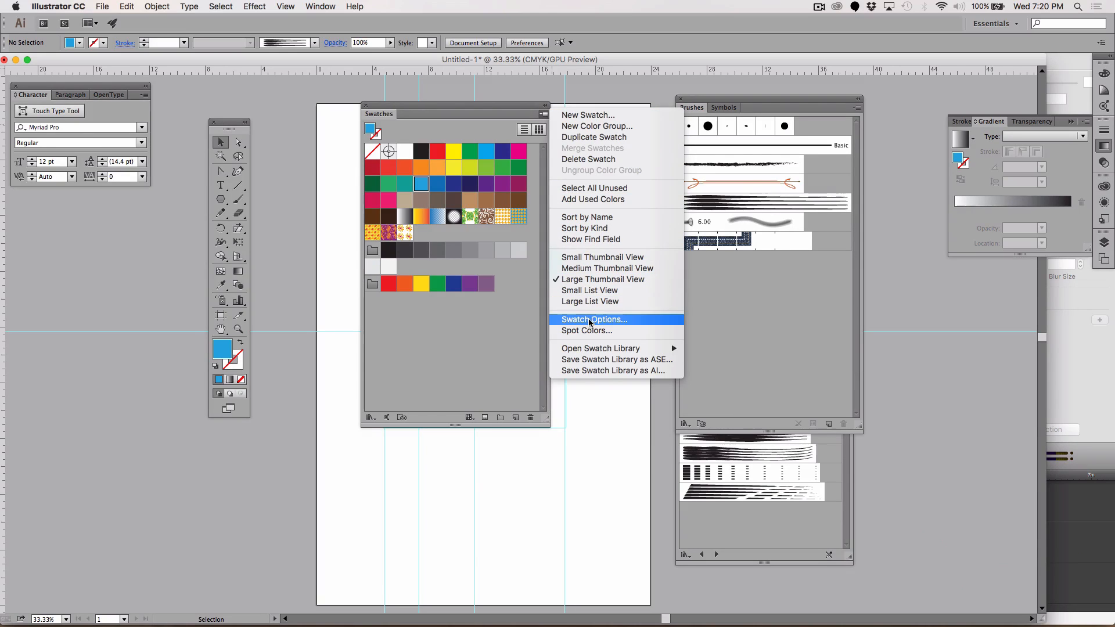
mouse_move(591, 350)
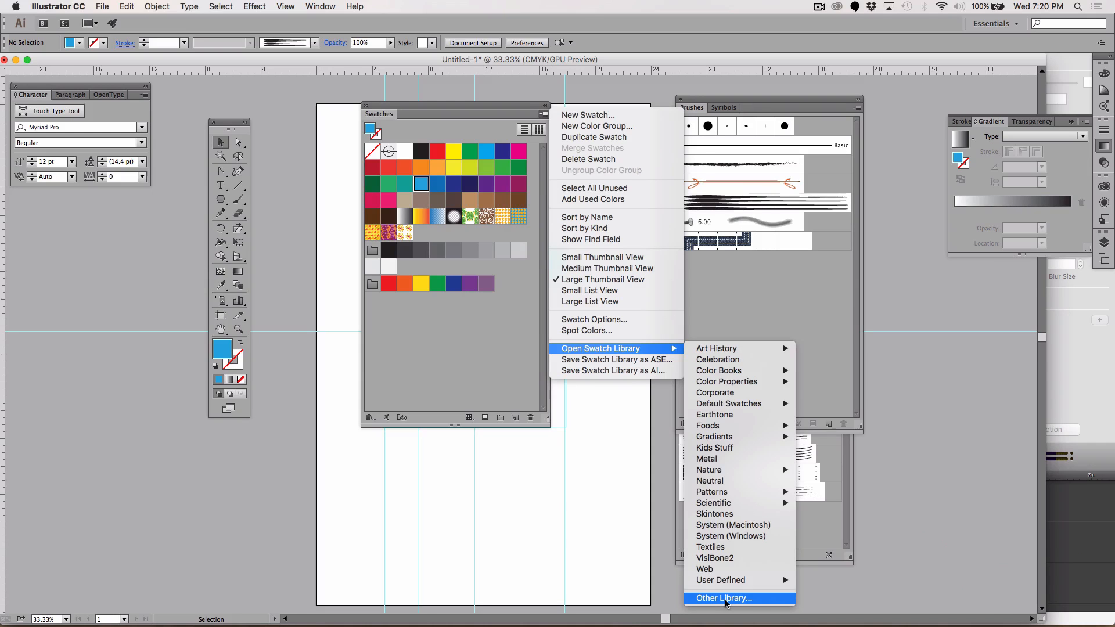
mouse_move(731, 492)
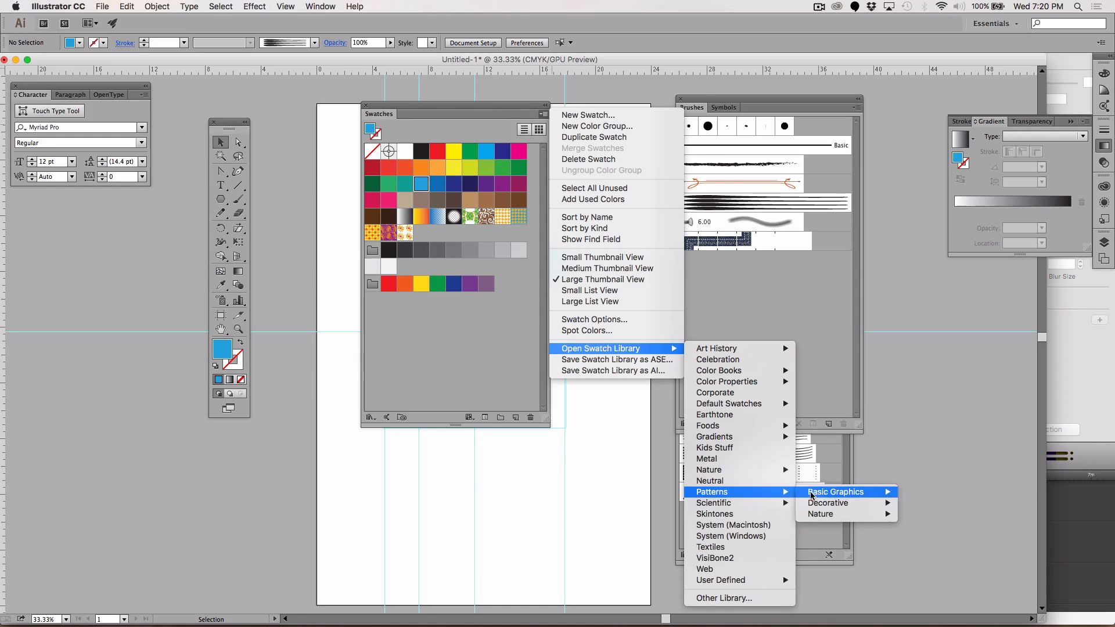
mouse_move(847, 494)
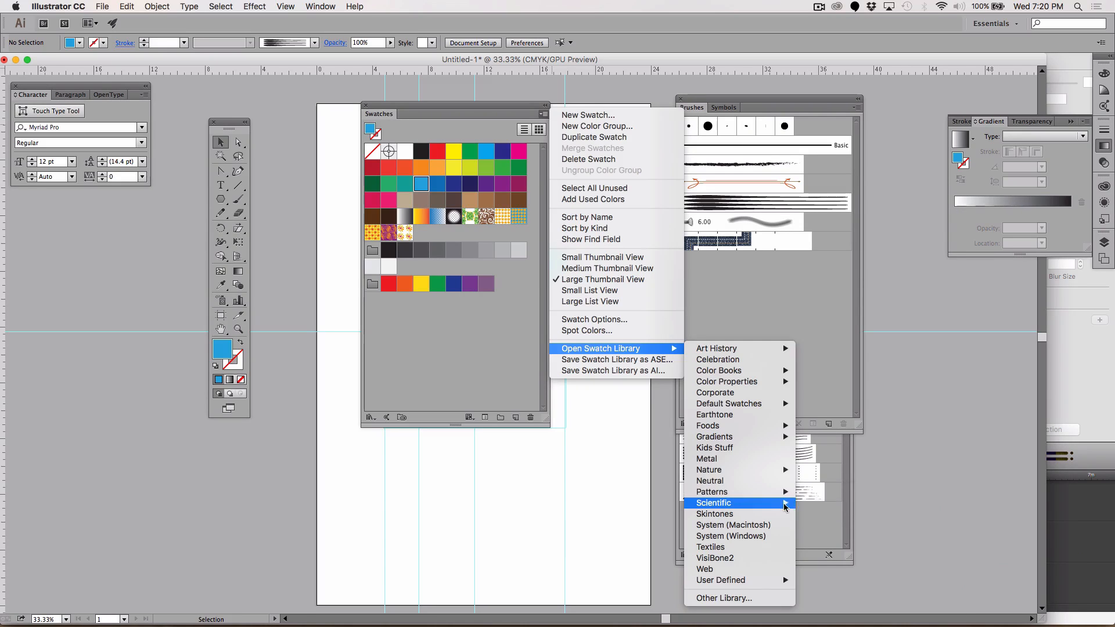
mouse_move(783, 505)
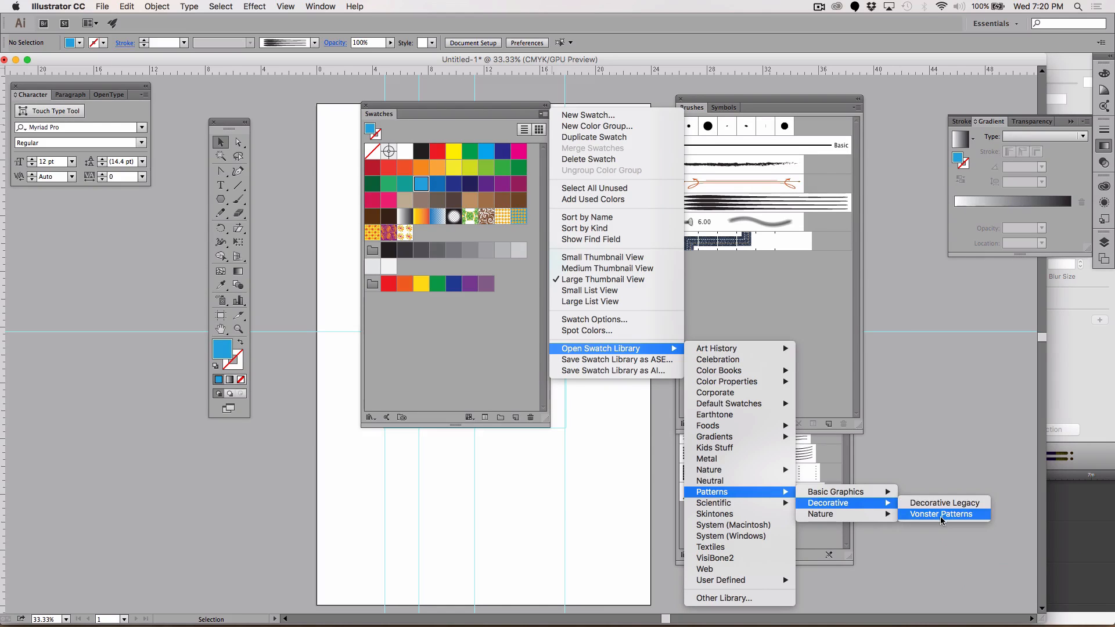
click(941, 515)
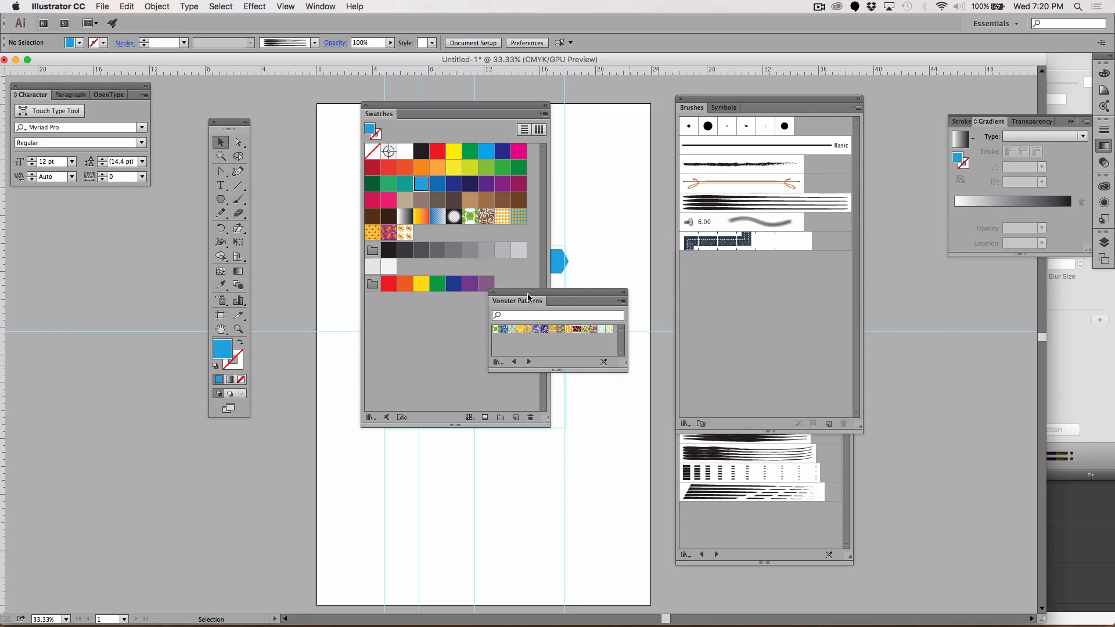
mouse_move(527, 298)
mouse_down()
mouse_move(868, 298)
mouse_move(894, 279)
mouse_up()
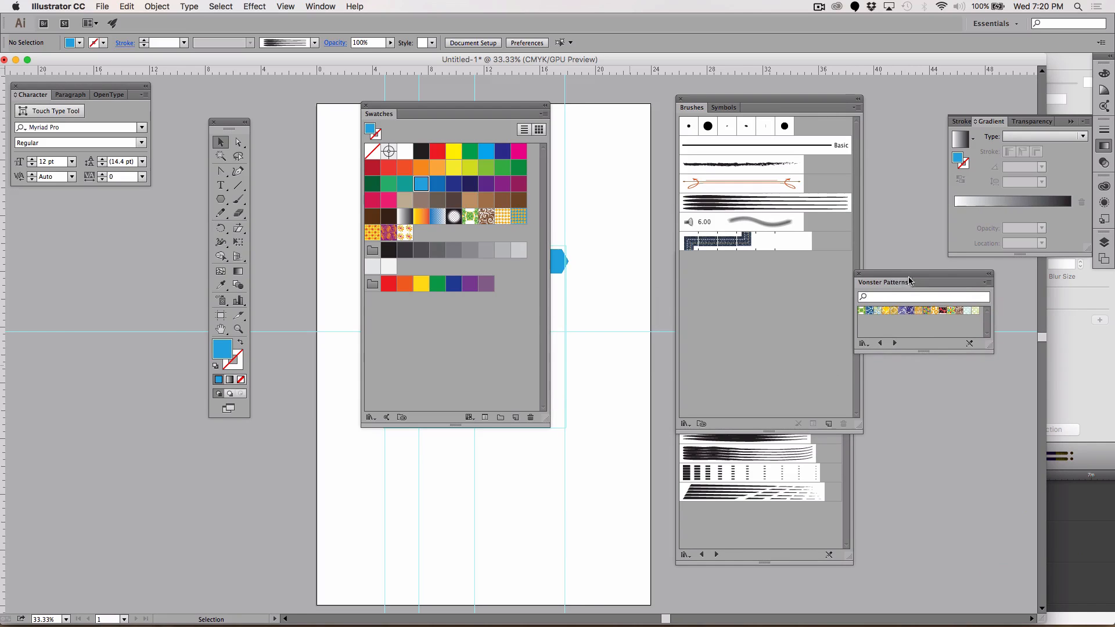
Show the Vonster Patterns library as large thumbnails, widen it, and move the document swatches off the artboard.
click(986, 284)
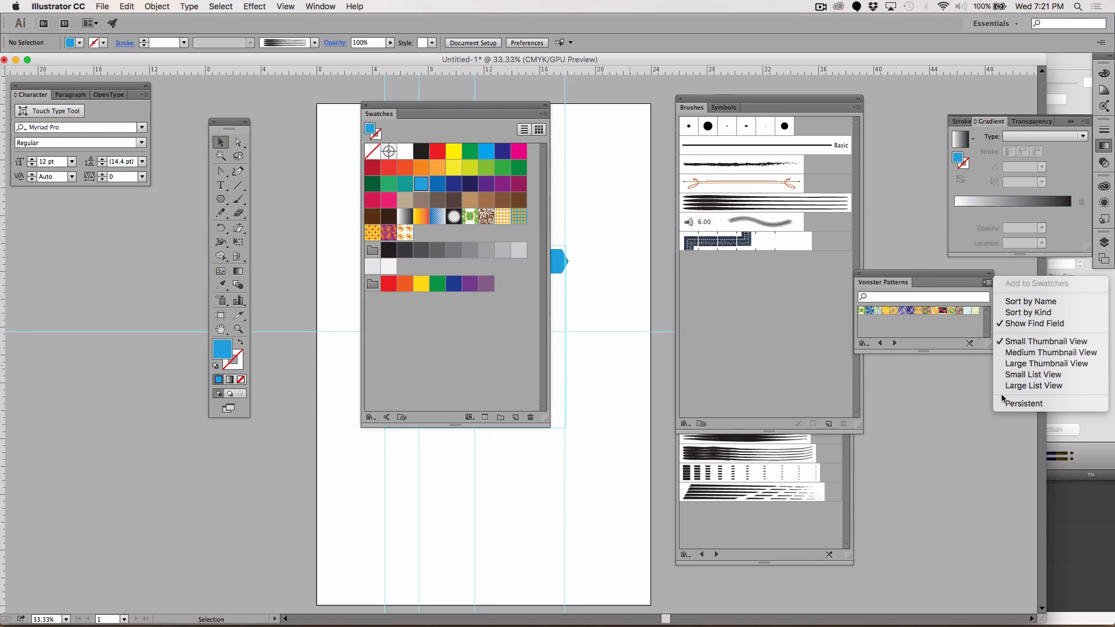
click(1014, 365)
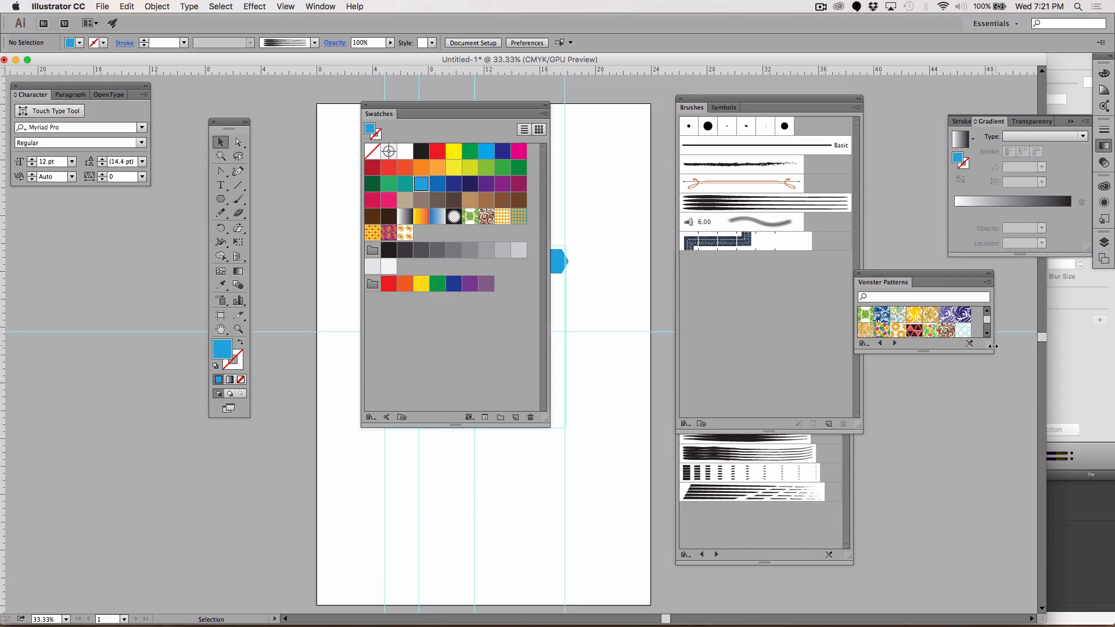
drag(991, 346, 1067, 346)
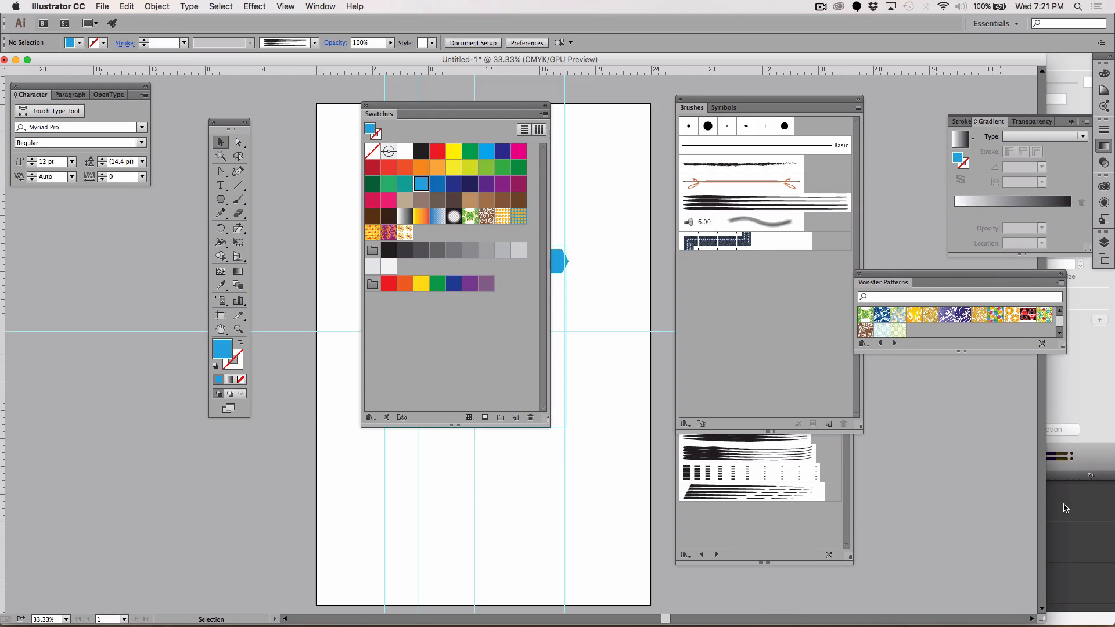
drag(468, 109, 194, 304)
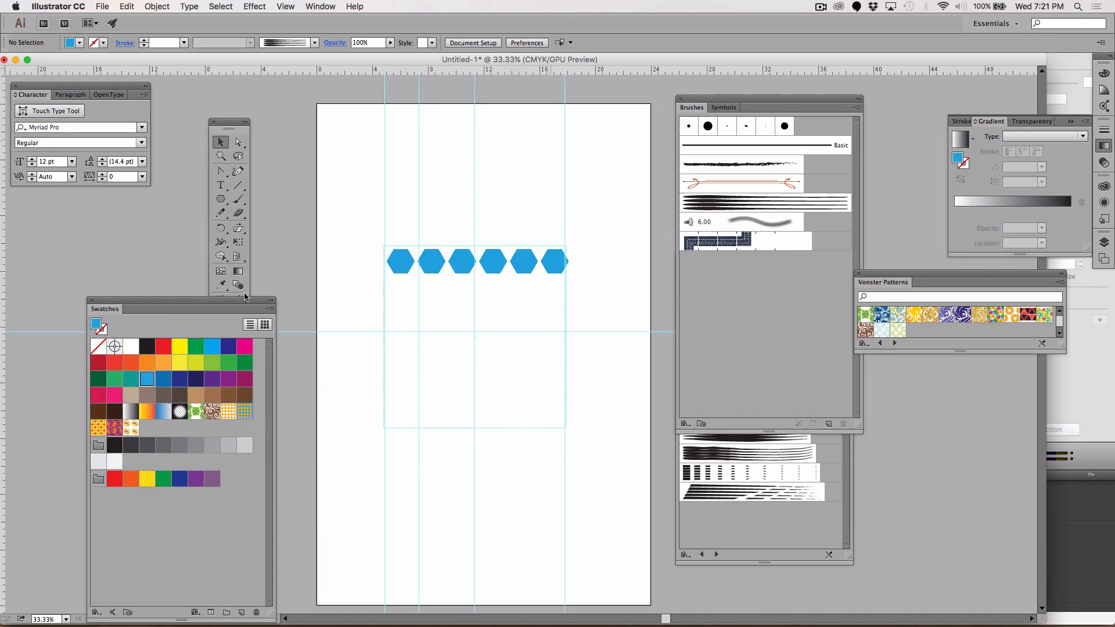
Enlarge the row's first hexagon to about 11.4 in wide, try the blue swirl pattern, and fill it with the gold damask pattern.
click(399, 256)
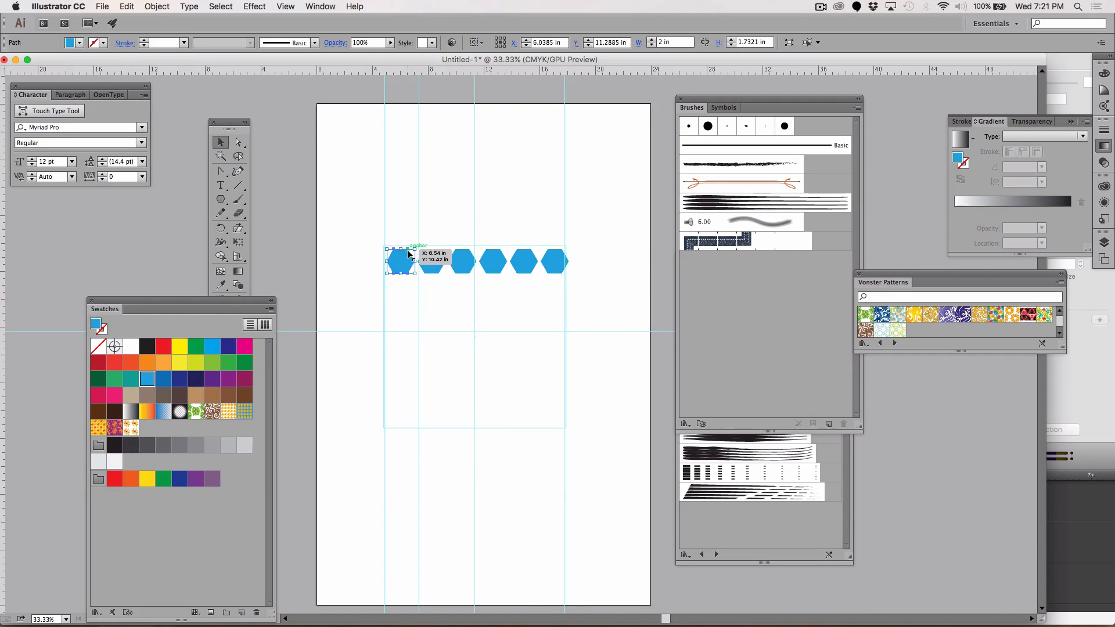
drag(415, 249, 604, 137)
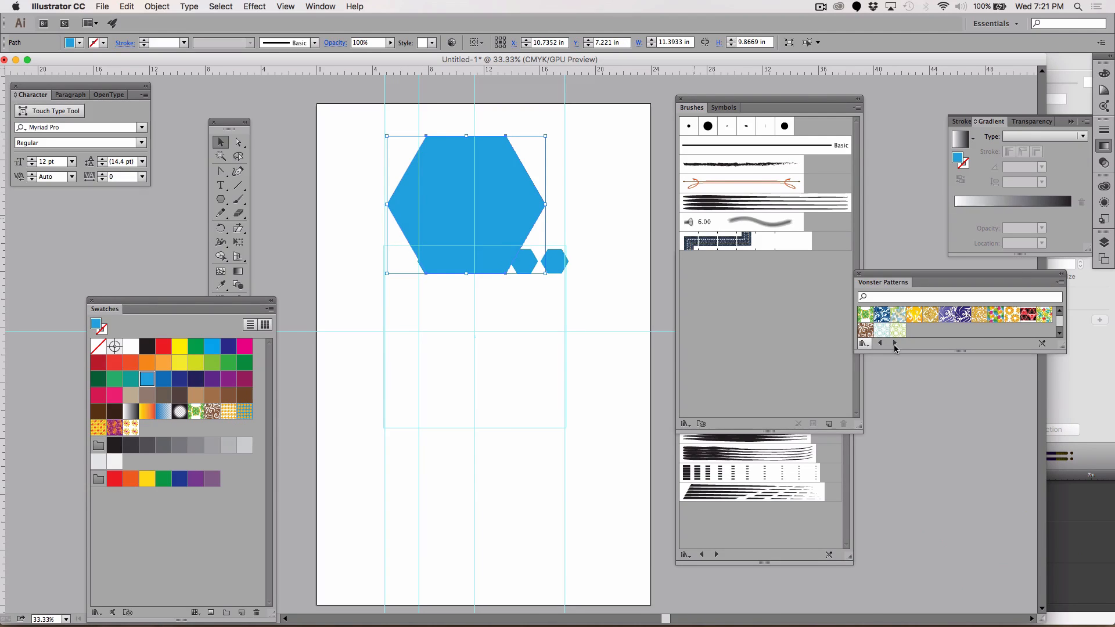
click(881, 315)
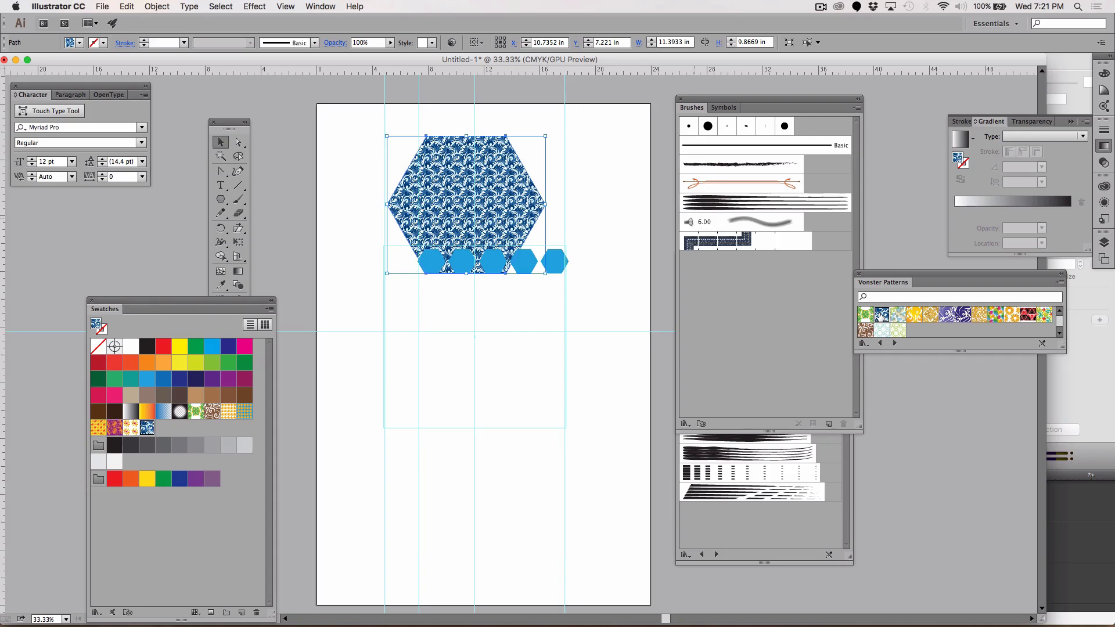
click(931, 315)
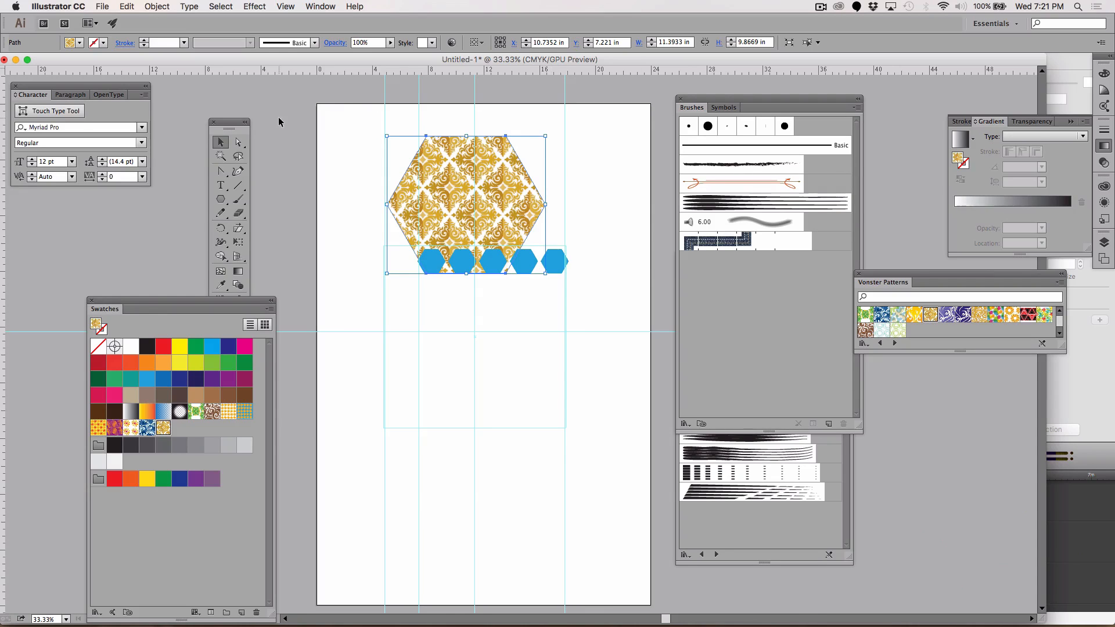
Delete the five small blue hexagons and move the patterned hexagon down into the square guide's lower-left corner.
click(221, 141)
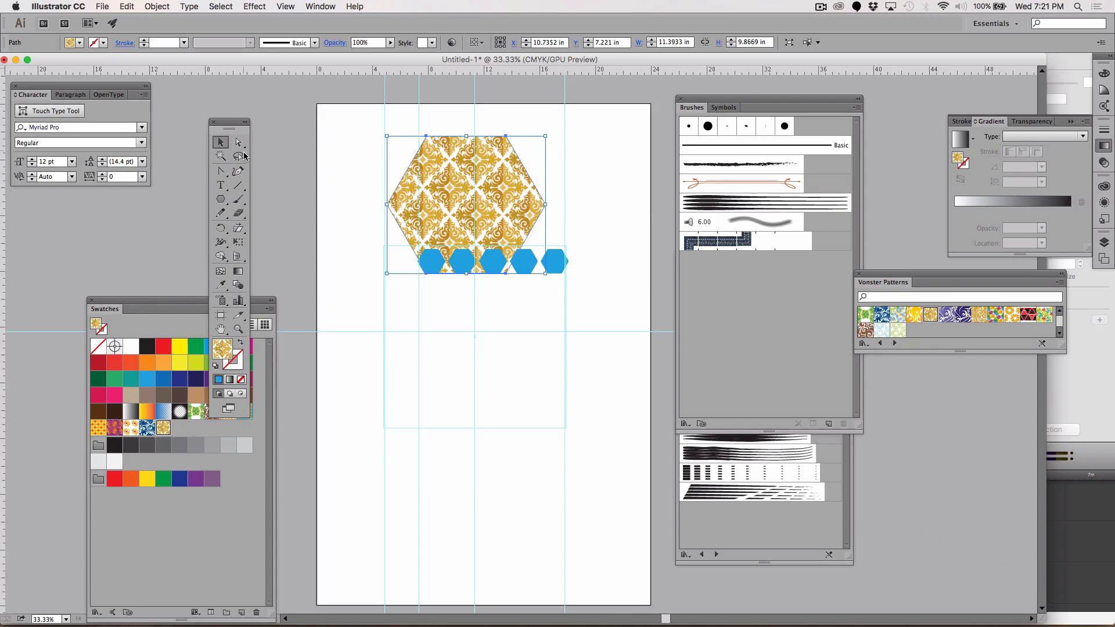
click(560, 265)
key(Delete)
click(525, 267)
key(Delete)
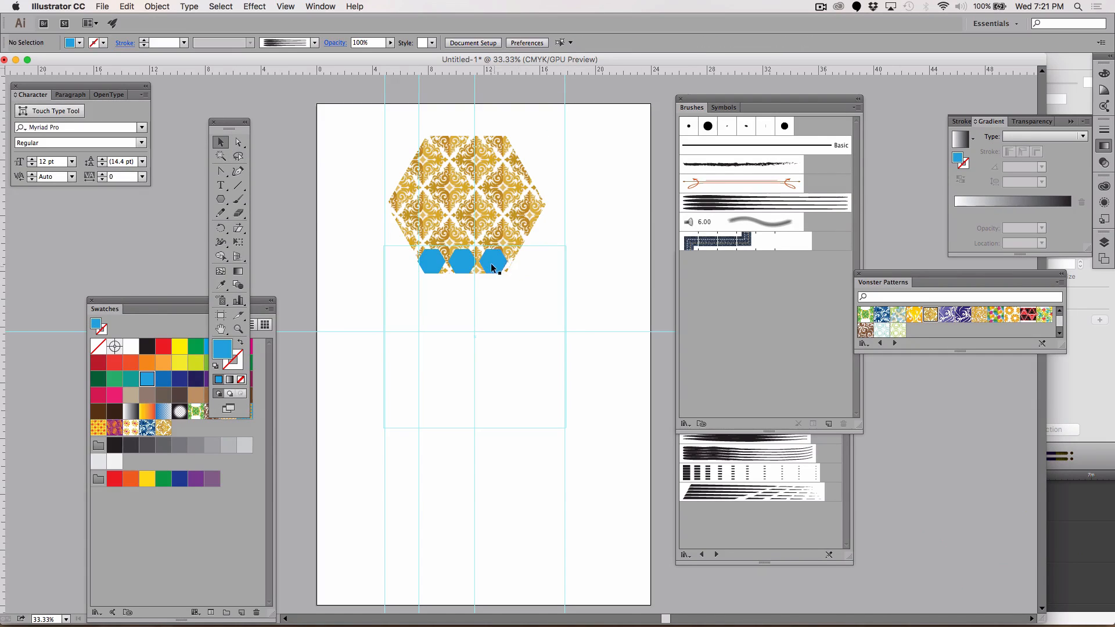
click(493, 265)
key(Delete)
click(463, 265)
key(Delete)
click(435, 262)
key(Delete)
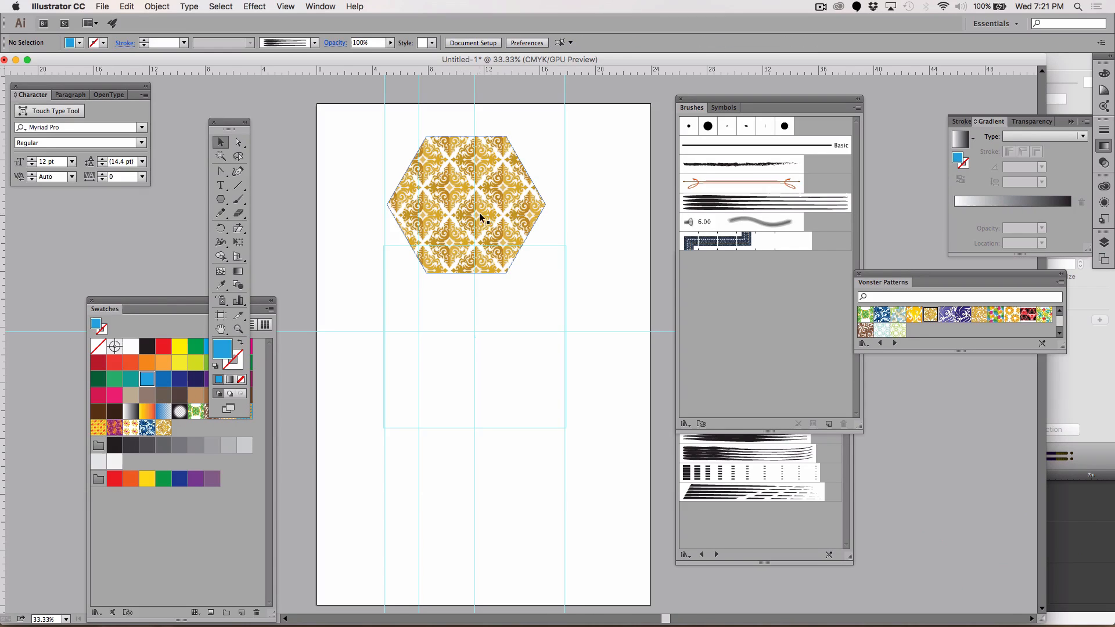
drag(475, 210, 471, 350)
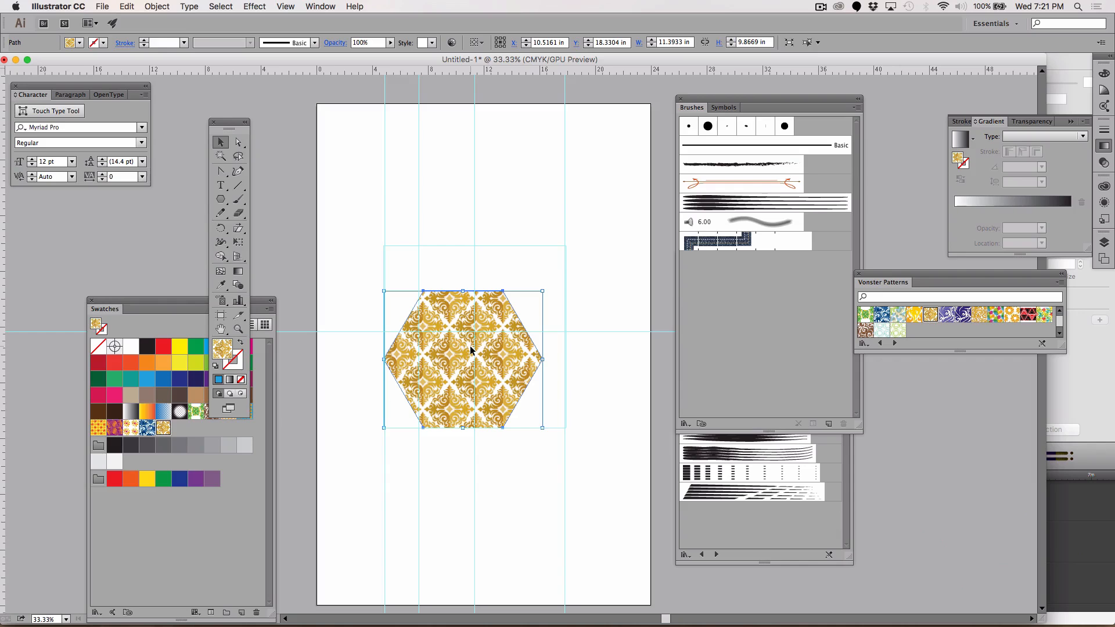
Try scaling the patterned hexagon from its lower-left corner to about 19.8 in wide, and undo the scaling.
key(s)
click(389, 428)
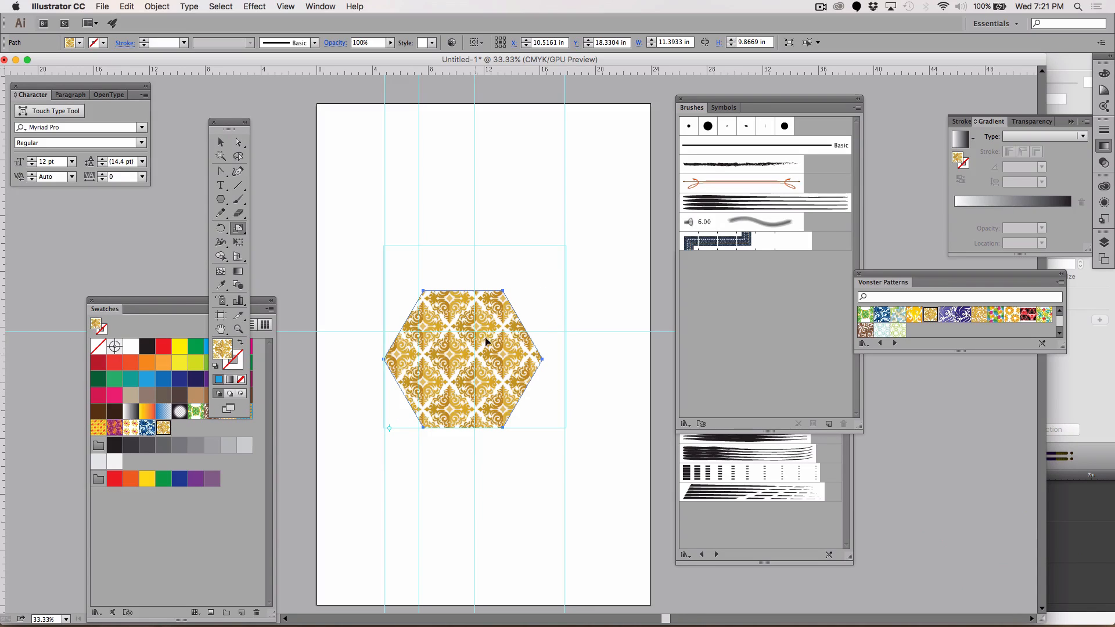
drag(499, 330, 579, 263)
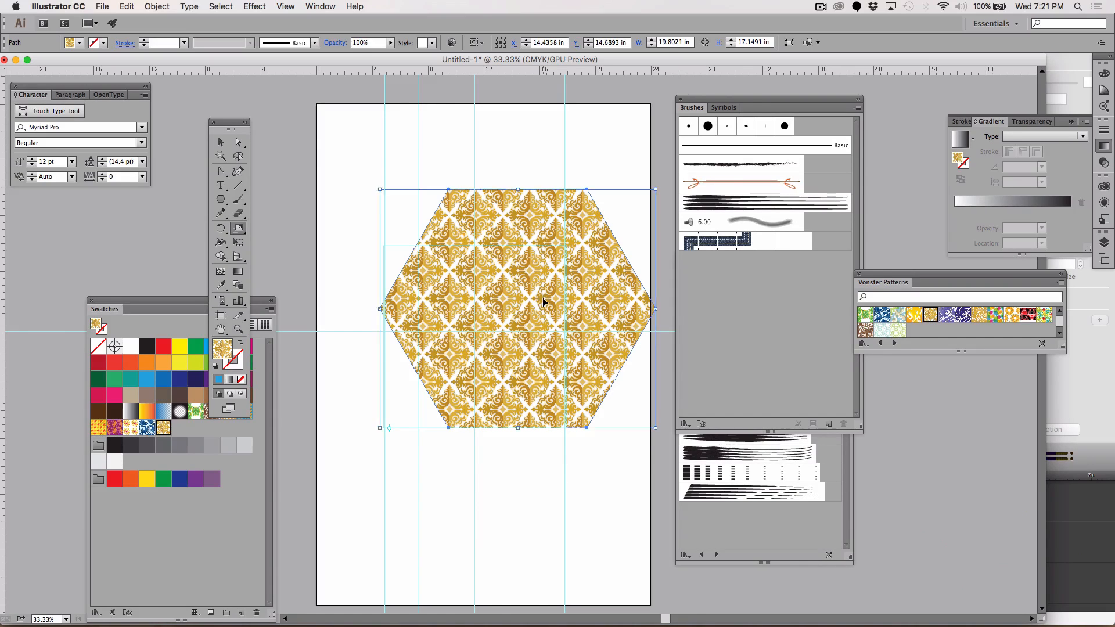
key(super+z)
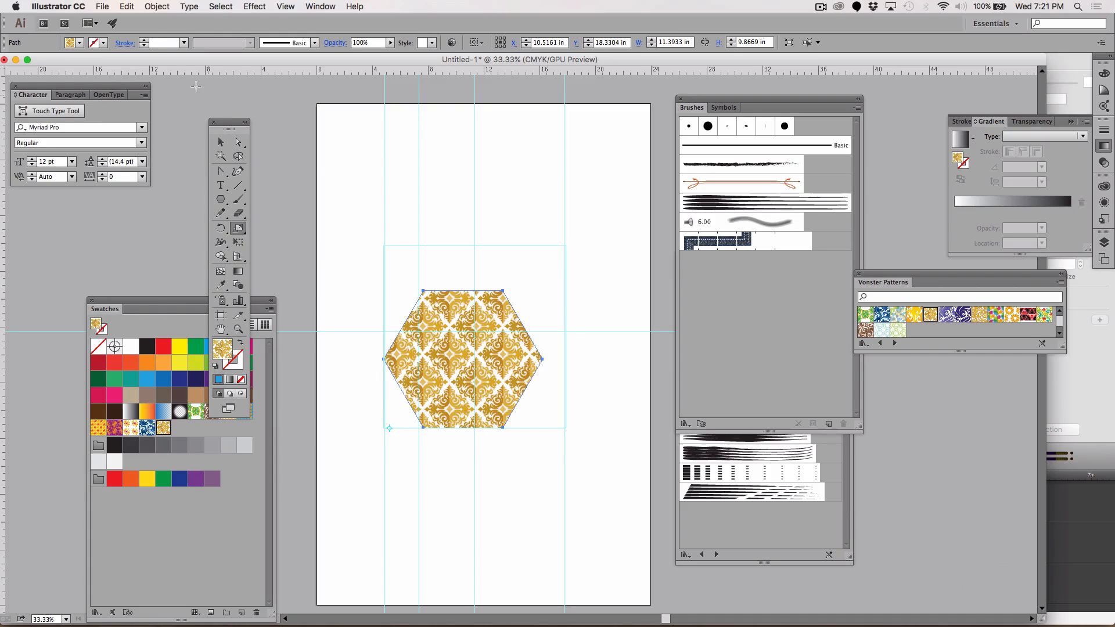
Enable Transform Pattern Tiles in the general preferences and scale the hexagon together with its pattern to about 19.1 in wide.
click(102, 6)
mouse_move(72, 6)
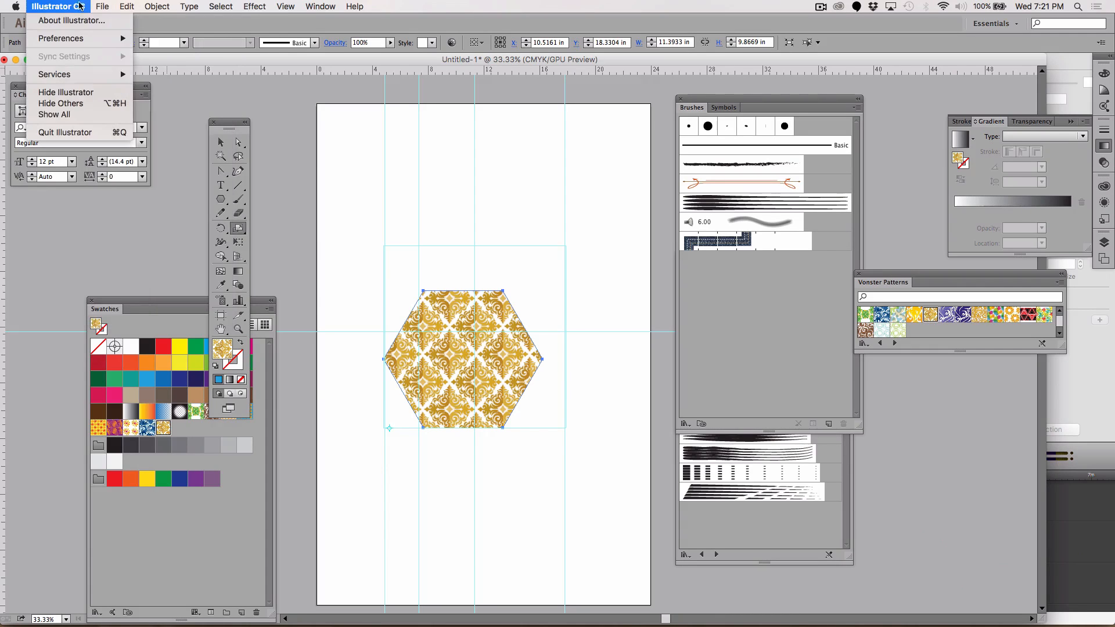
mouse_move(79, 40)
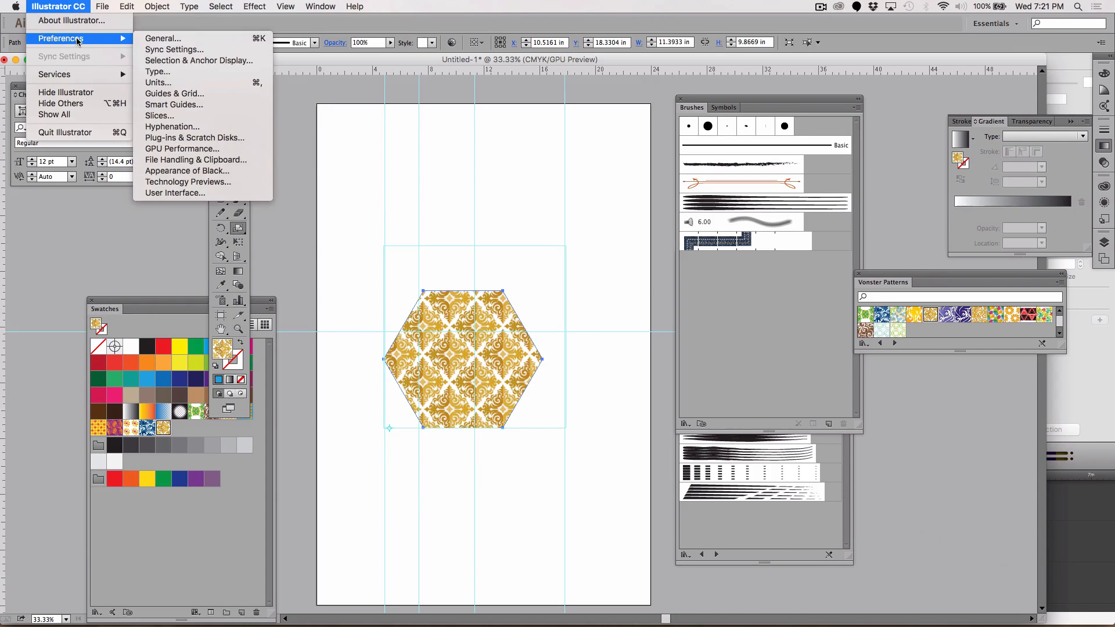
click(172, 39)
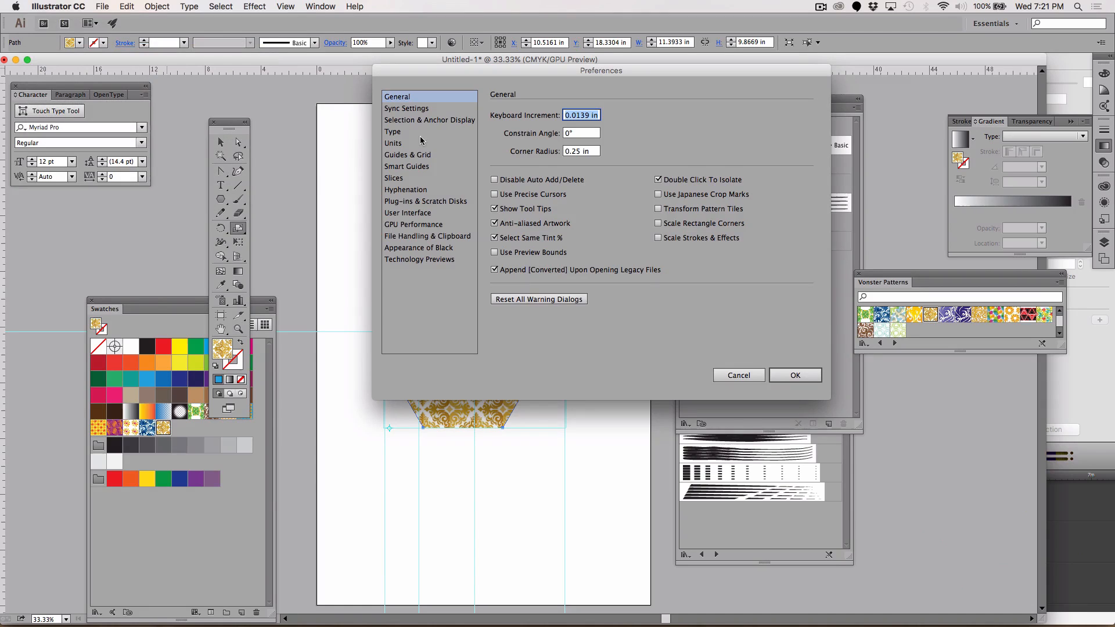
click(660, 211)
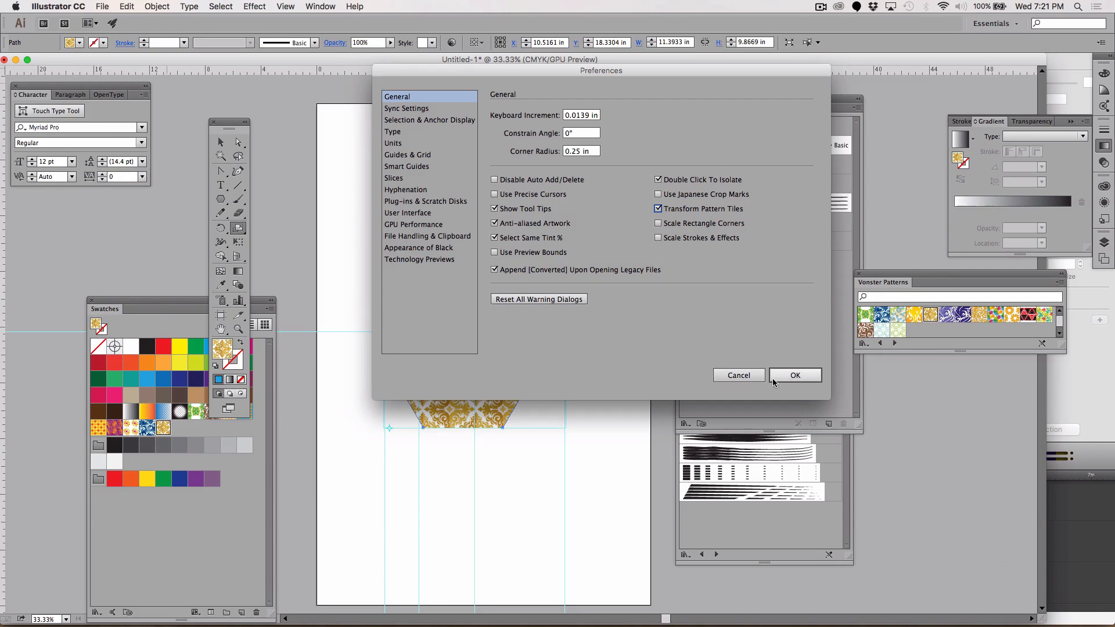
click(796, 376)
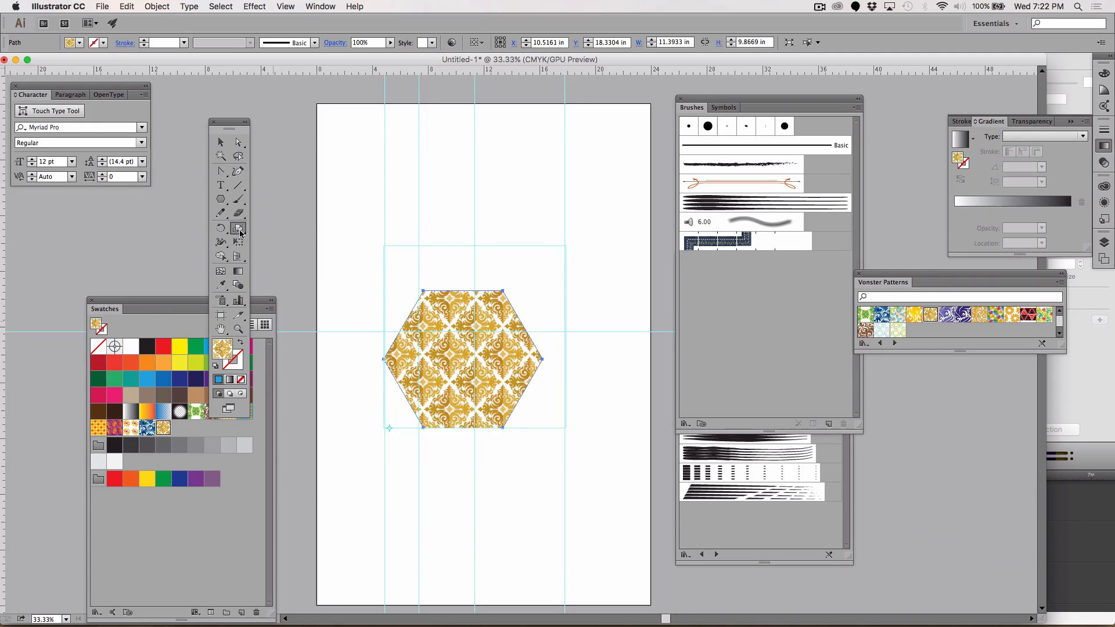
click(400, 427)
drag(487, 349, 552, 301)
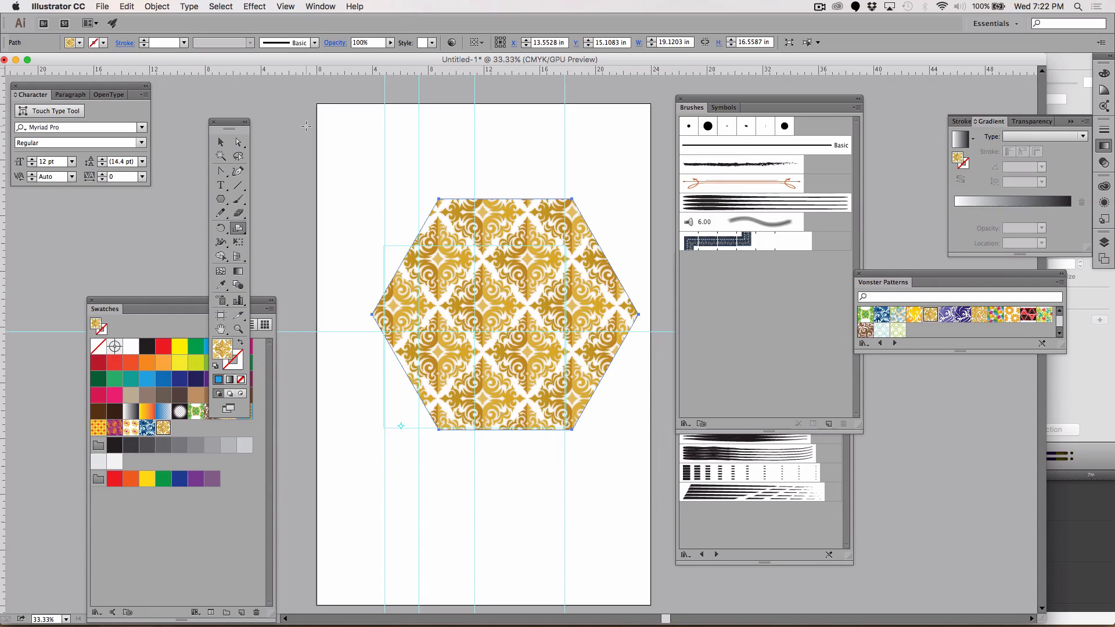
Switch Transform Pattern Tiles off and back on in the general preferences.
key(super+k)
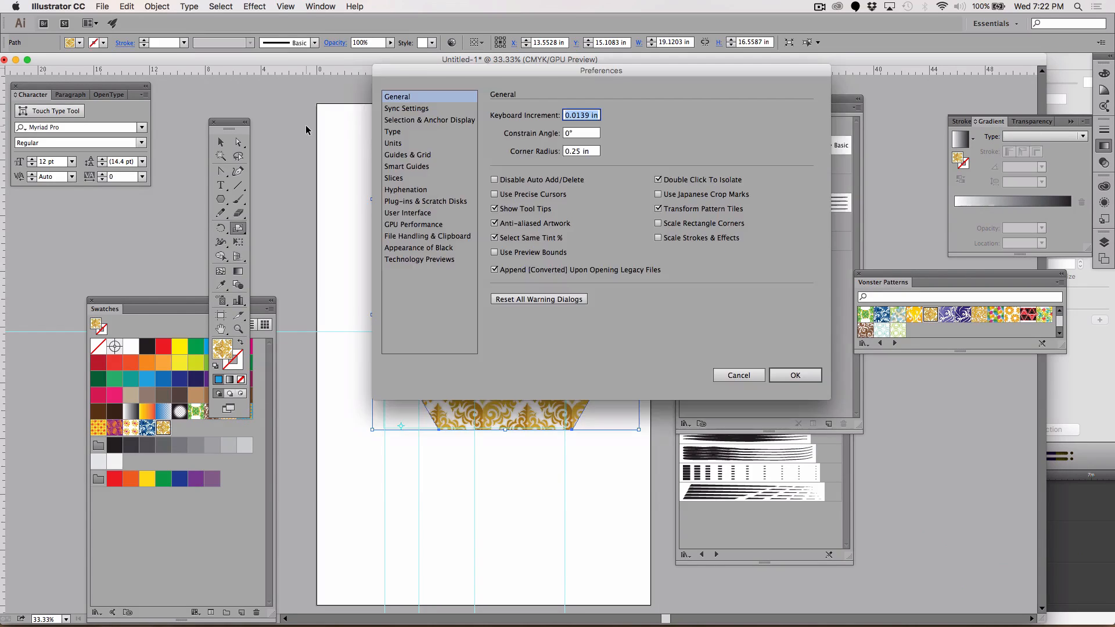
click(658, 211)
click(658, 210)
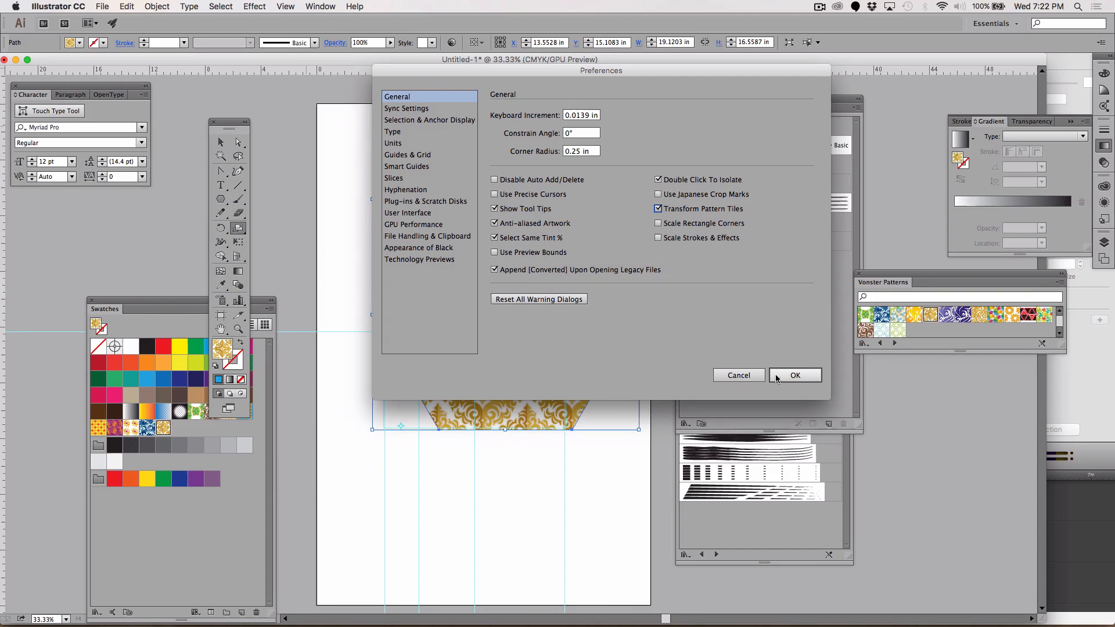
click(801, 375)
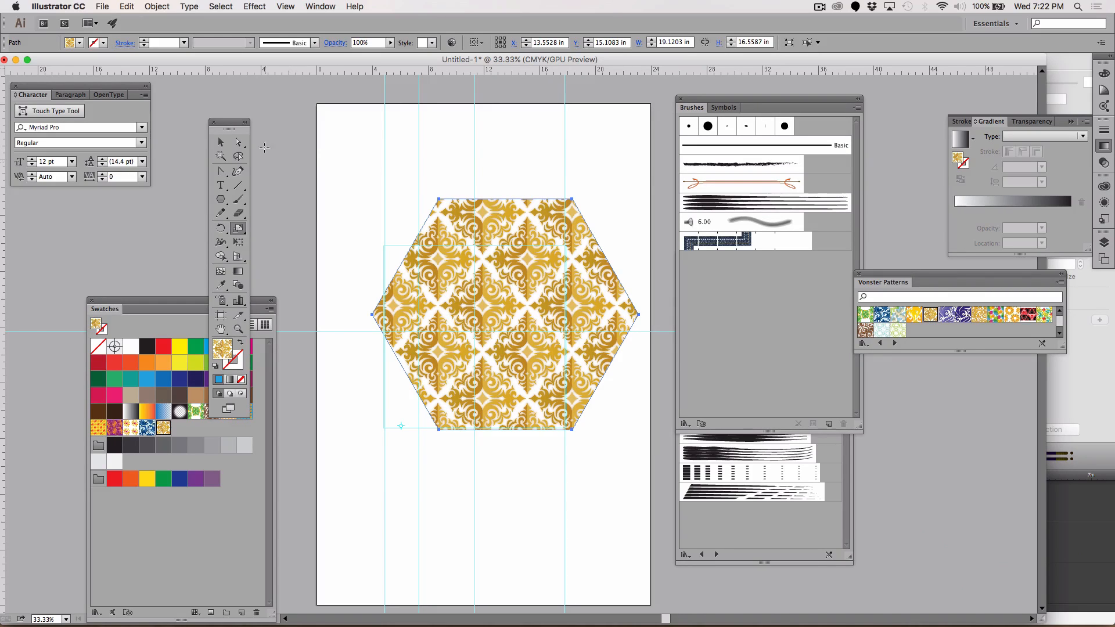
Try pulling the hexagon's upper-left anchor point up and outward, undo the distortion, and select the whole shape.
click(239, 142)
click(357, 174)
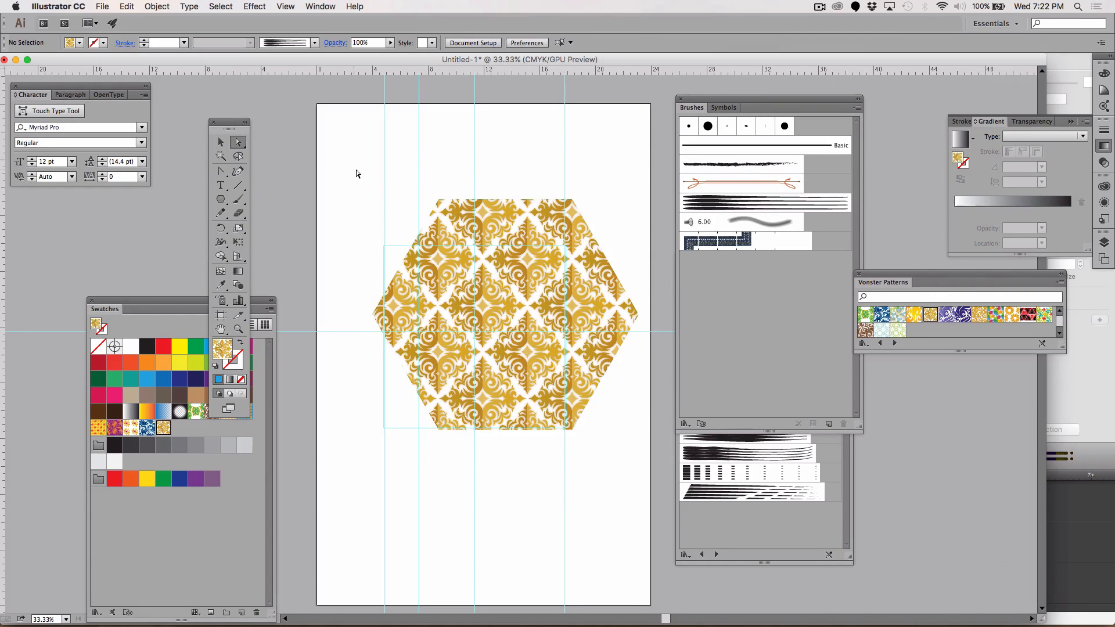
click(439, 200)
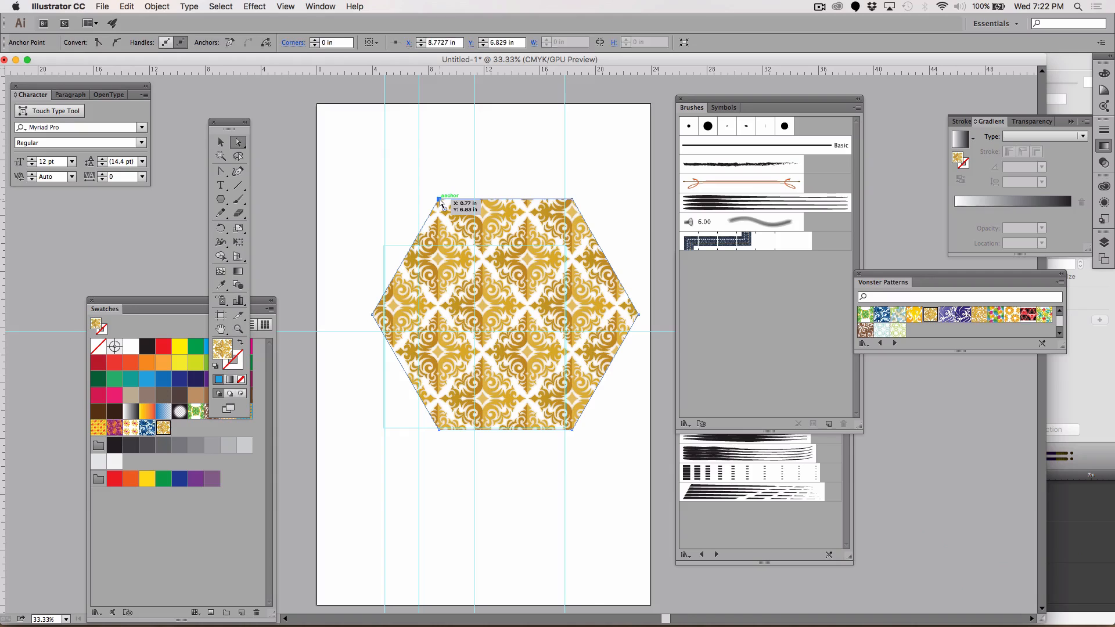
drag(440, 202, 374, 159)
key(ctrl+z)
key(ctrl+z)
key(ctrl+z)
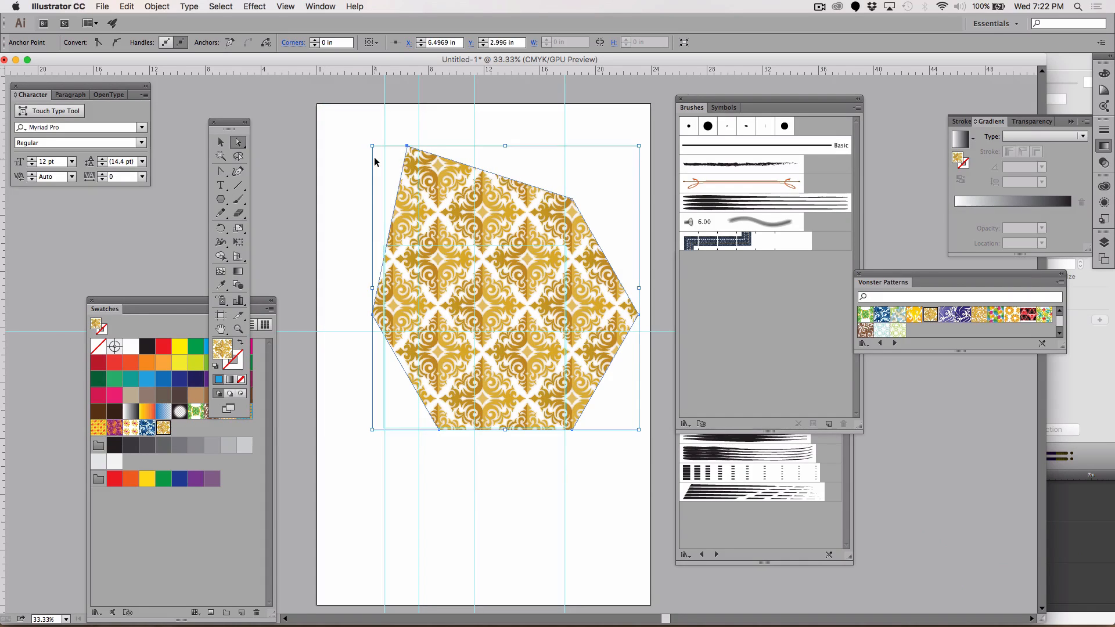
key(ctrl+a)
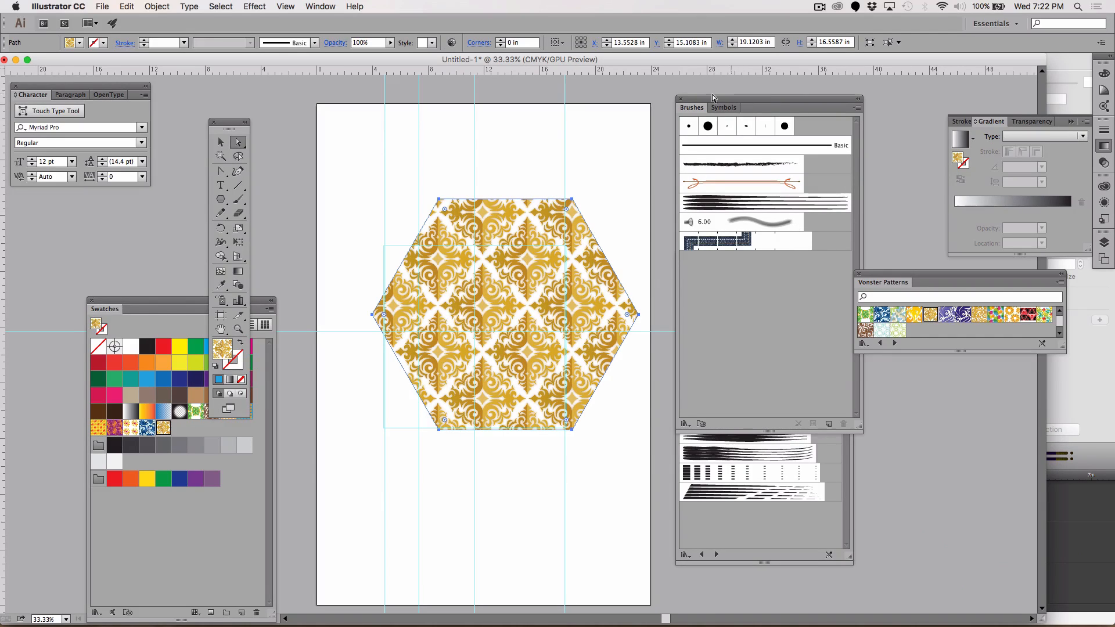
Close the brushes, place an enlarged floating layer list beside the hexagon, and expand Layer 1.
click(681, 101)
click(681, 100)
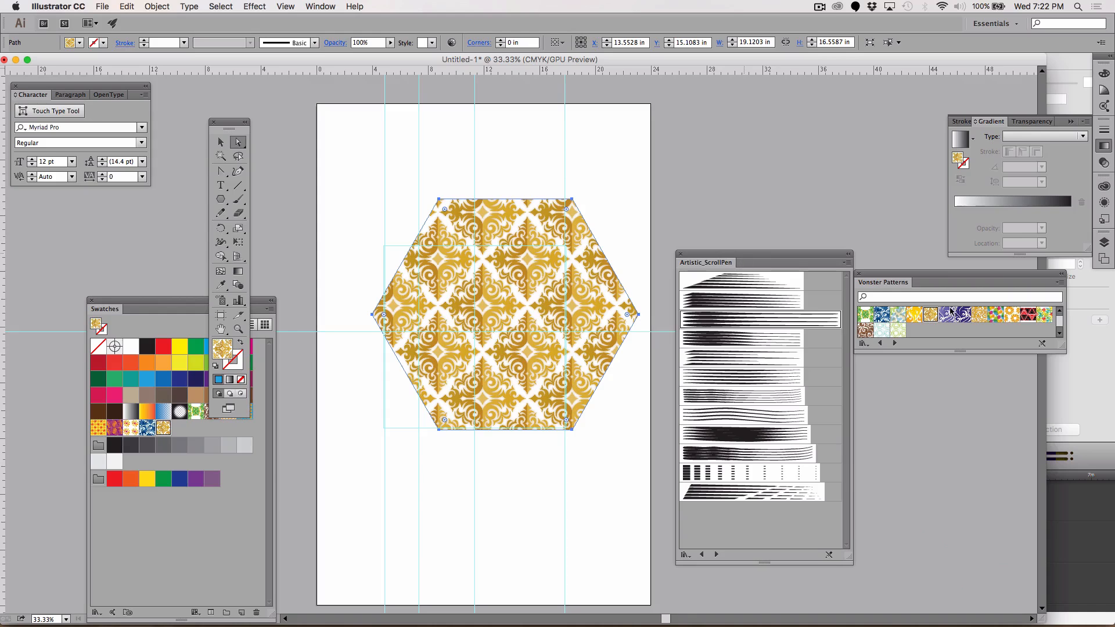
click(1104, 242)
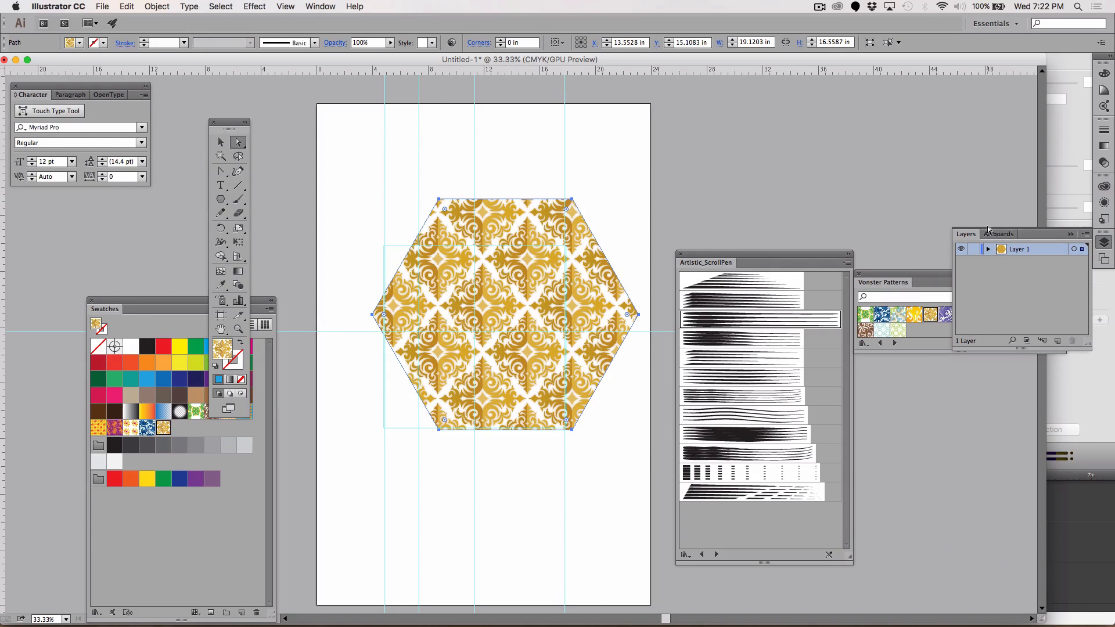
drag(966, 234, 623, 100)
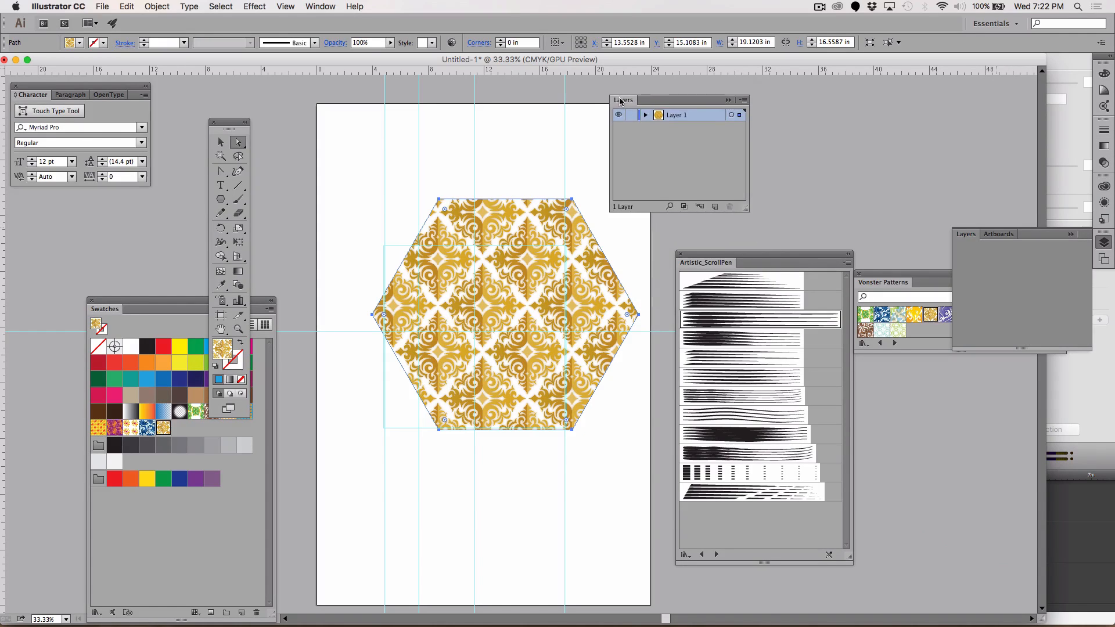
drag(744, 211, 821, 560)
click(645, 115)
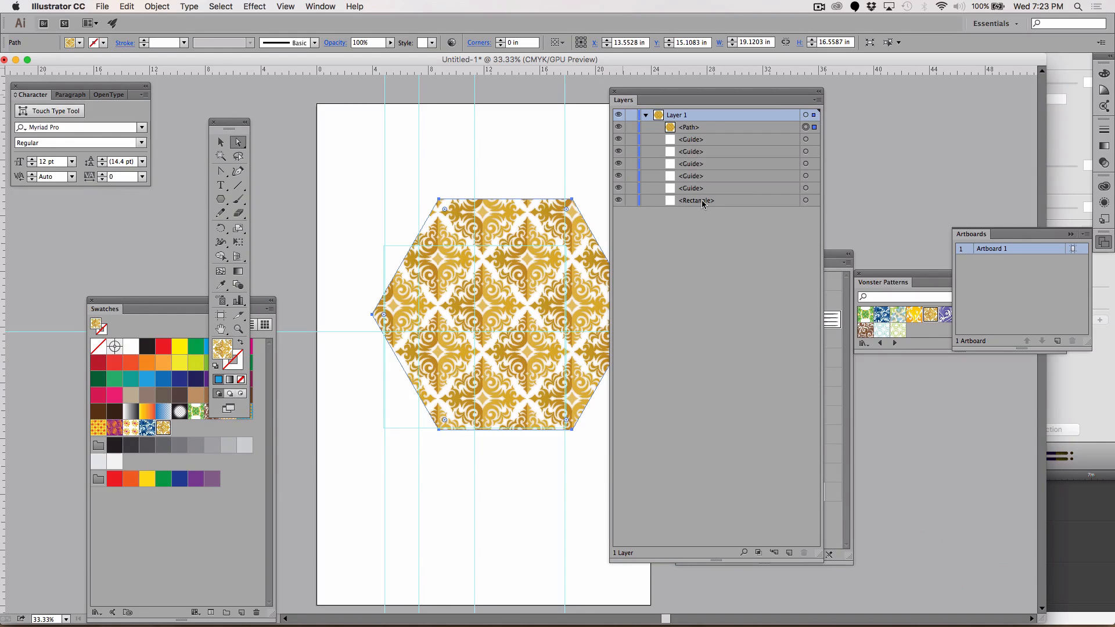
Highlight the path, guide and rectangle entries of Layer 1 in turn, ending on the first guide.
click(690, 129)
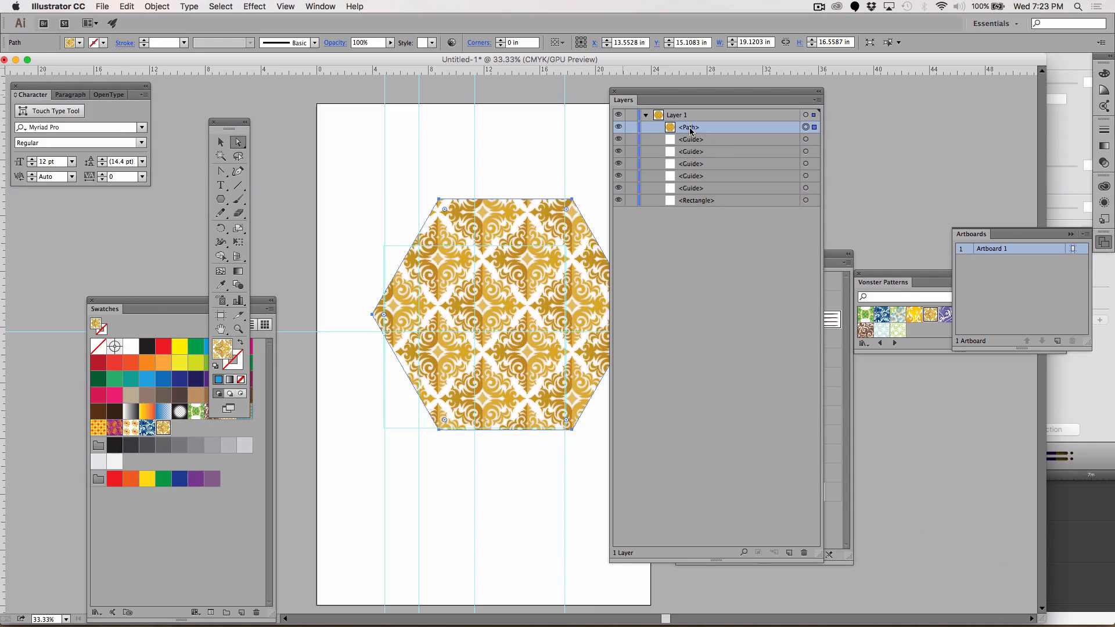
click(699, 140)
click(700, 201)
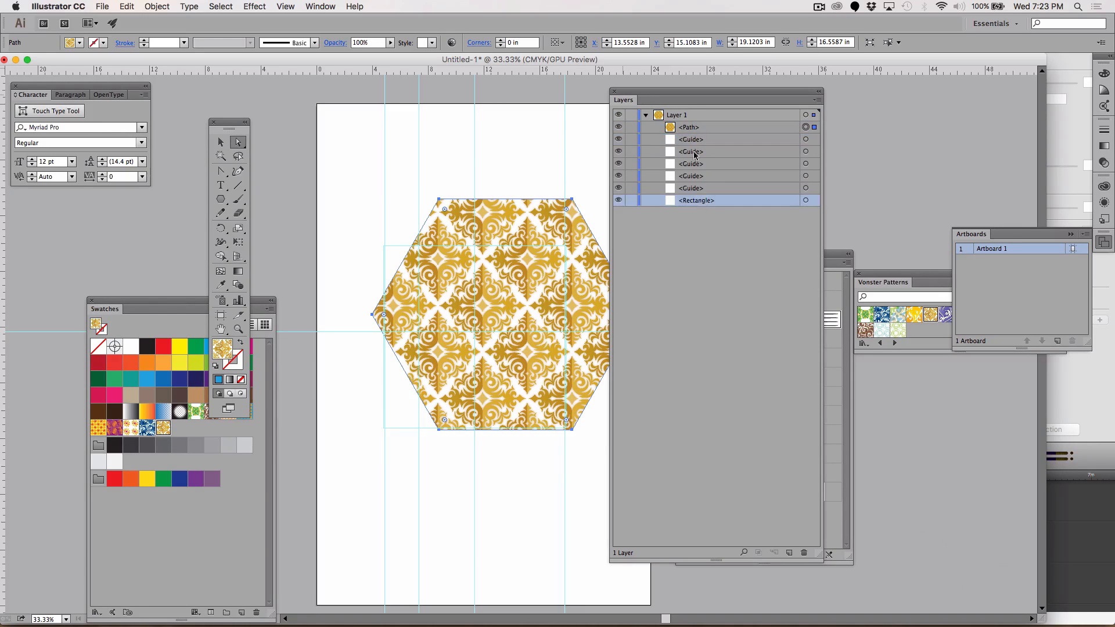
click(692, 140)
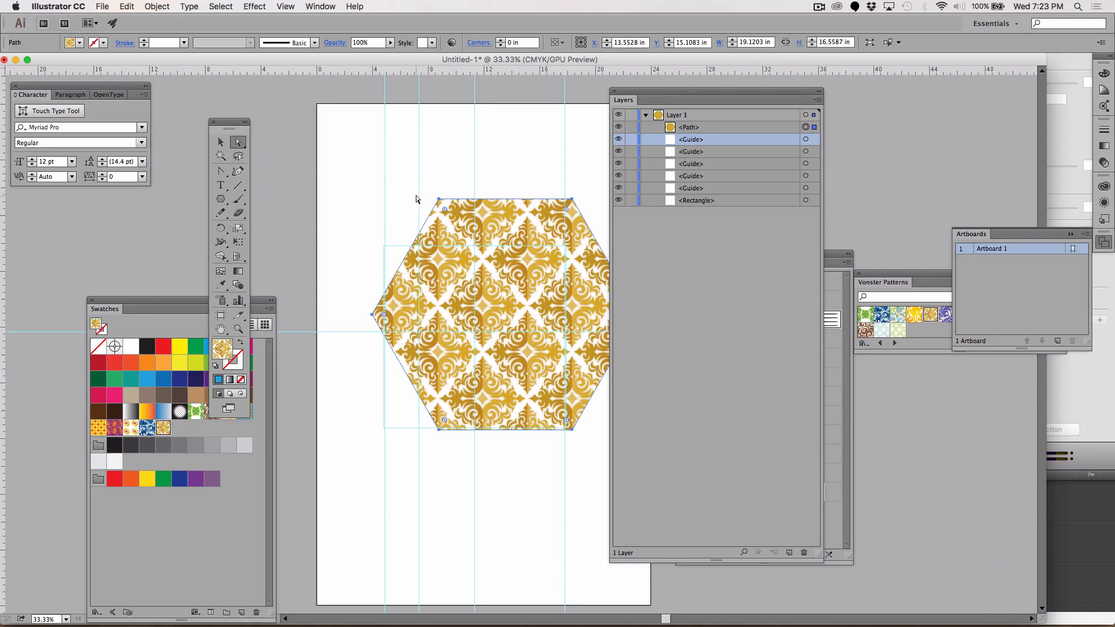
Expand the patterned hexagon with only its fill included.
click(221, 141)
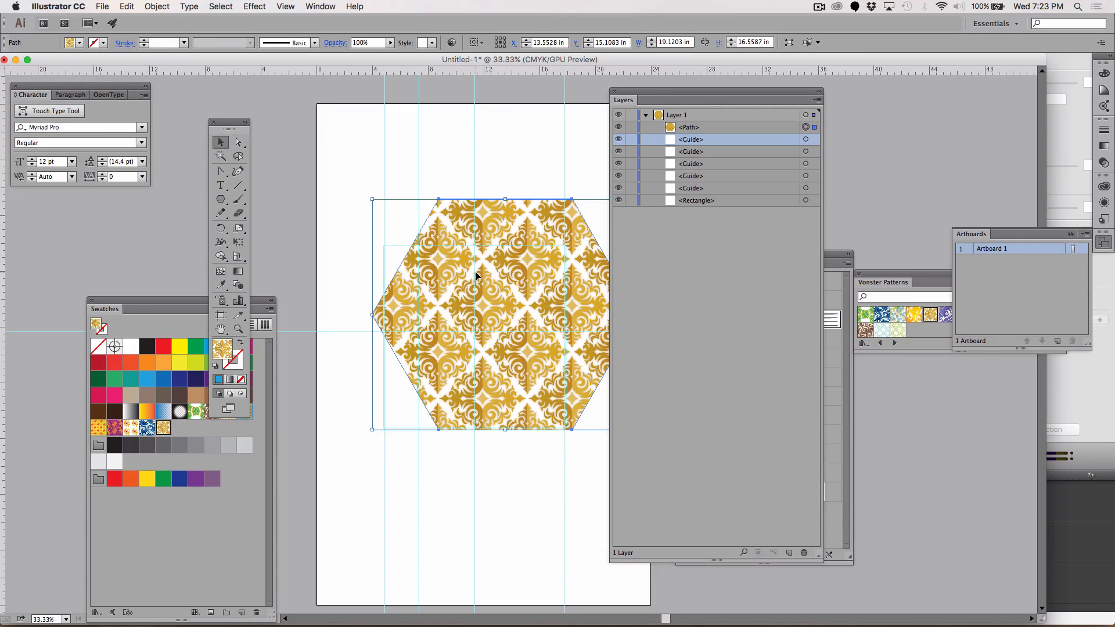
click(158, 6)
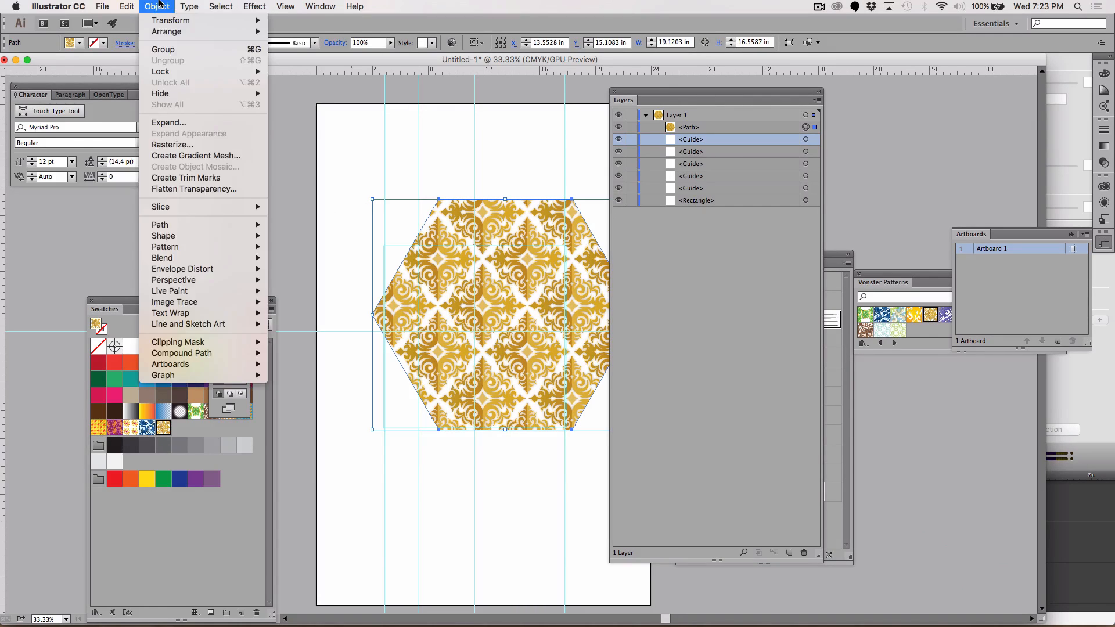
click(200, 123)
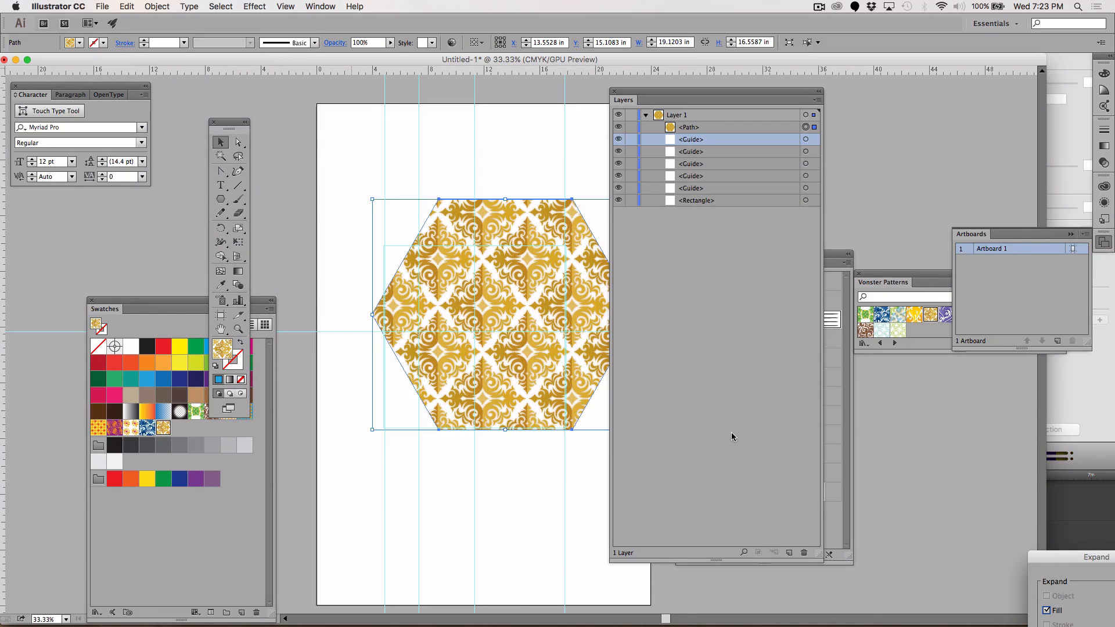
drag(1063, 560, 851, 178)
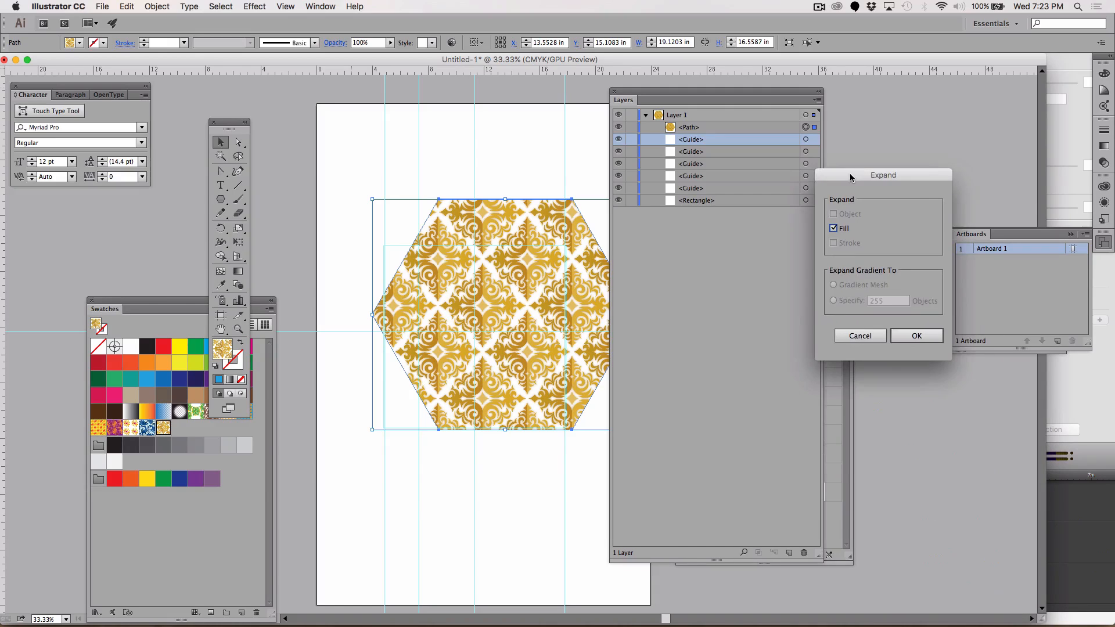
click(916, 335)
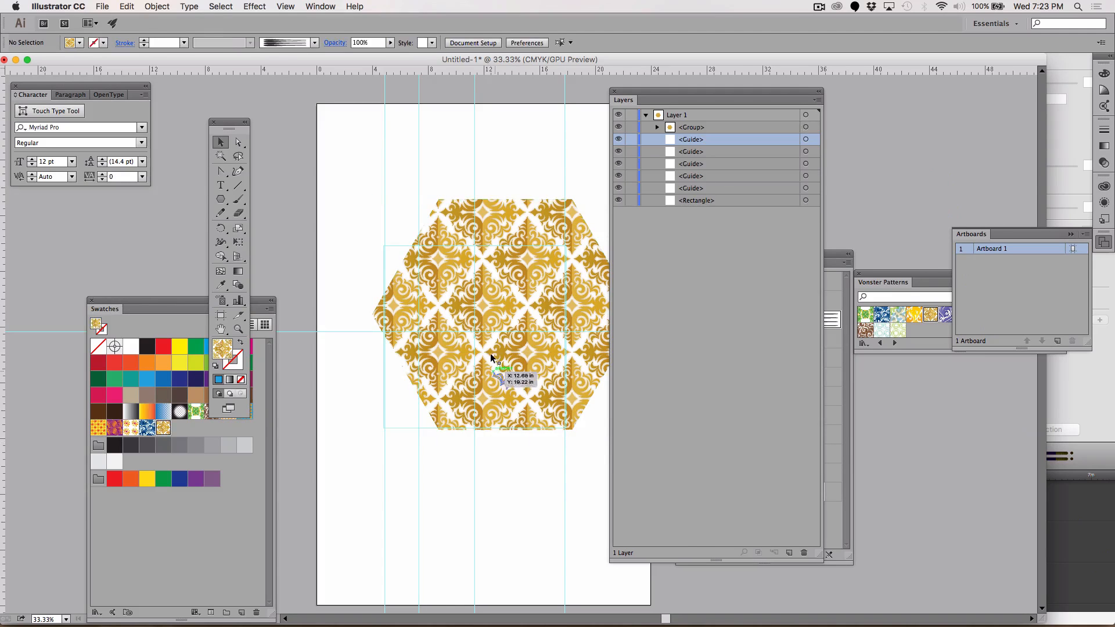
Move the layer list clear of the hexagon and expand the group's fill, with gradients expanded to 255 objects.
drag(649, 98, 703, 100)
click(156, 6)
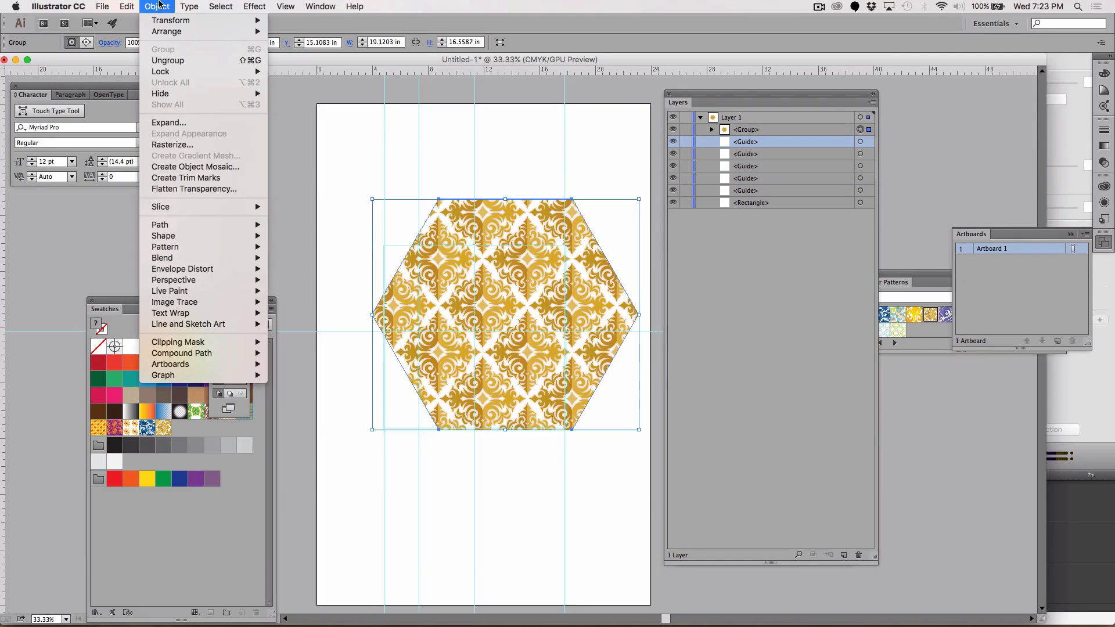
click(165, 124)
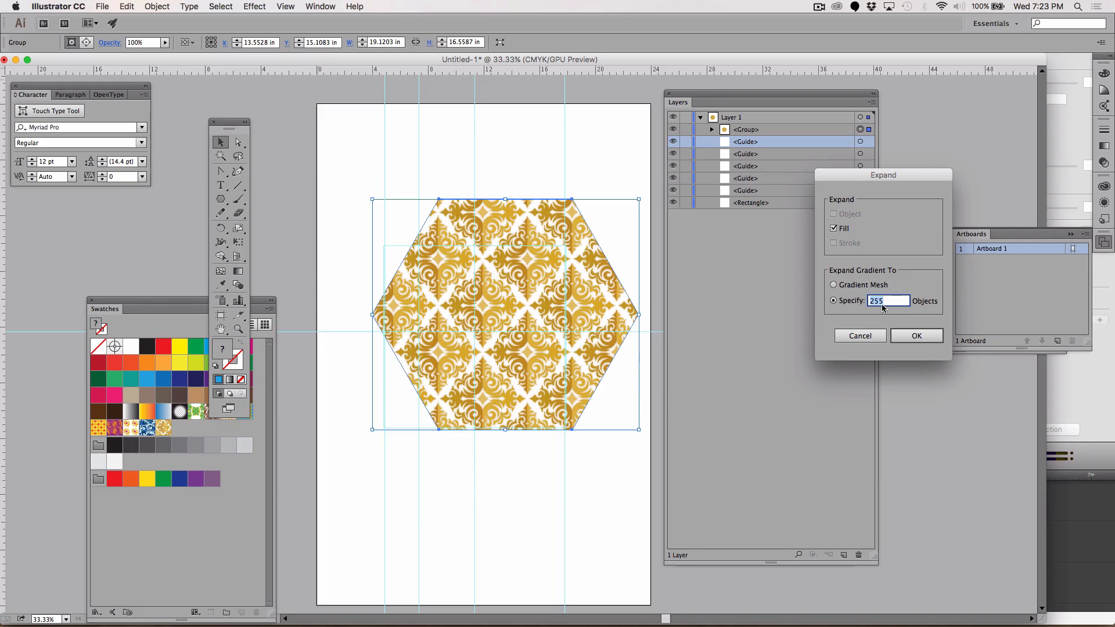
click(907, 341)
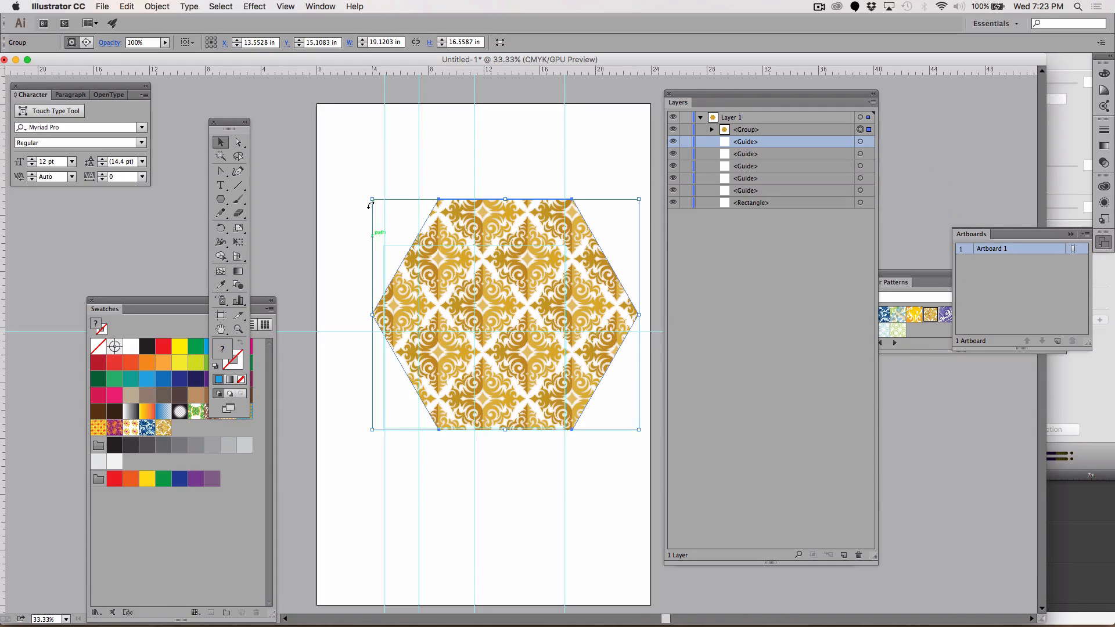
Directly select individual ornament pieces inside the expanded pattern to inspect their paths, and clear the selection.
click(238, 143)
click(380, 159)
click(447, 256)
click(452, 262)
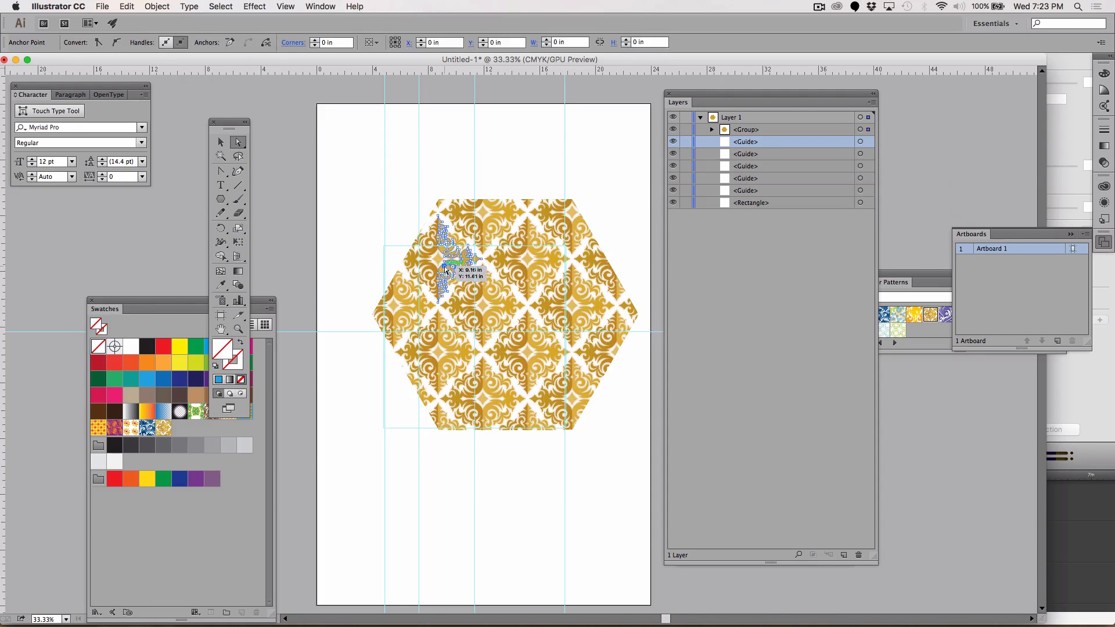
click(487, 306)
click(455, 305)
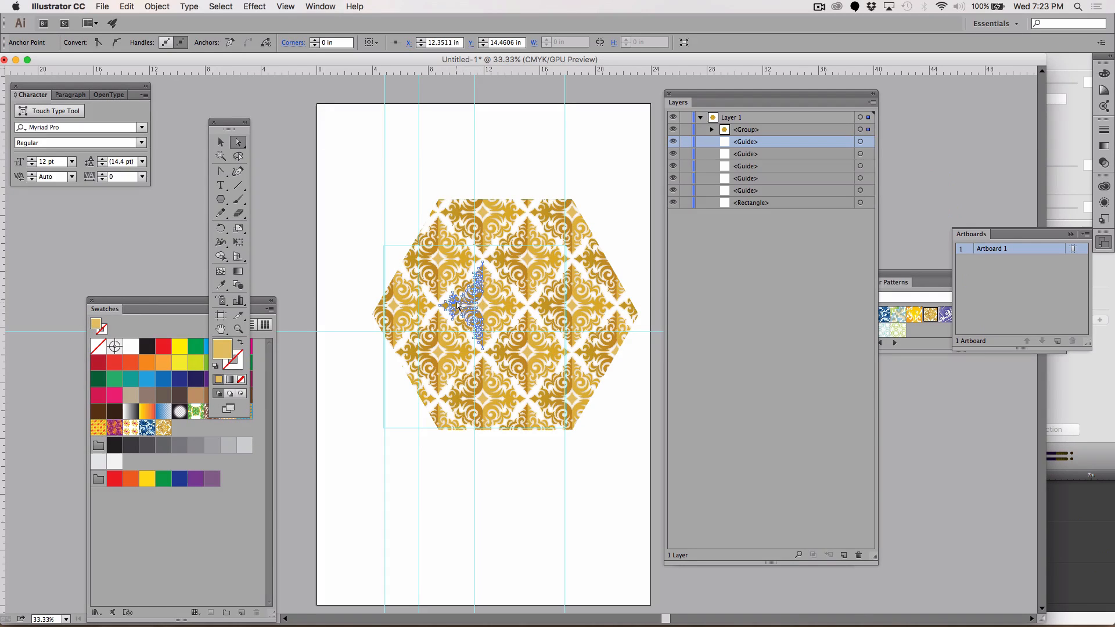
click(525, 307)
drag(525, 310, 563, 333)
click(573, 488)
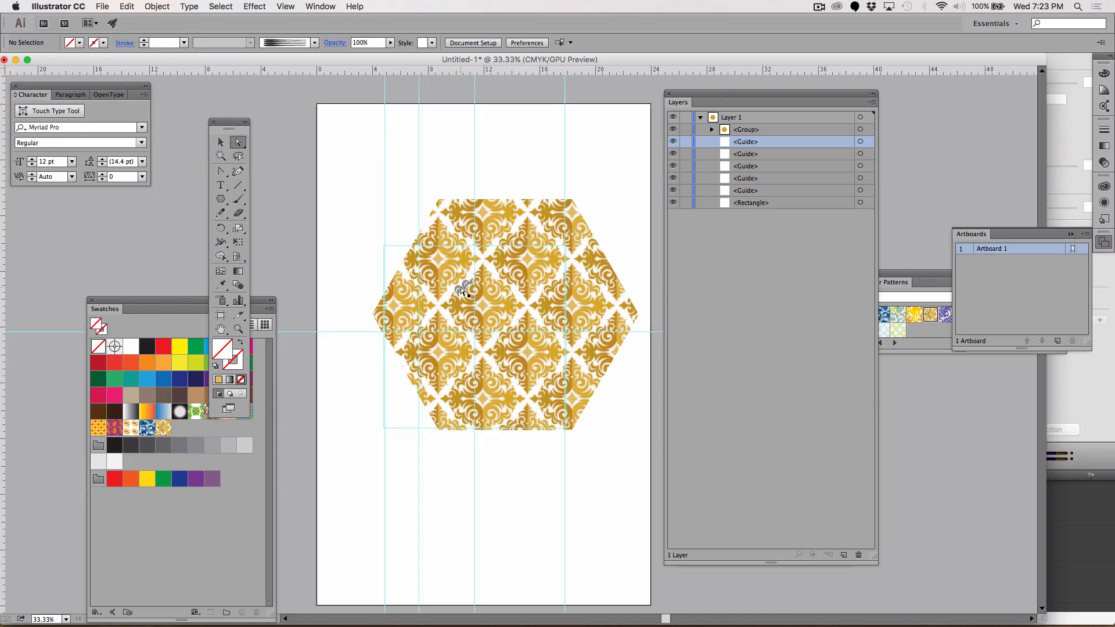
Release the clipping mask of the expanded hexagon pattern group.
key(z)
drag(400, 254, 574, 394)
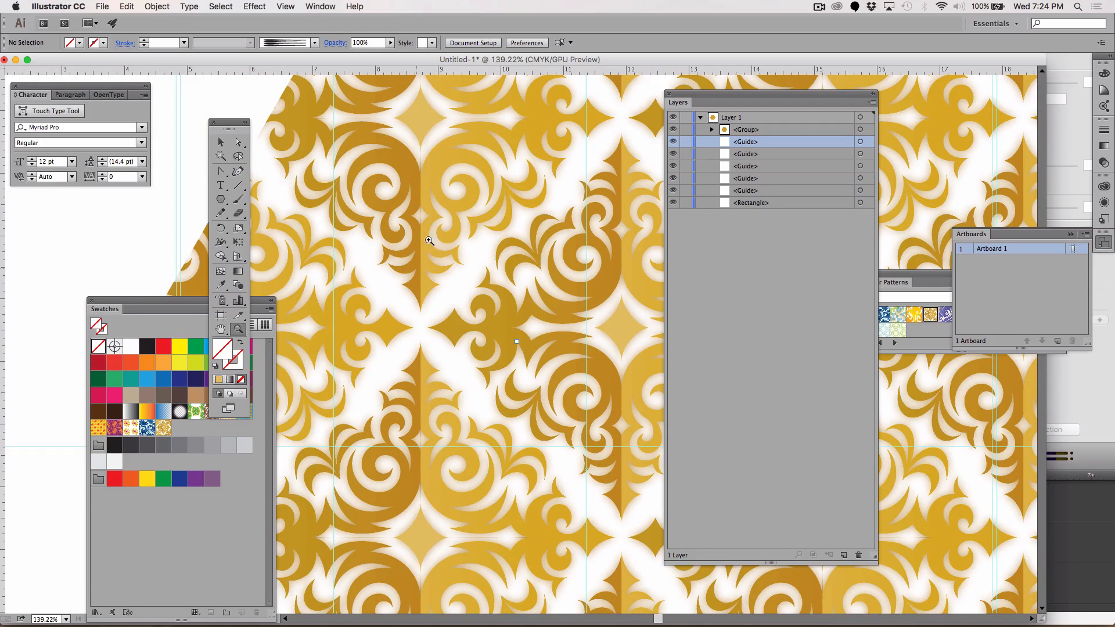
click(435, 240)
scroll(434, 240, right, 1)
scroll(435, 240, down, 1)
scroll(435, 240, right, 1)
scroll(435, 240, down, 1)
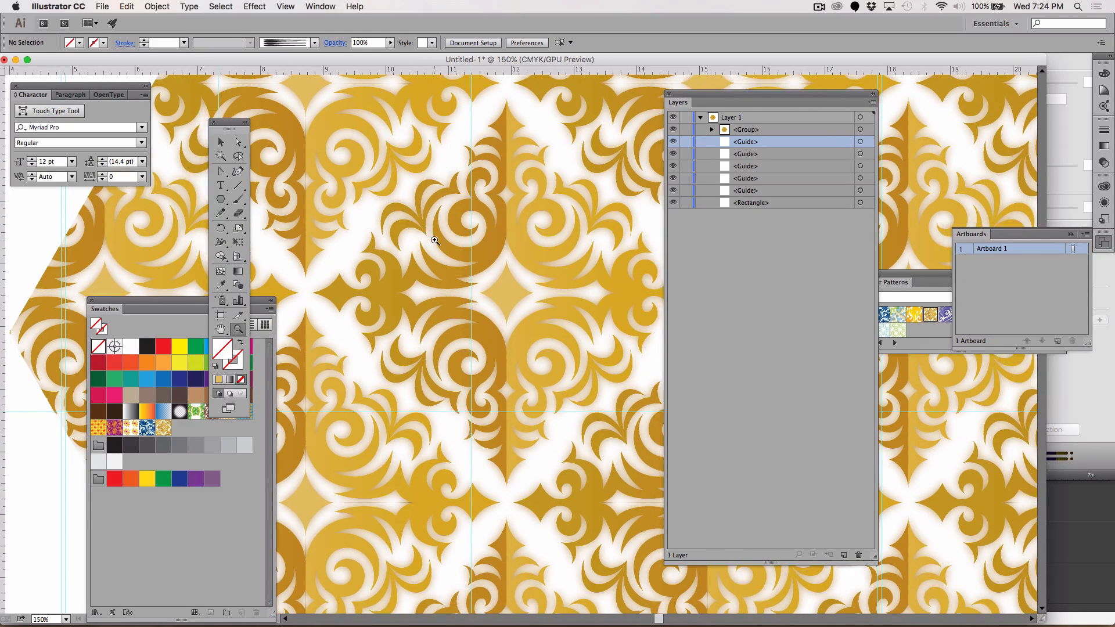
click(239, 143)
click(221, 143)
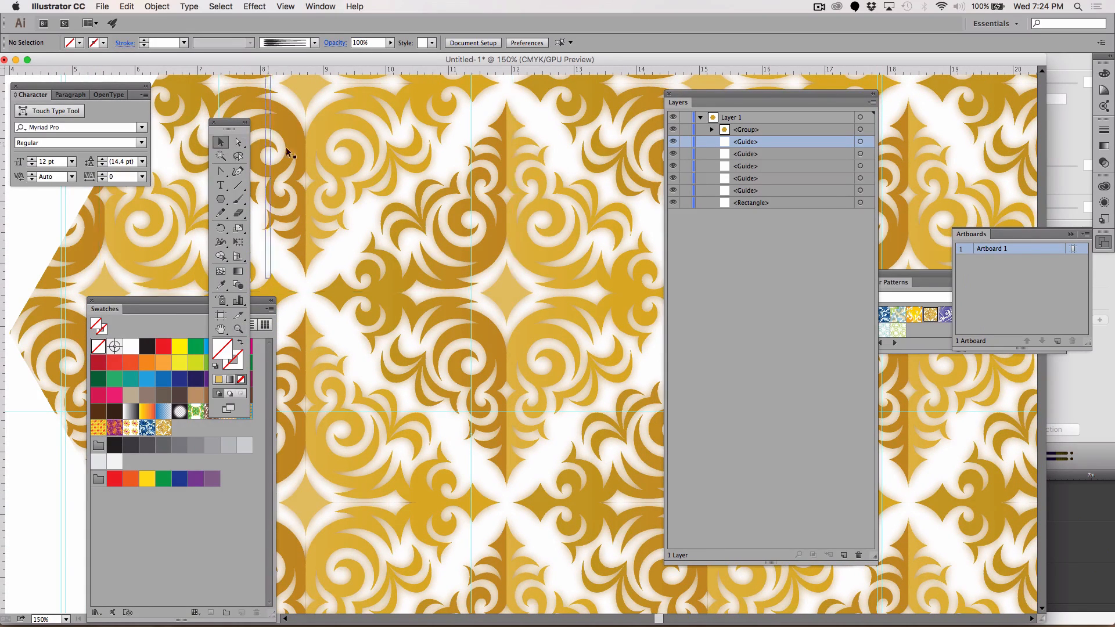
click(313, 170)
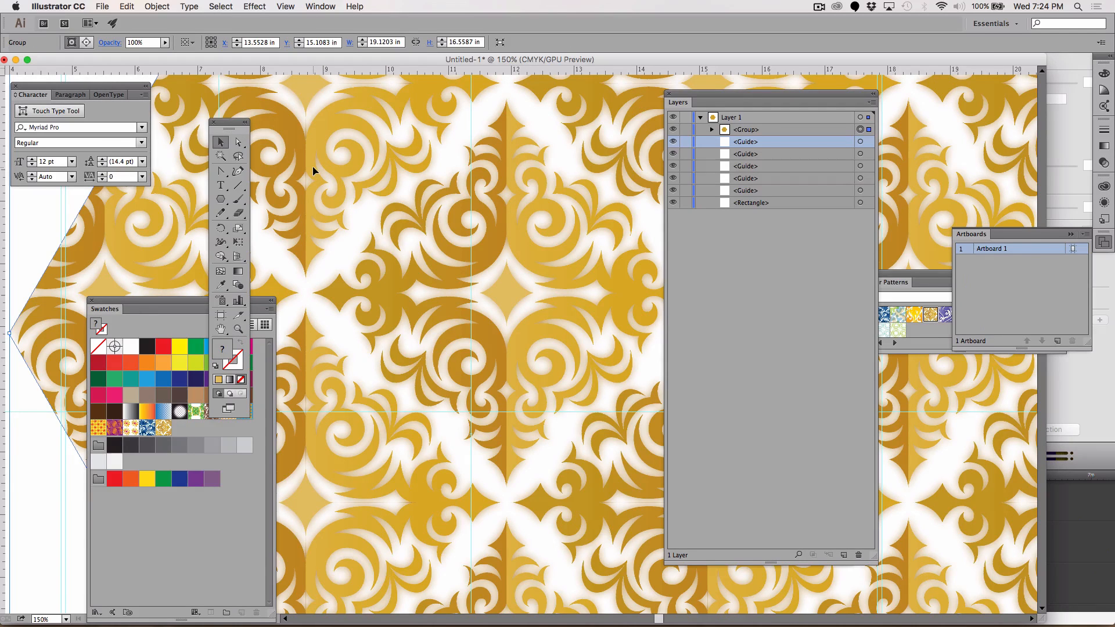
click(169, 6)
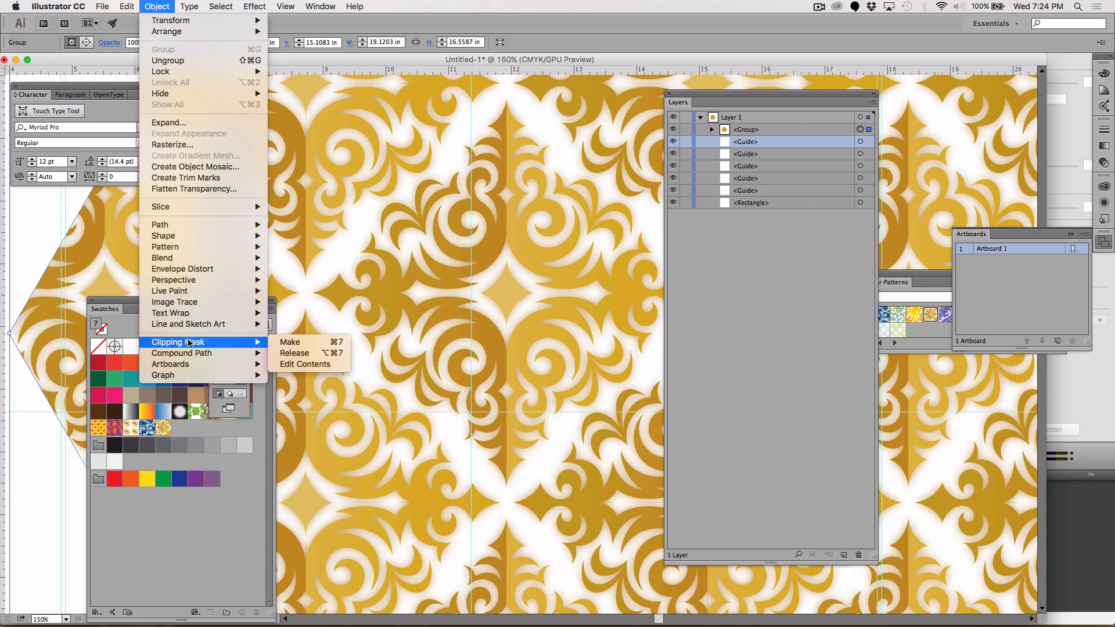
click(292, 354)
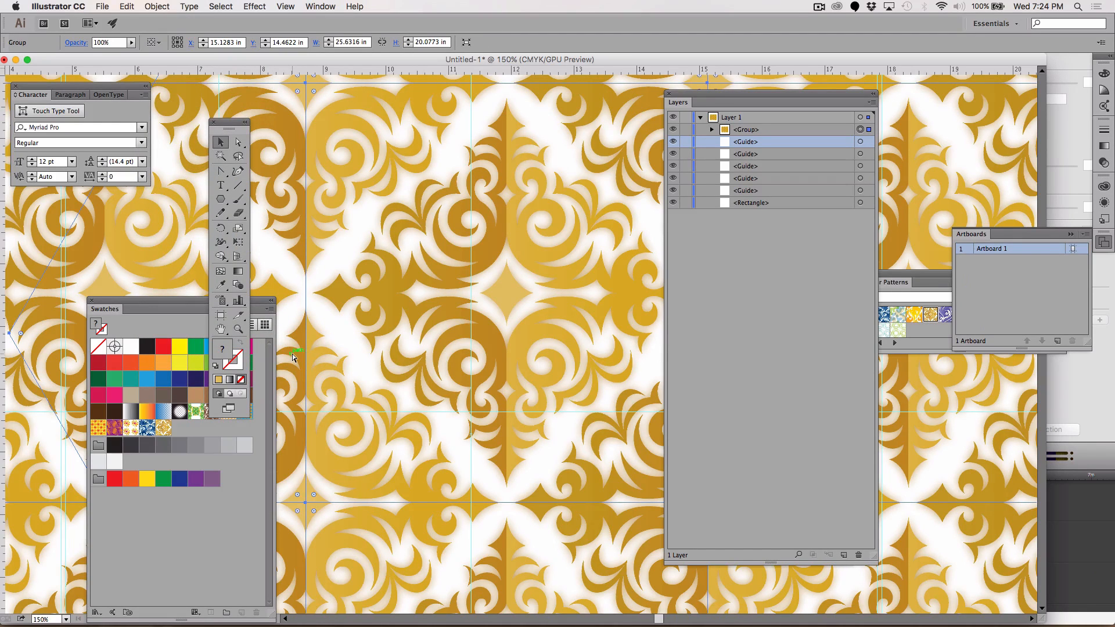
Examine the whole unmasked pattern block with its tile outlines hidden and shown, leaving the group selected.
key(super+minus)
key(super+minus)
key(super+minus)
key(super+minus)
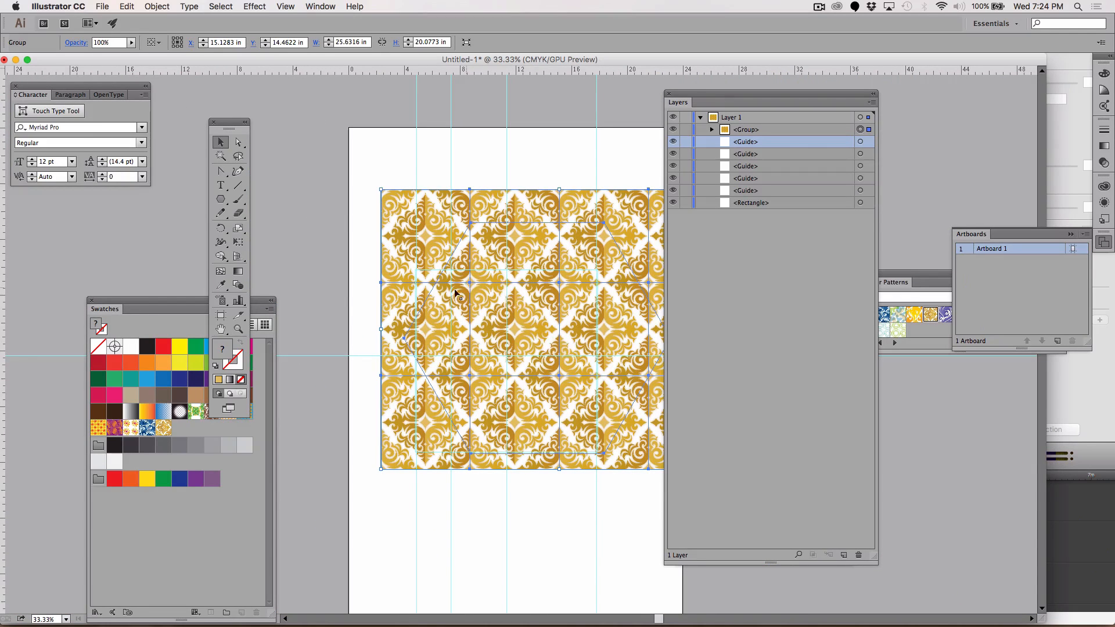
click(238, 142)
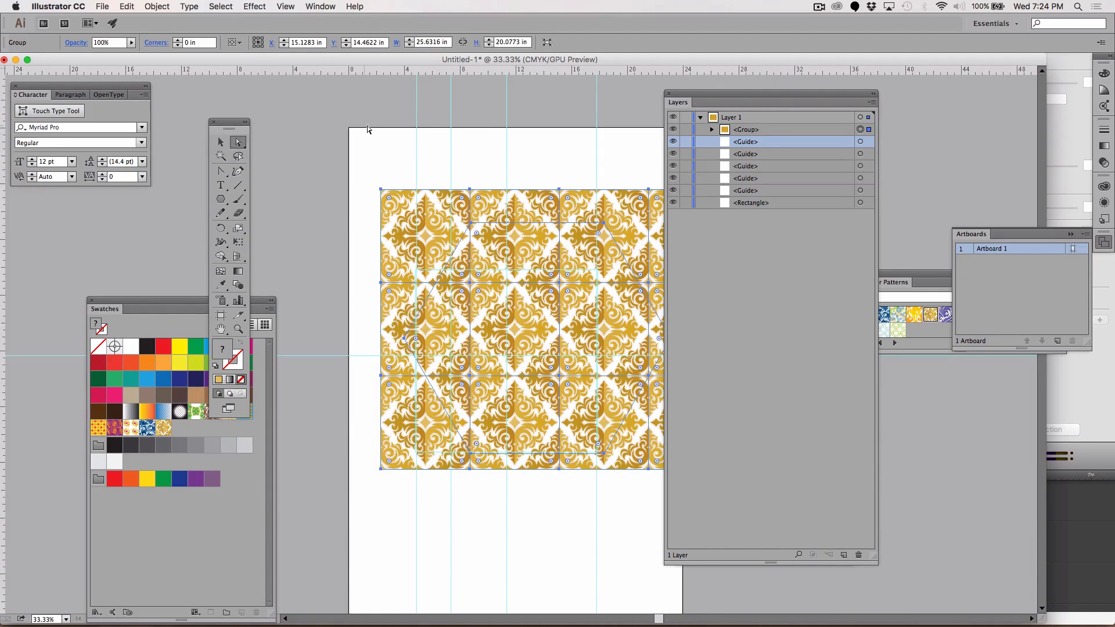
click(330, 138)
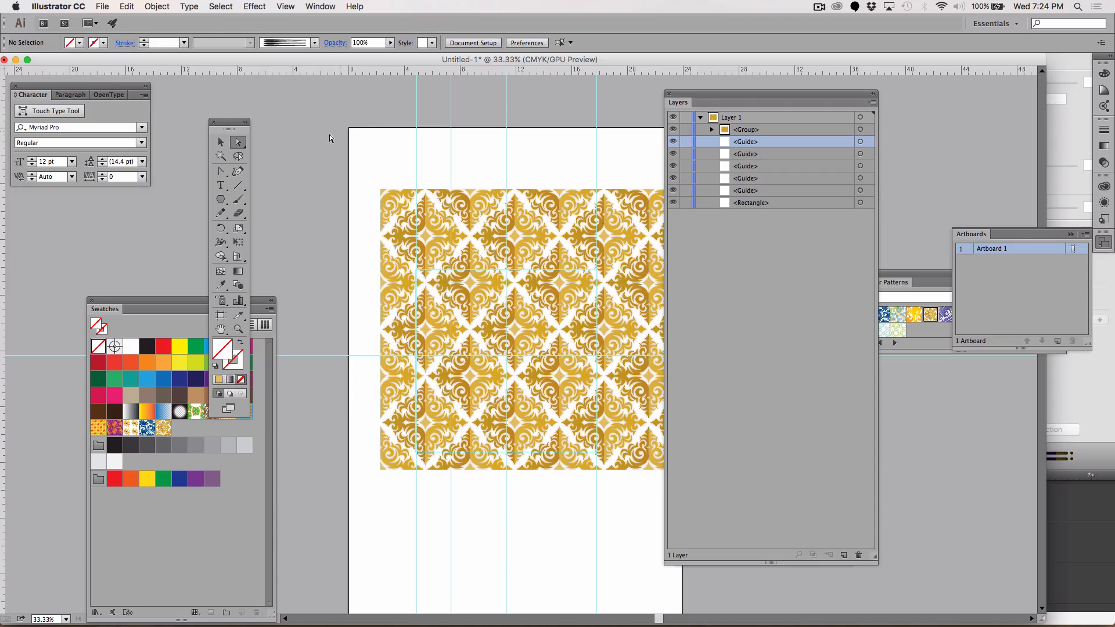
click(220, 143)
click(503, 356)
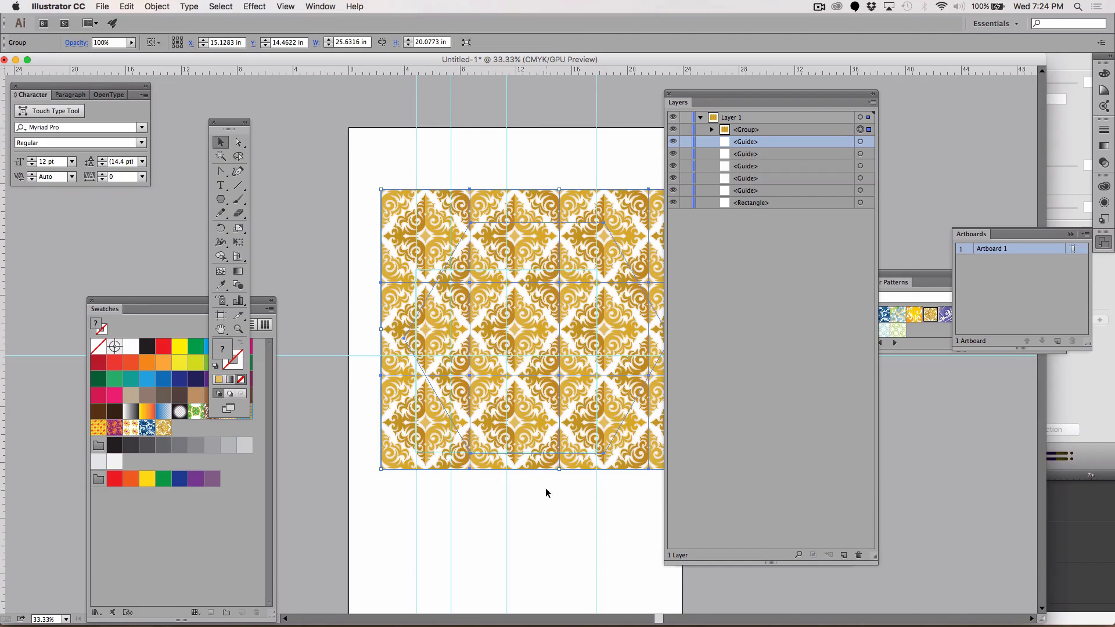
Draw a red rectangle about 7.36 by 15.13 in over the pattern, its right edge along one central tile's left boundary.
key(super+equal)
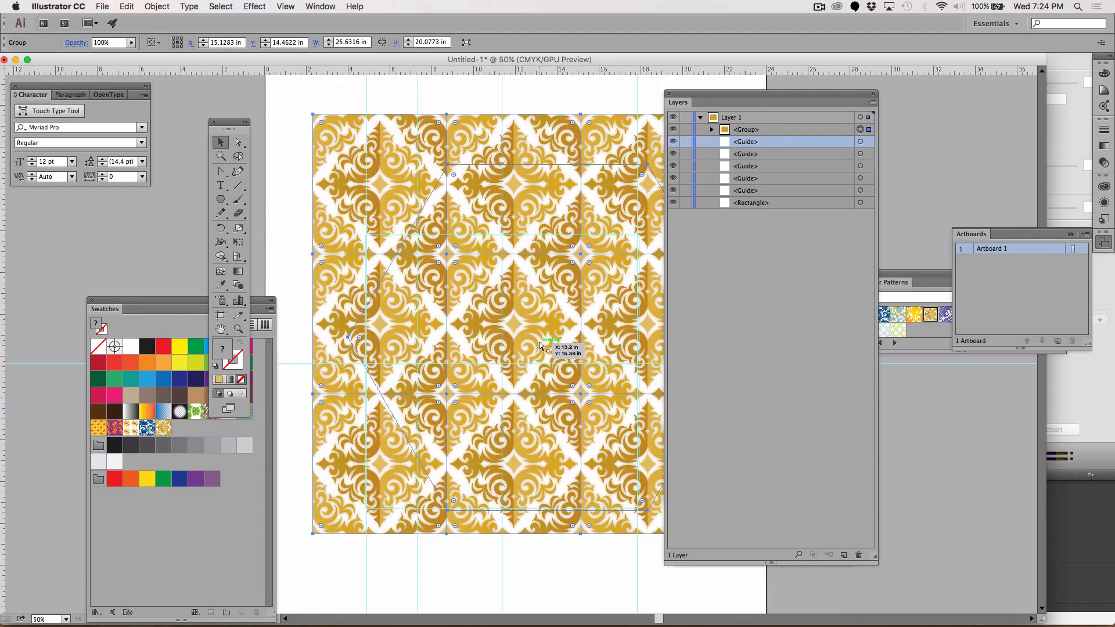
key(super+equal)
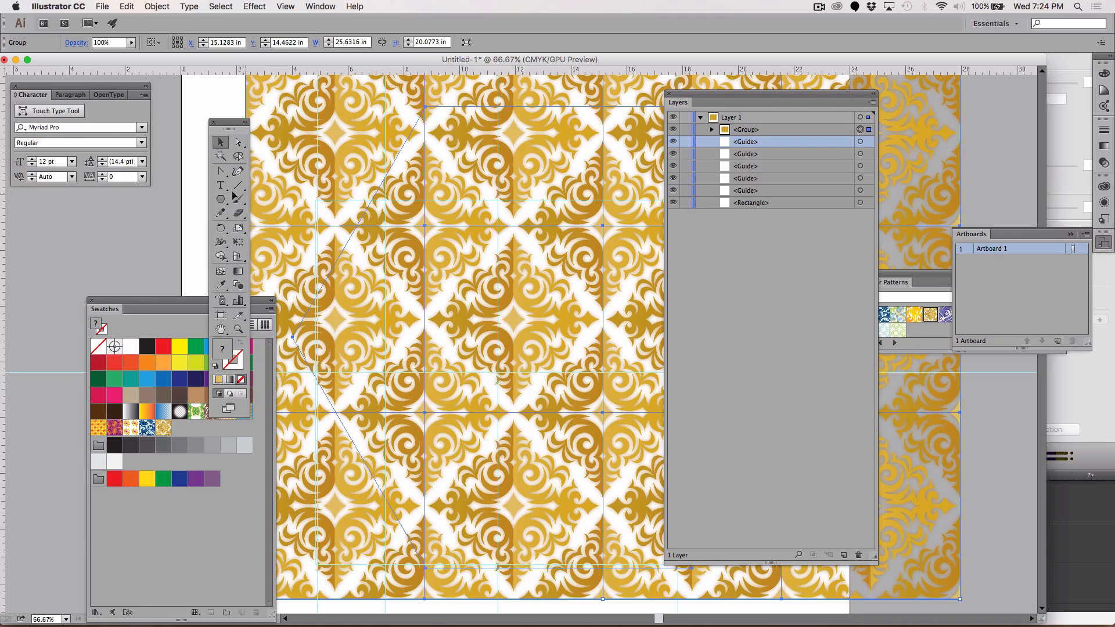
drag(223, 199, 262, 203)
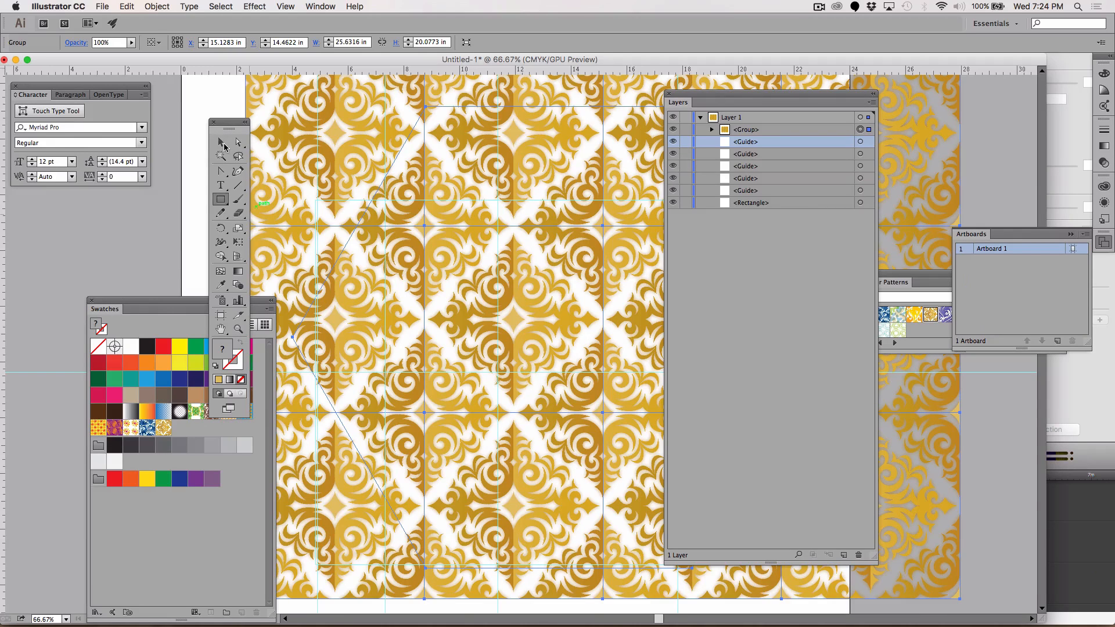
click(223, 144)
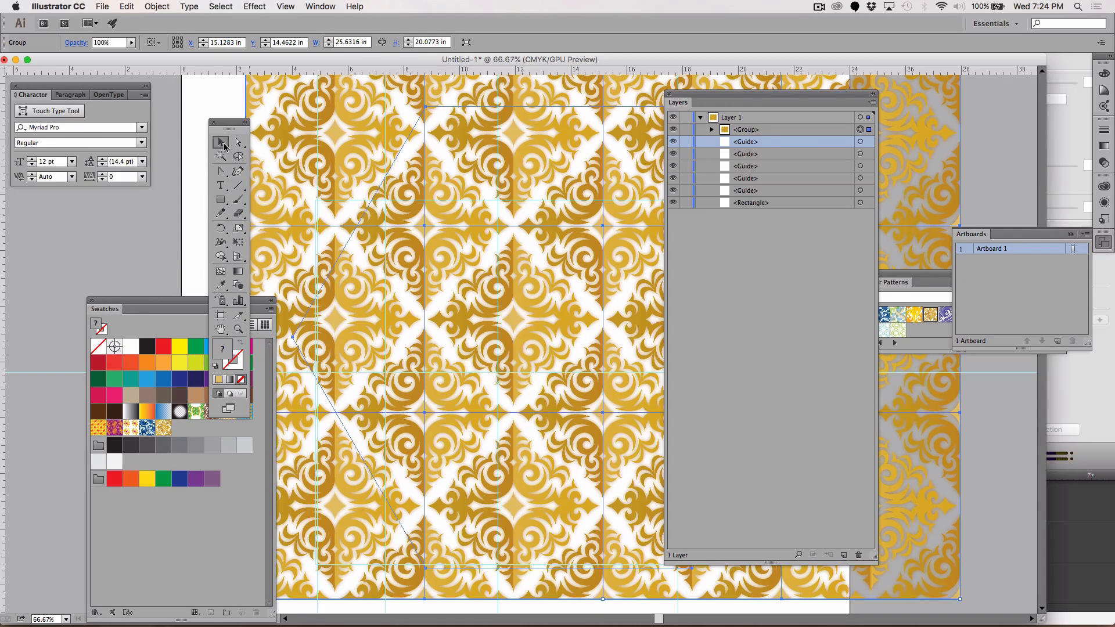
click(188, 247)
click(221, 199)
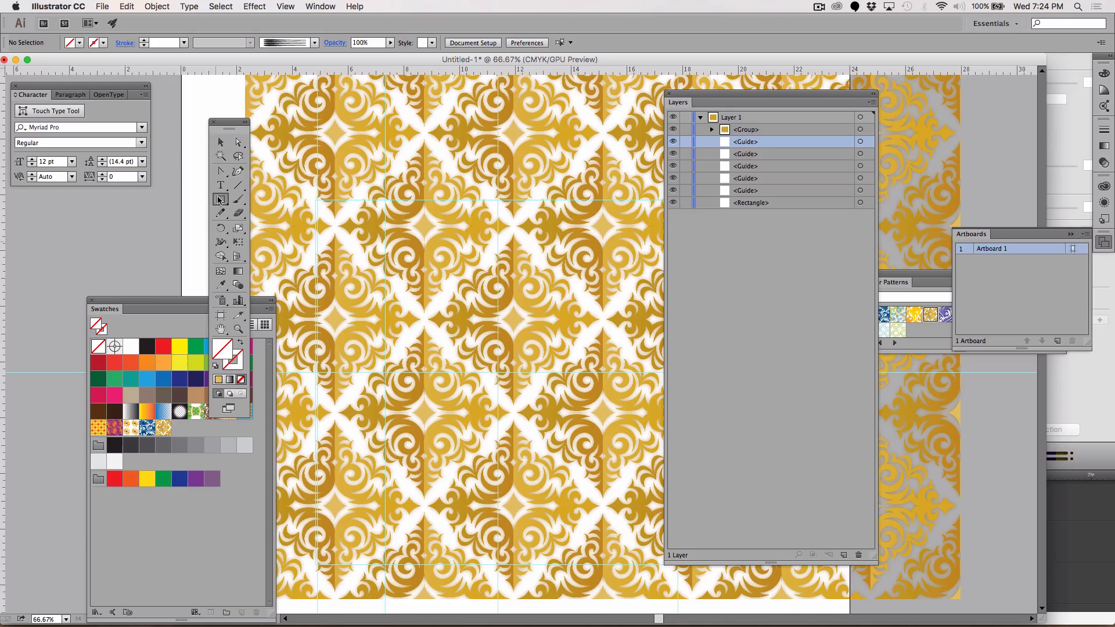
click(163, 346)
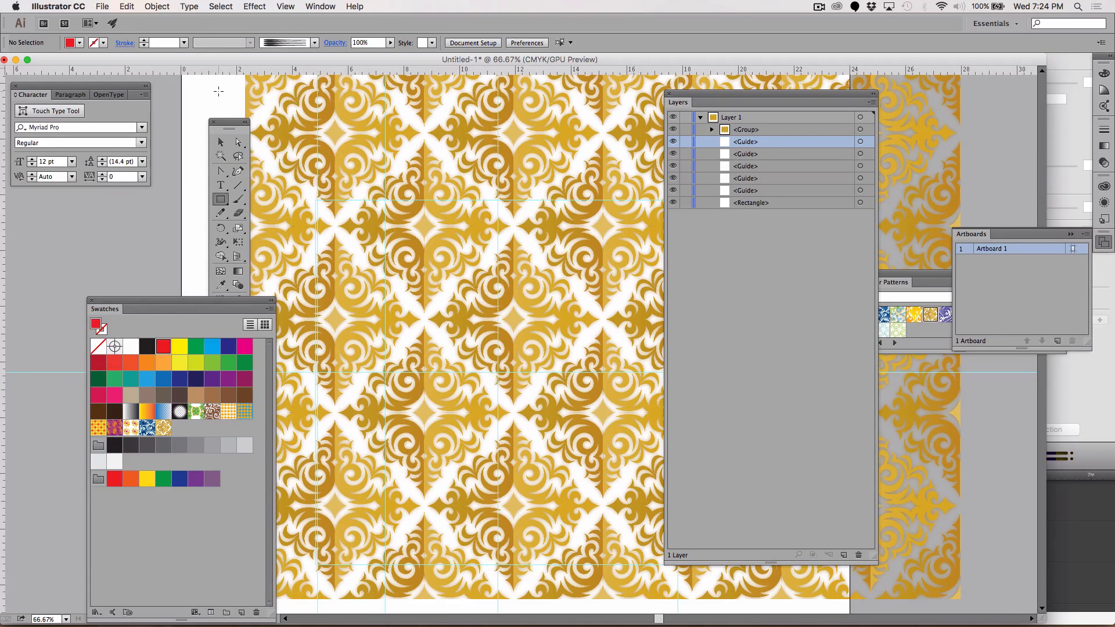
drag(219, 91, 424, 512)
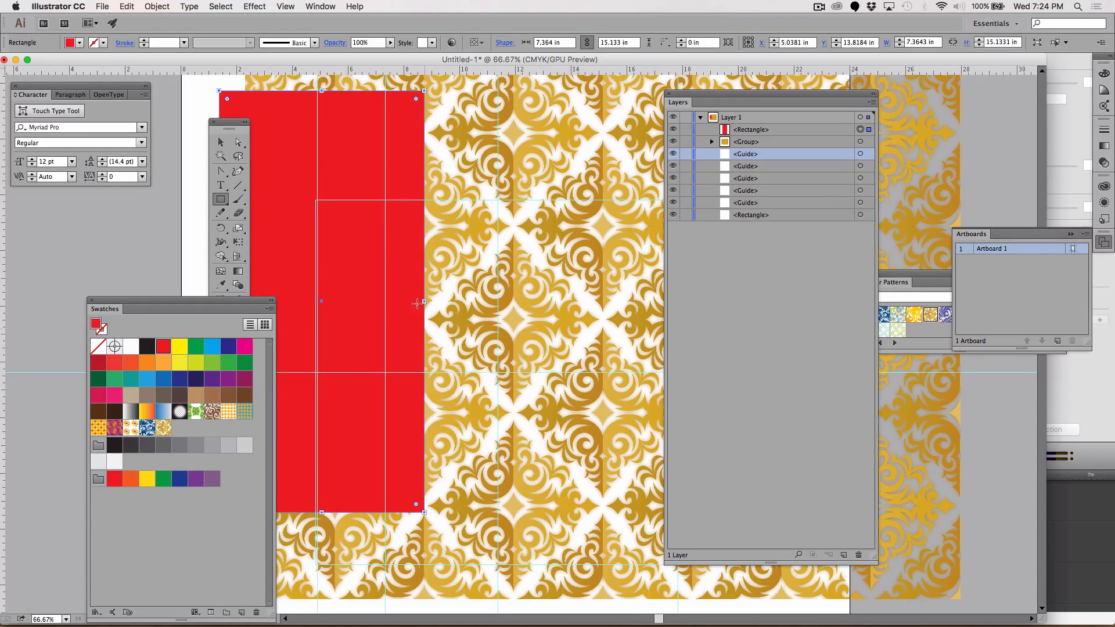
Cover the tile's surroundings with red rectangles of about 9.5 × 2.3 in above, 9.9 × 4.5 in below and 2.7 × 10.2 in on the right.
drag(361, 160, 625, 224)
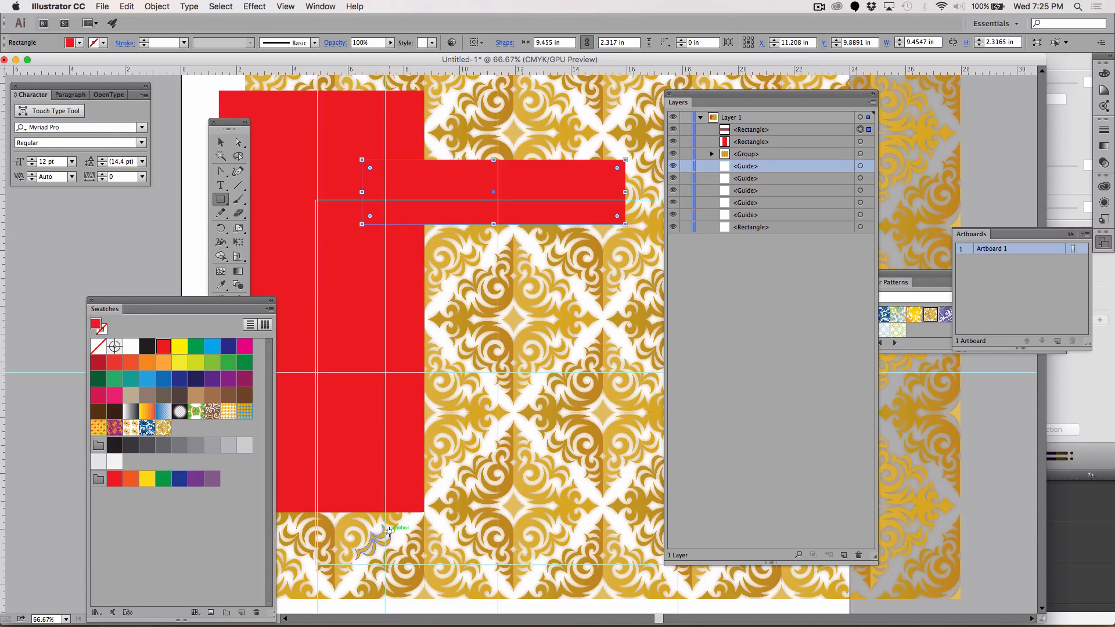
drag(380, 537, 656, 412)
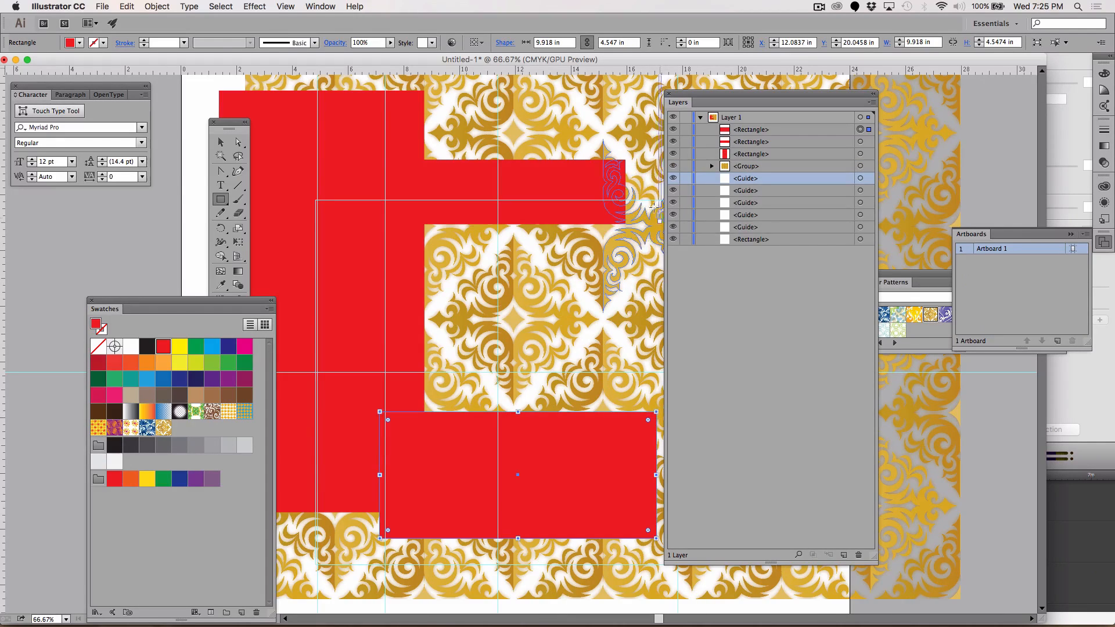
drag(627, 174, 671, 451)
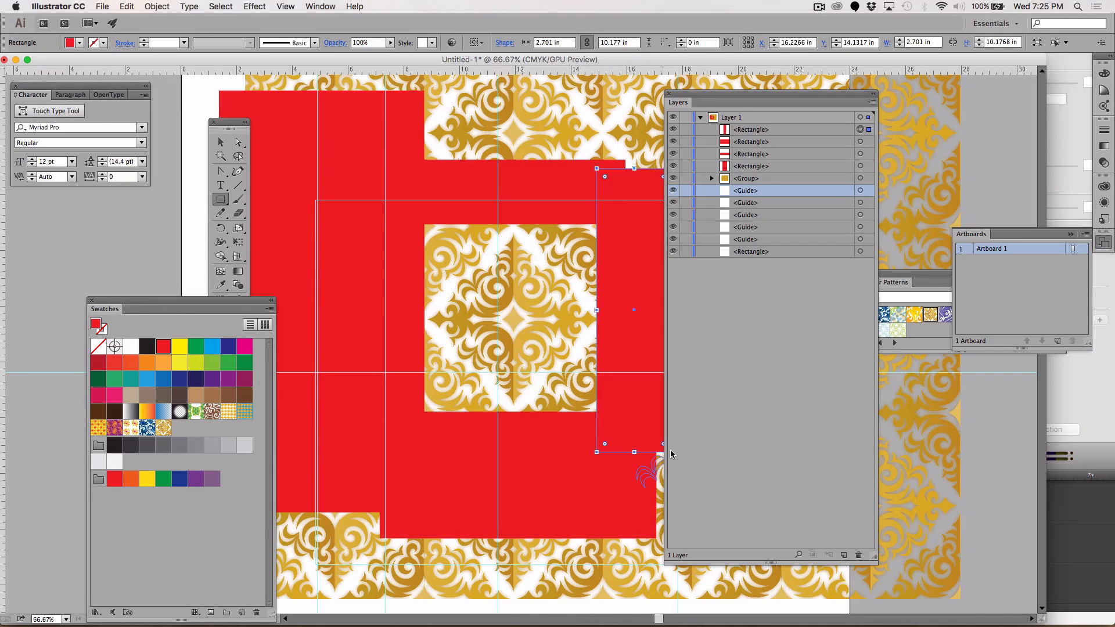
Nudge the red rectangle right of the central tile to X 16.5046 in so its left edge meets the tile boundary.
key(Right)
key(Right)
key(Right)
key(Right)
key(Right)
key(Right)
key(Right)
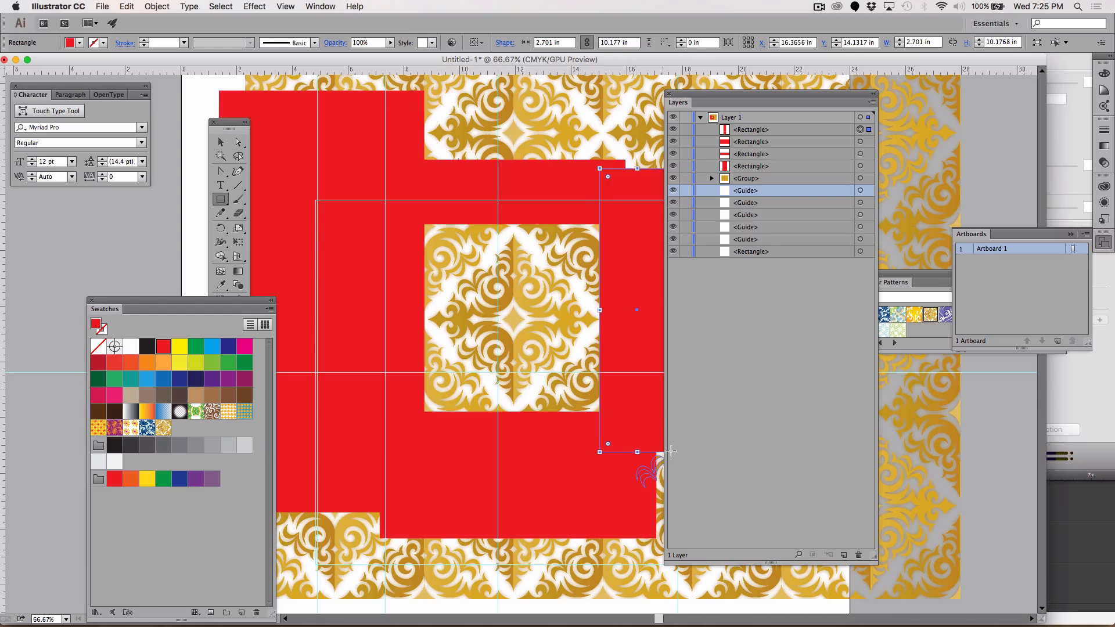
key(shift+Right)
key(shift+Right)
key(Left)
key(Left)
key(Left)
key(Left)
key(Left)
key(Left)
key(Left)
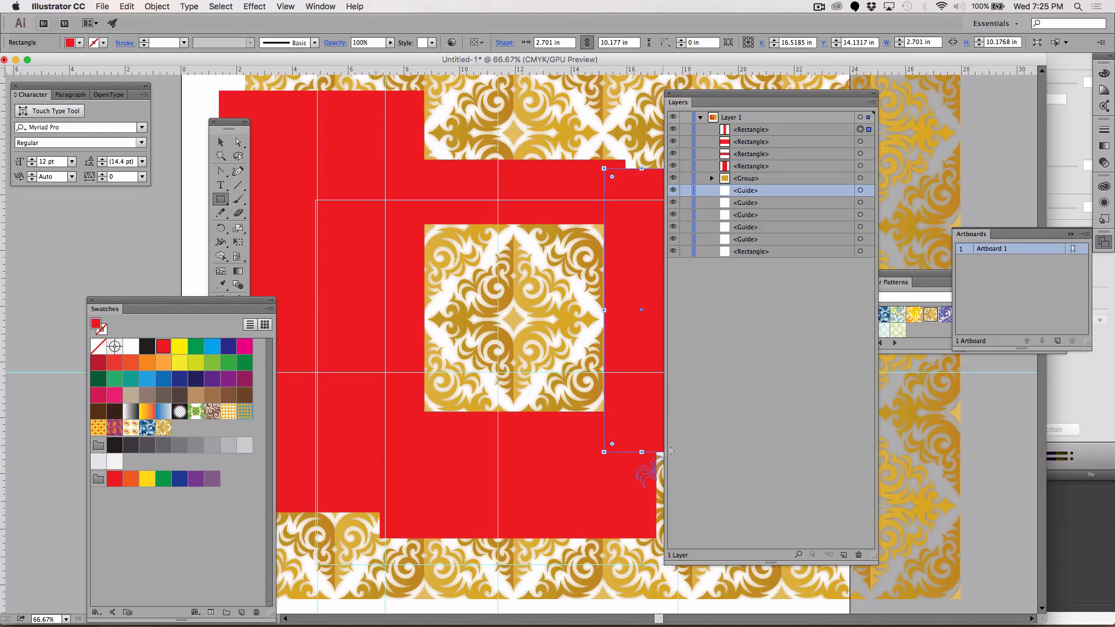
key(Left)
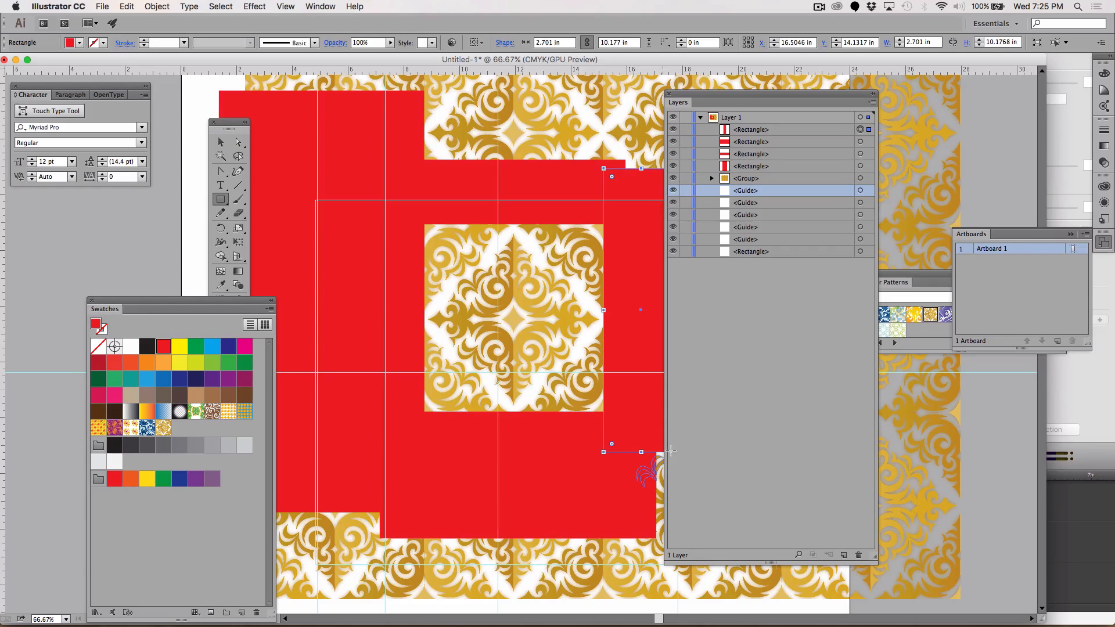
click(818, 6)
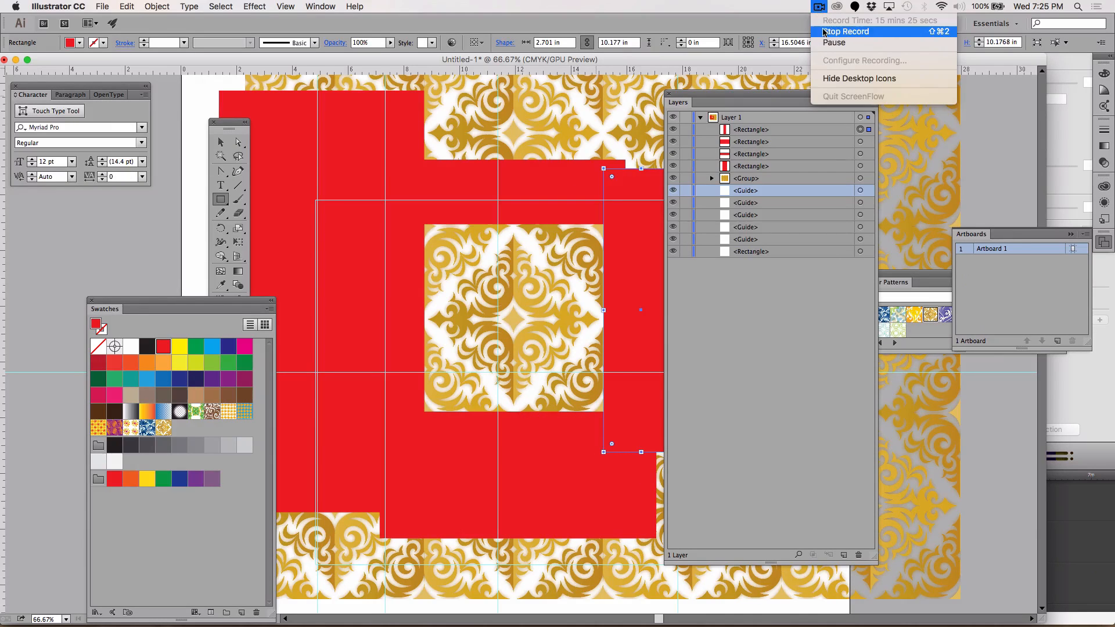